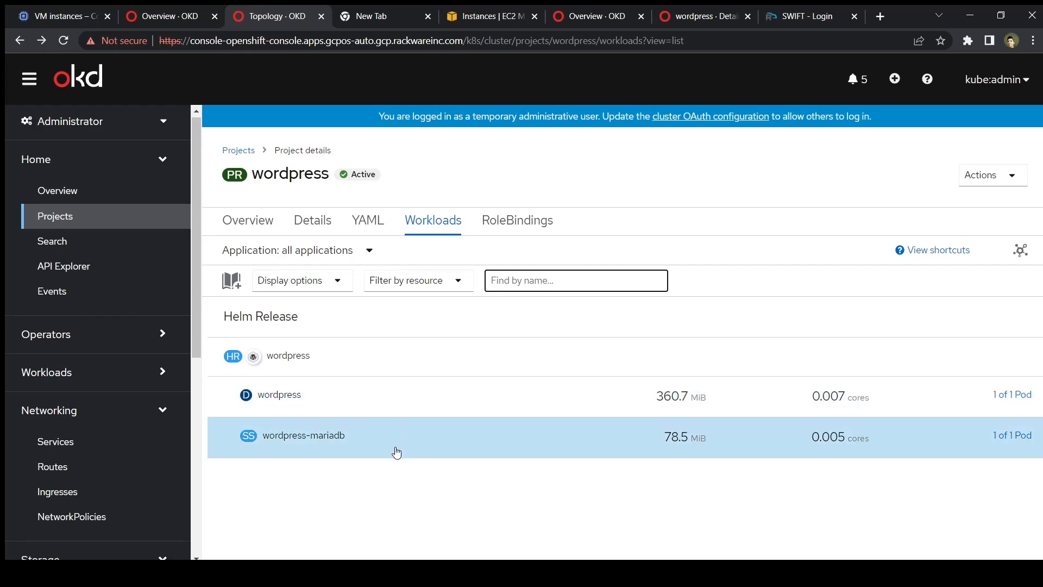
In the wordpress project, find and copy the wordpress service's external load balancer IP, 35.231.65.232.
{"action": "left_click", "coordinate": [250, 217]}
{"action": "scroll", "coordinate": [317, 428], "scroll_direction": "down", "scroll_amount": 2}
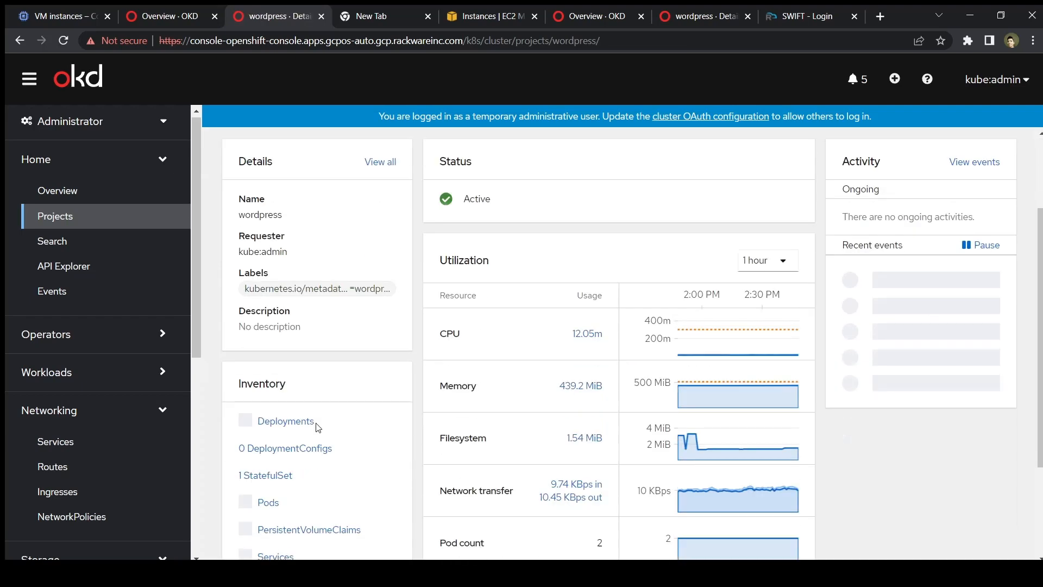
{"action": "scroll", "coordinate": [318, 428], "scroll_direction": "down", "scroll_amount": 3}
{"action": "left_click", "coordinate": [312, 379]}
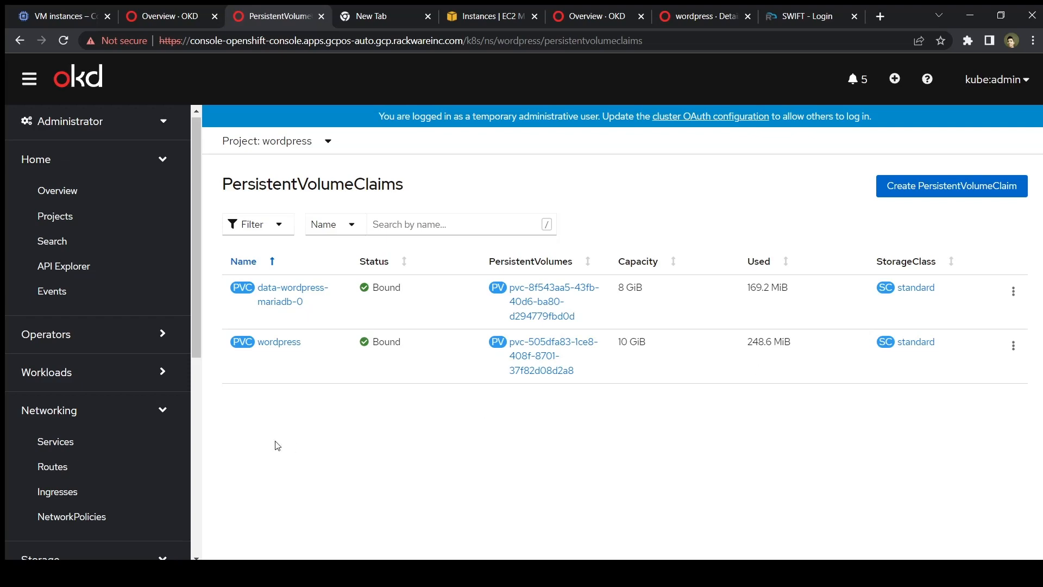
{"action": "left_click", "coordinate": [119, 454]}
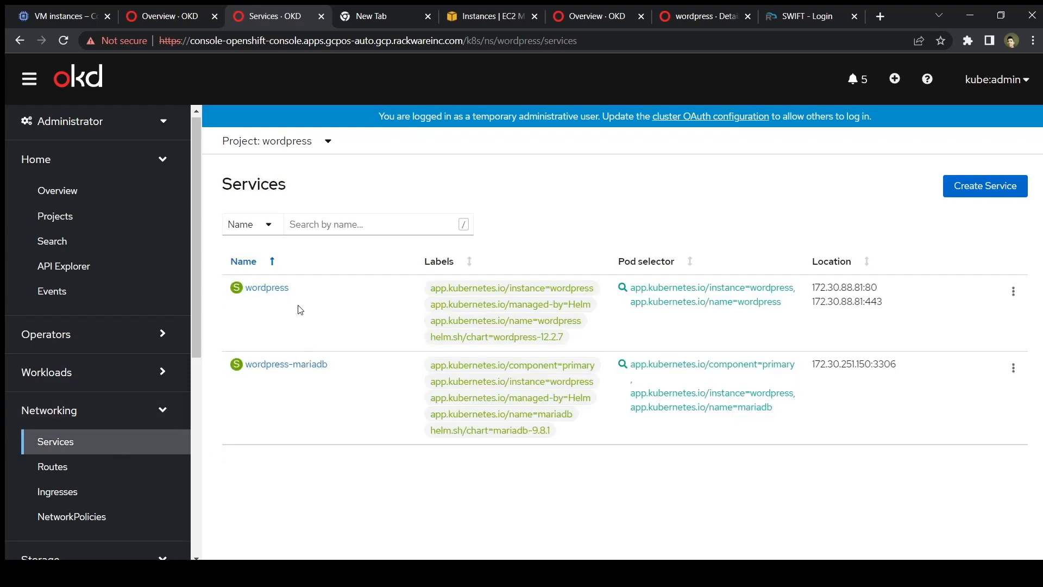
{"action": "left_click", "coordinate": [278, 288]}
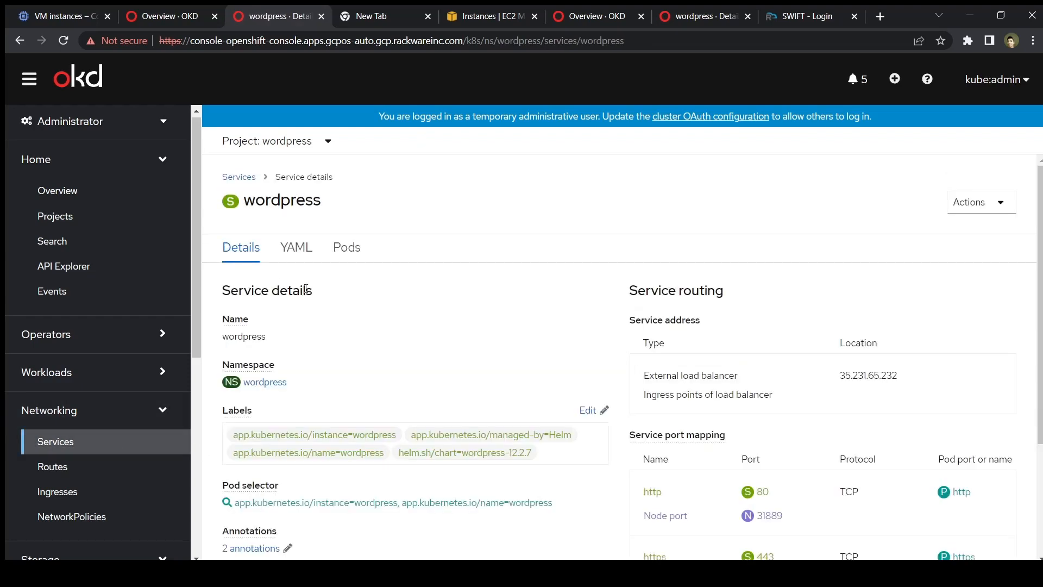
{"action": "double_click", "coordinate": [889, 375]}
{"action": "key", "text": "ctrl+c"}
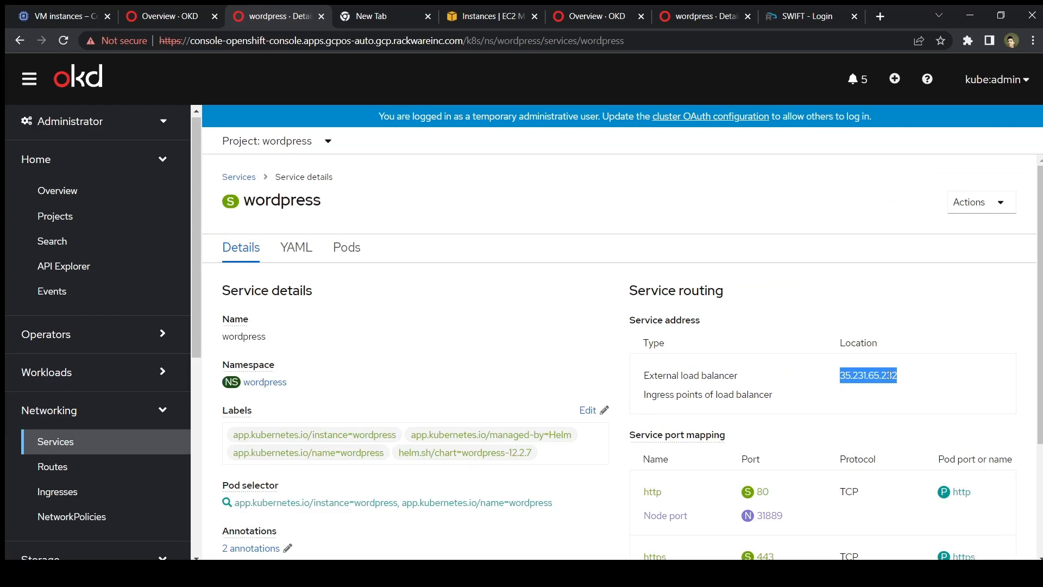
Load the WordPress site at 35.231.65.232 in the empty browser tab.
{"action": "left_click", "coordinate": [381, 16]}
{"action": "left_click", "coordinate": [342, 41]}
{"action": "key", "text": "ctrl+v"}
{"action": "key", "text": "Return"}
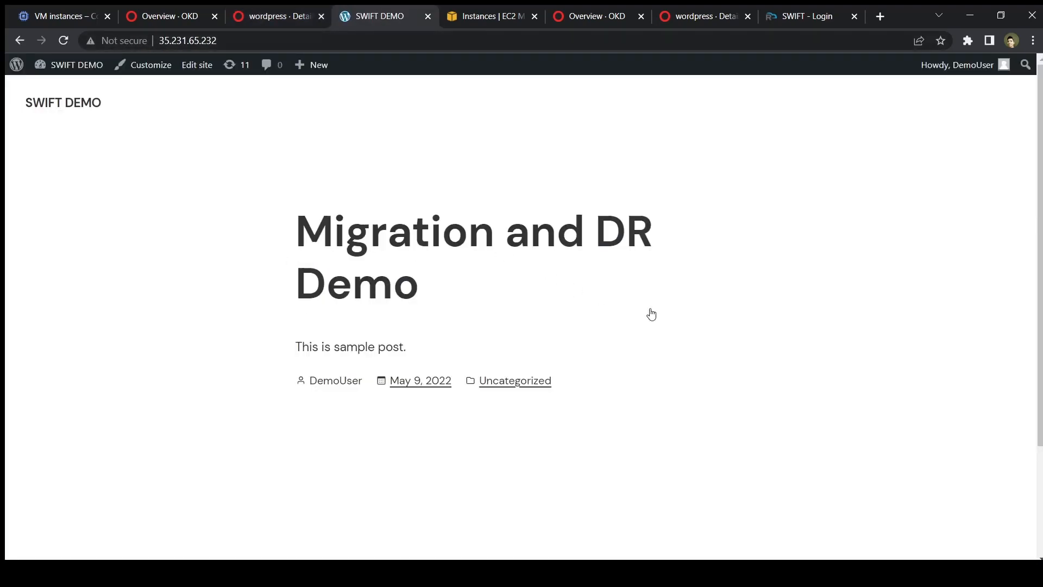
Read the 'Migration and DR Demo' post, then check the Sydney EC2 instances and the AWS OKD overview.
{"action": "left_click", "coordinate": [427, 246]}
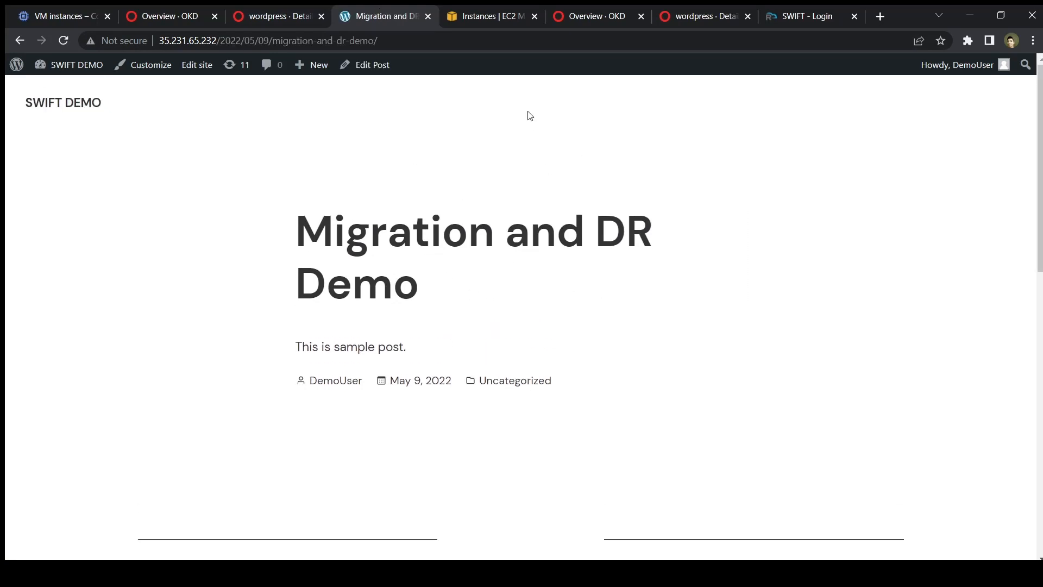
{"action": "left_click", "coordinate": [495, 14]}
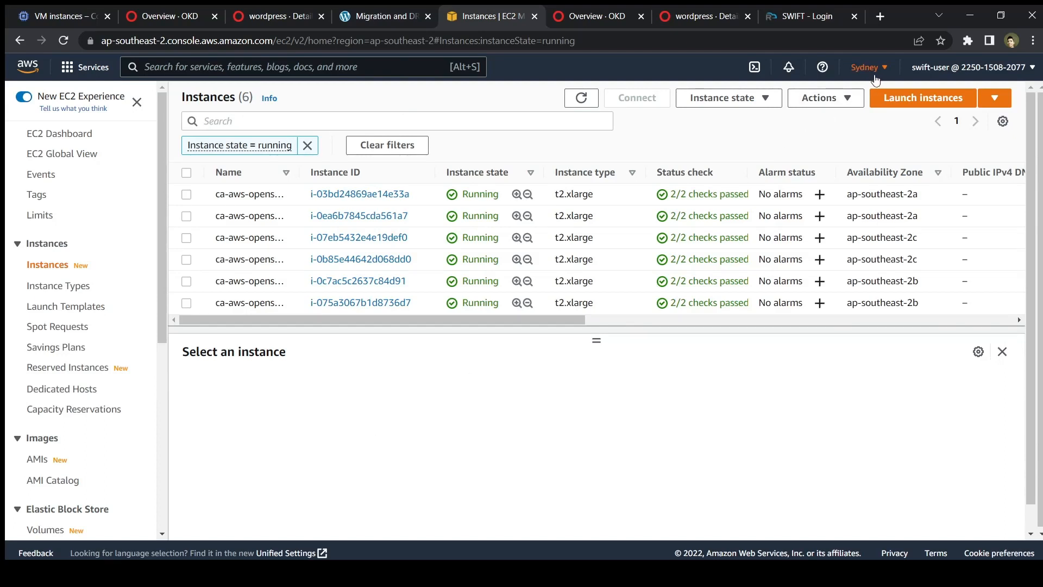
{"action": "left_click", "coordinate": [627, 9]}
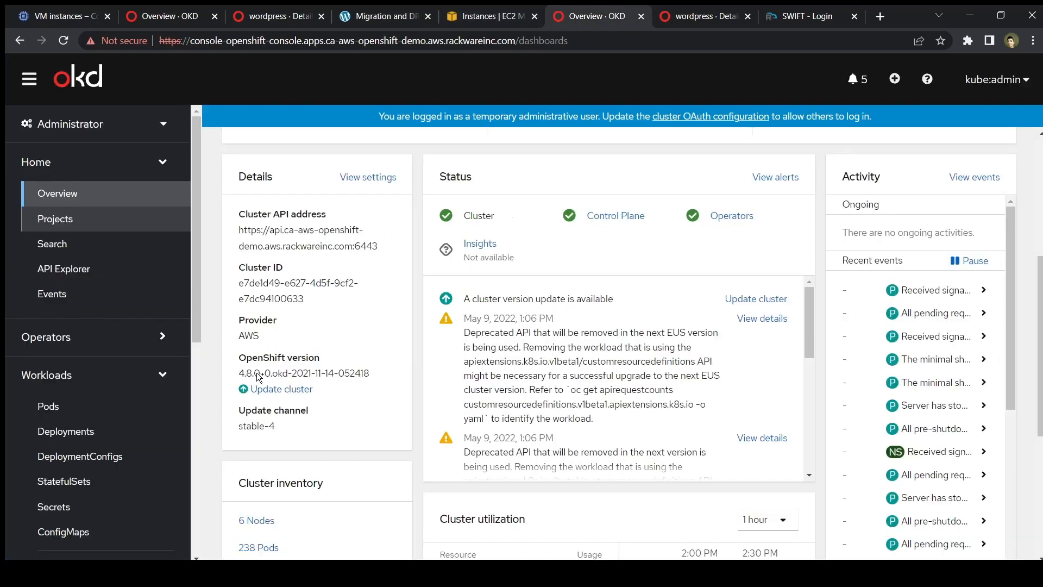
Confirm the AWS wordpress project holds only ConfigMaps and secrets like rackware-trai-secret, then return to SWIFT login.
{"action": "left_click", "coordinate": [719, 11]}
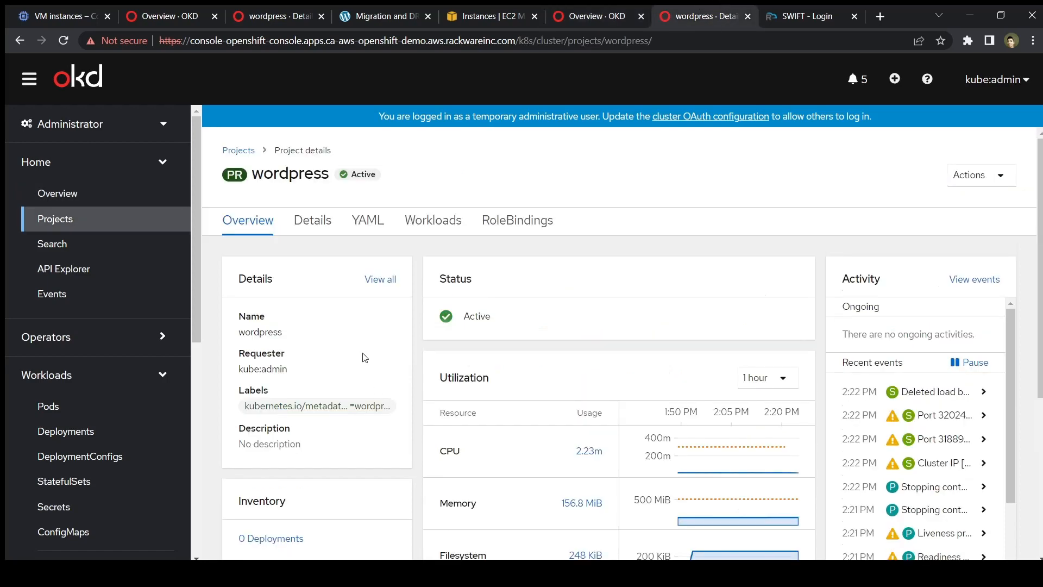
{"action": "scroll", "coordinate": [364, 358], "scroll_direction": "down", "scroll_amount": 6}
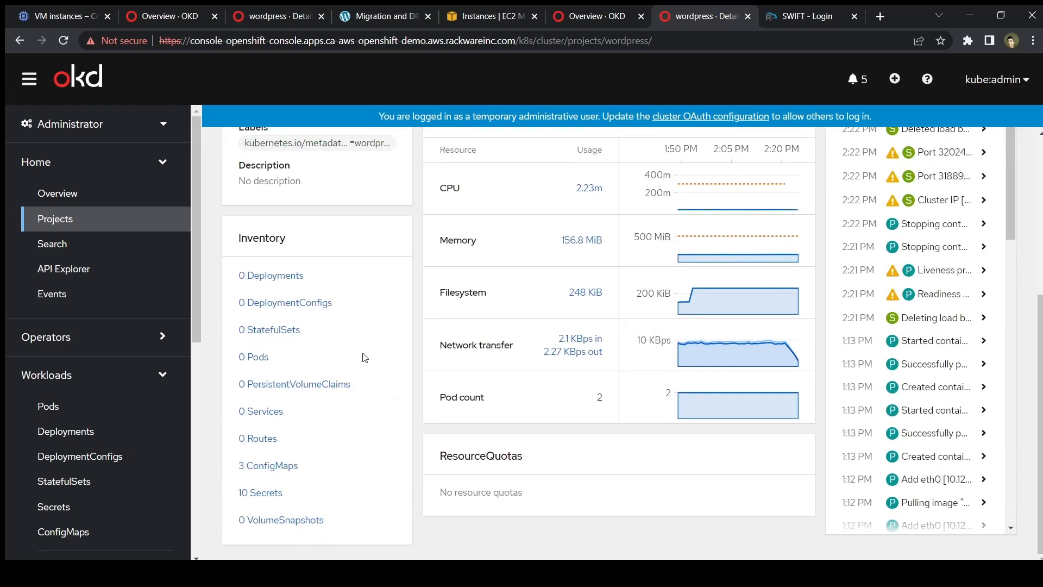
{"action": "left_click", "coordinate": [276, 498]}
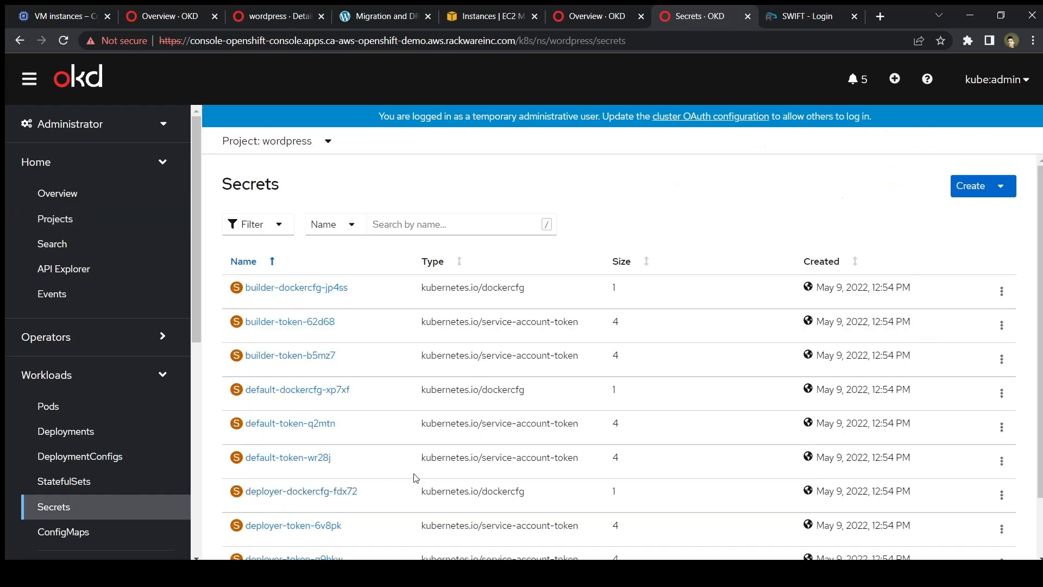
{"action": "scroll", "coordinate": [414, 477], "scroll_direction": "down", "scroll_amount": 2}
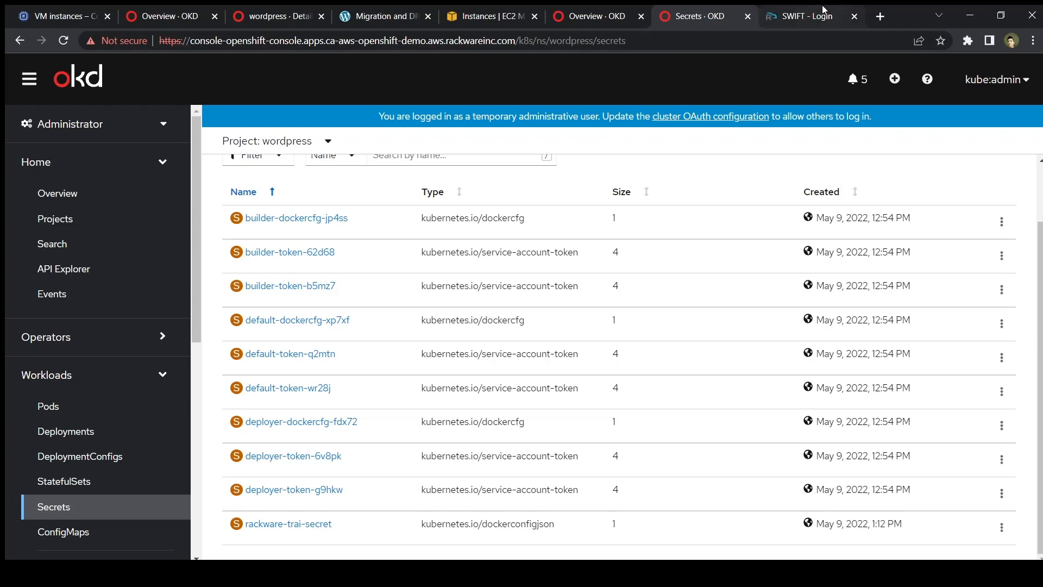
{"action": "left_click", "coordinate": [820, 14]}
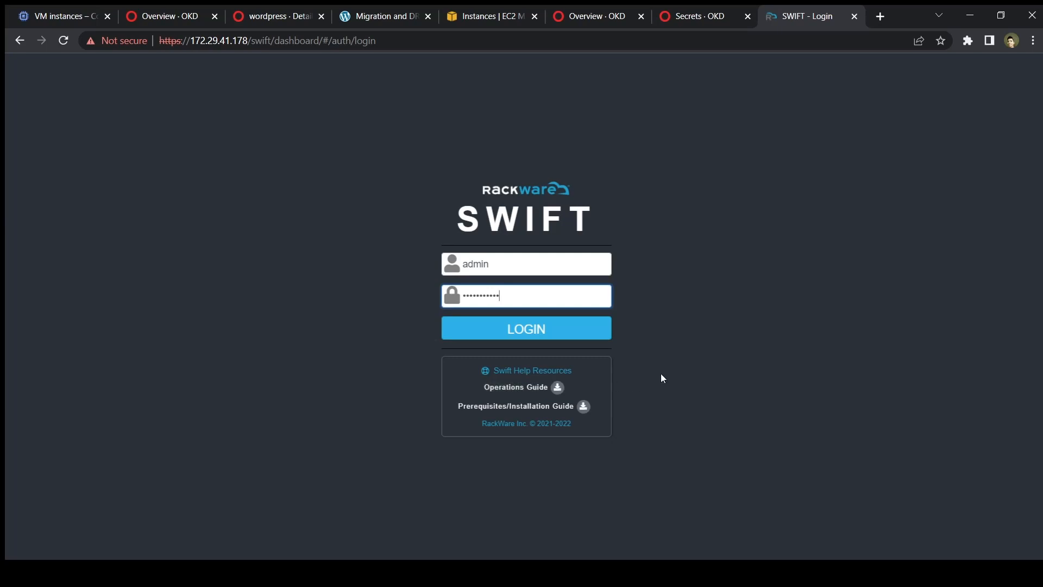
Log in to SWIFT and start adding a cluster on Container Cluster Administration.
{"action": "left_click", "coordinate": [554, 331]}
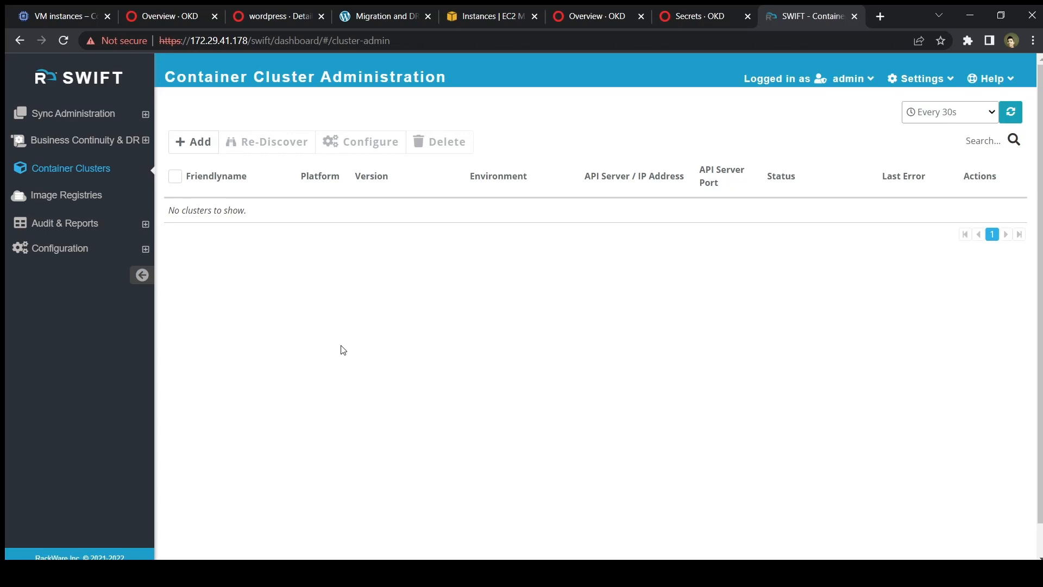
{"action": "left_click", "coordinate": [208, 147]}
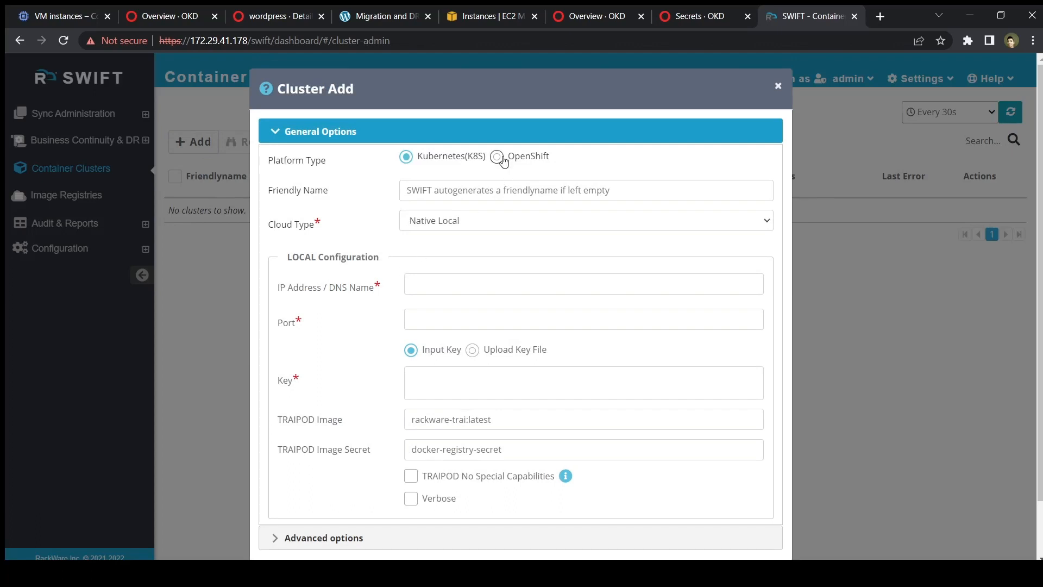
Add GCP-OKD-Prod as an OpenShift cluster on Google GCP, port 6443, with token and TRAIPOD details.
{"action": "left_click", "coordinate": [498, 156]}
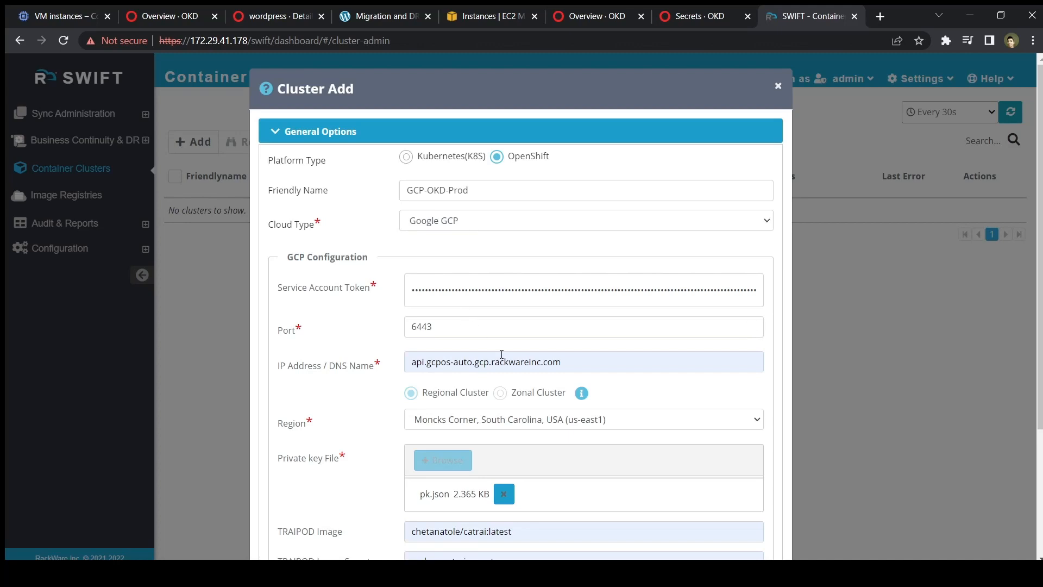
{"action": "scroll", "coordinate": [501, 353], "scroll_direction": "down", "scroll_amount": 4}
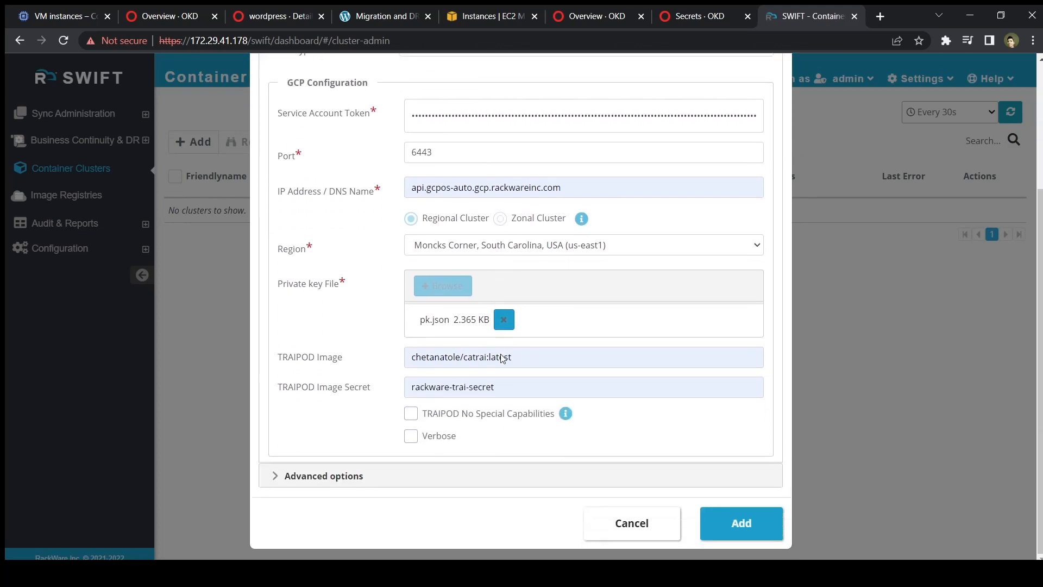
{"action": "left_click", "coordinate": [738, 522]}
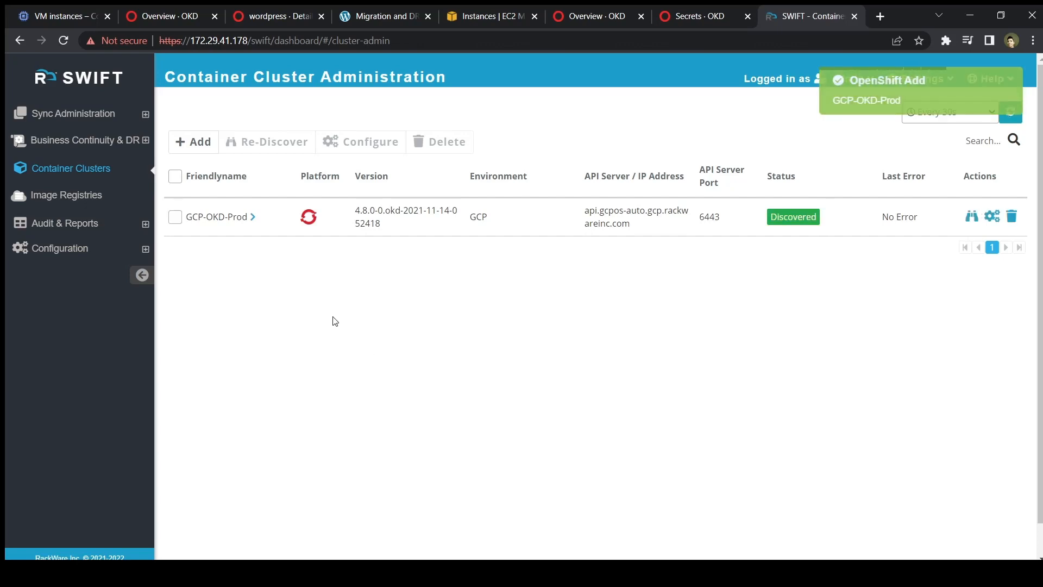
Add AWS-OKD-DR as an OpenShift cluster on Amazon AWS in Sydney, port 6443, with access keys.
{"action": "left_click", "coordinate": [207, 157]}
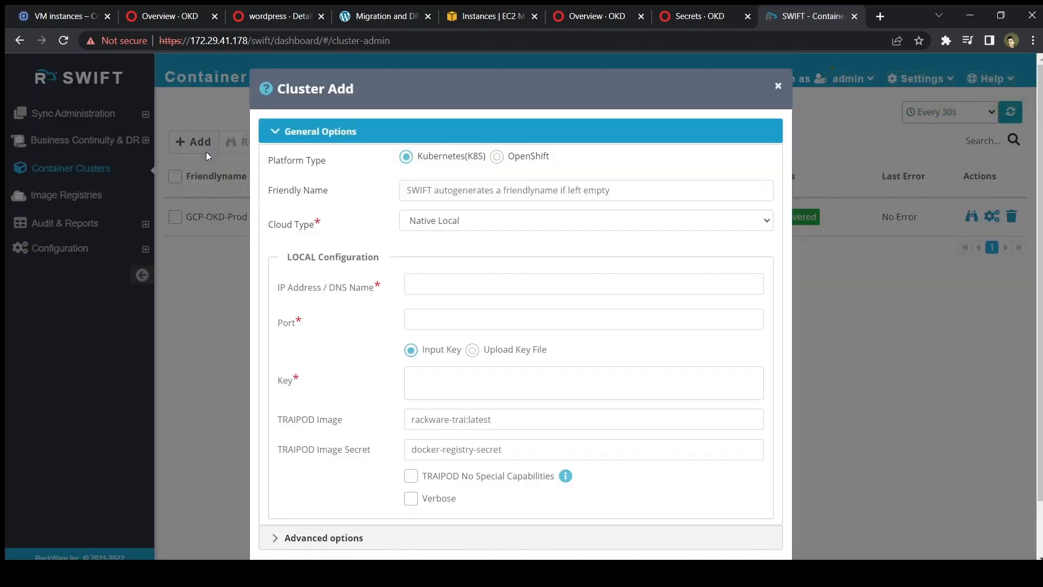
{"action": "left_click", "coordinate": [497, 158]}
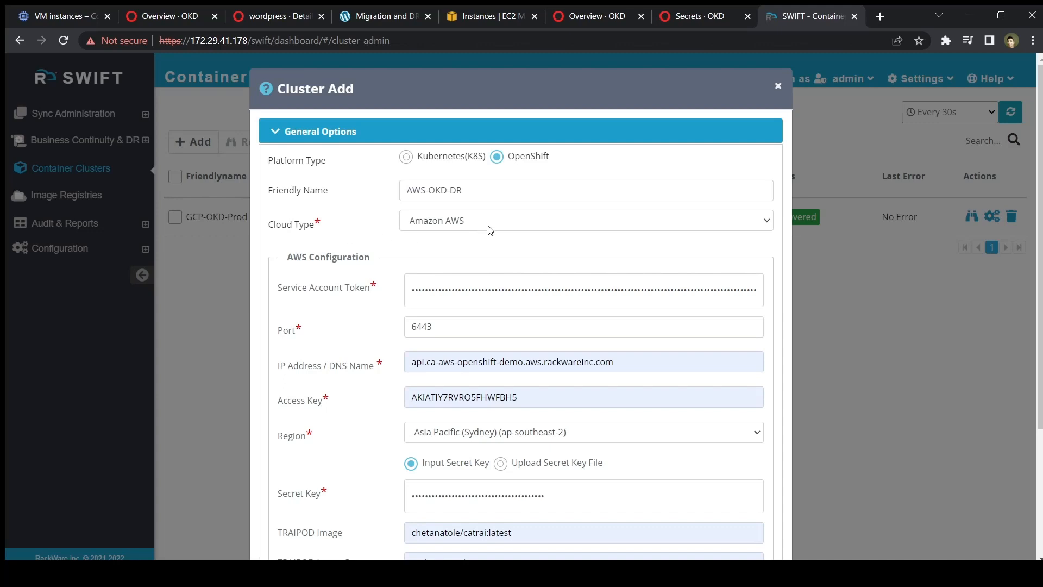
{"action": "scroll", "coordinate": [511, 369], "scroll_direction": "down", "scroll_amount": 3}
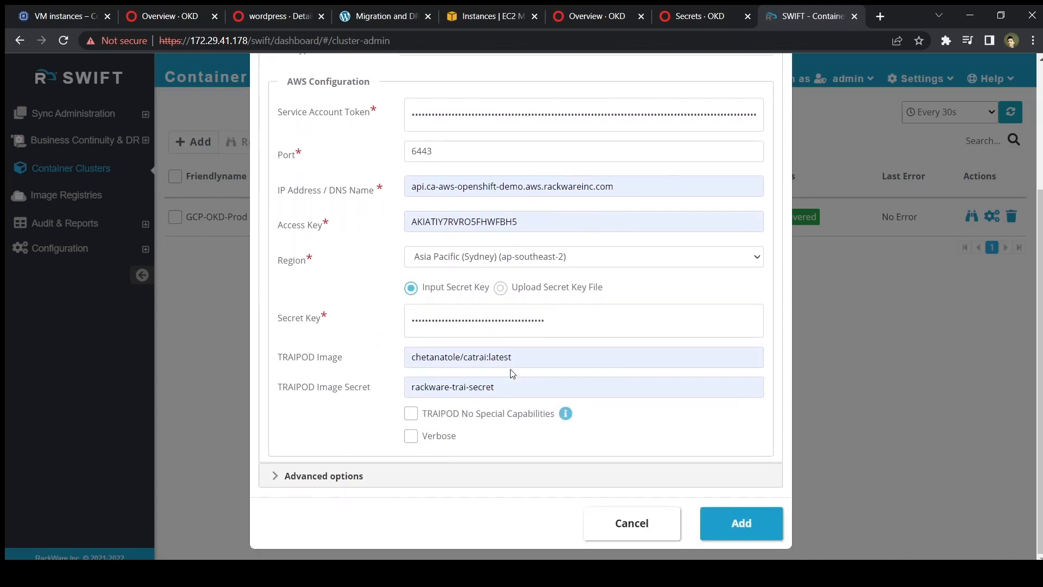
{"action": "left_click", "coordinate": [741, 523]}
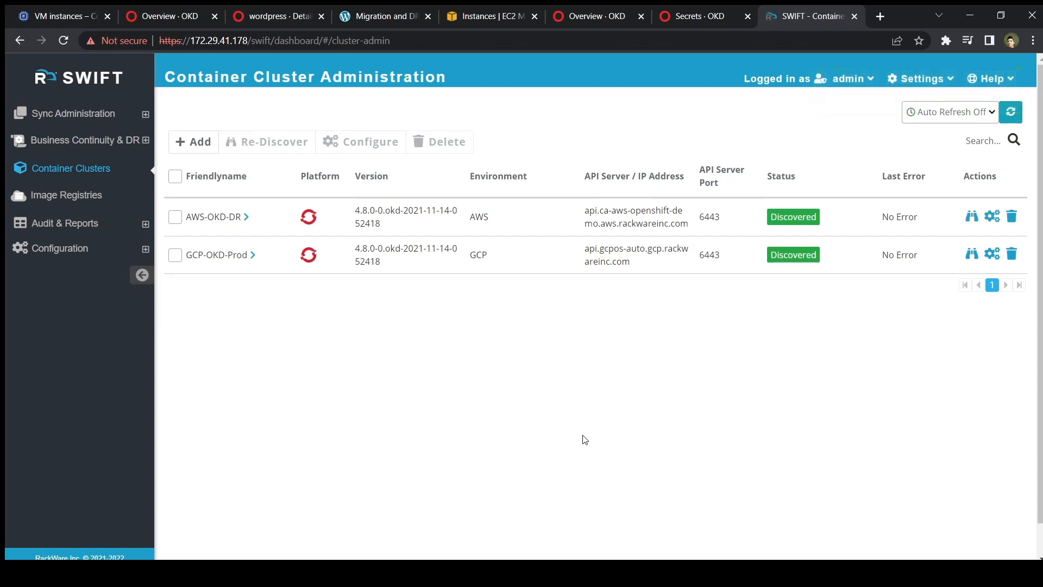
Search GCP-OKD-Prod's projects for wordpress and expand it to view its running pods.
{"action": "left_click", "coordinate": [252, 255]}
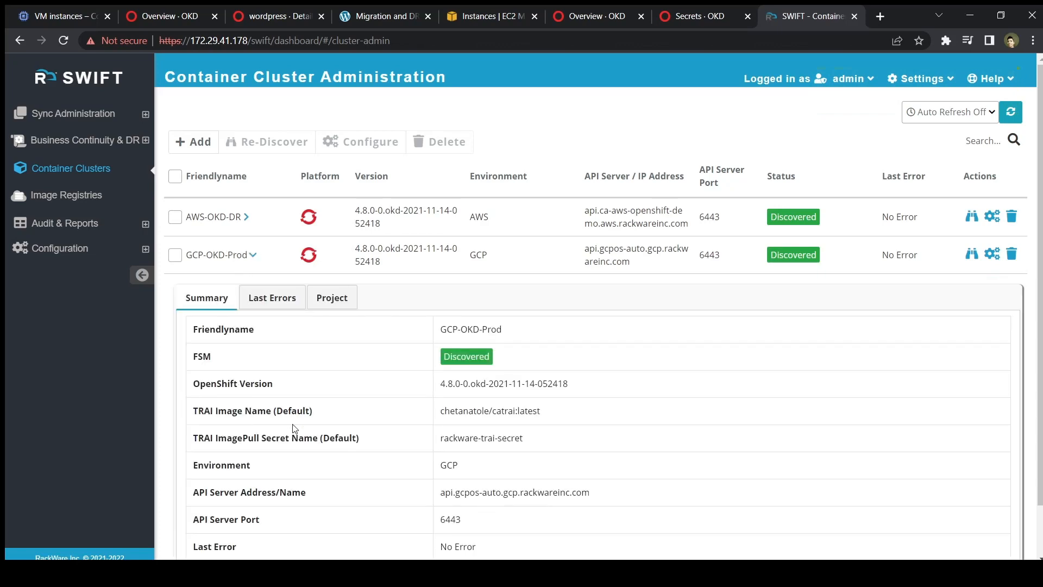
{"action": "scroll", "coordinate": [293, 429], "scroll_direction": "down", "scroll_amount": 1}
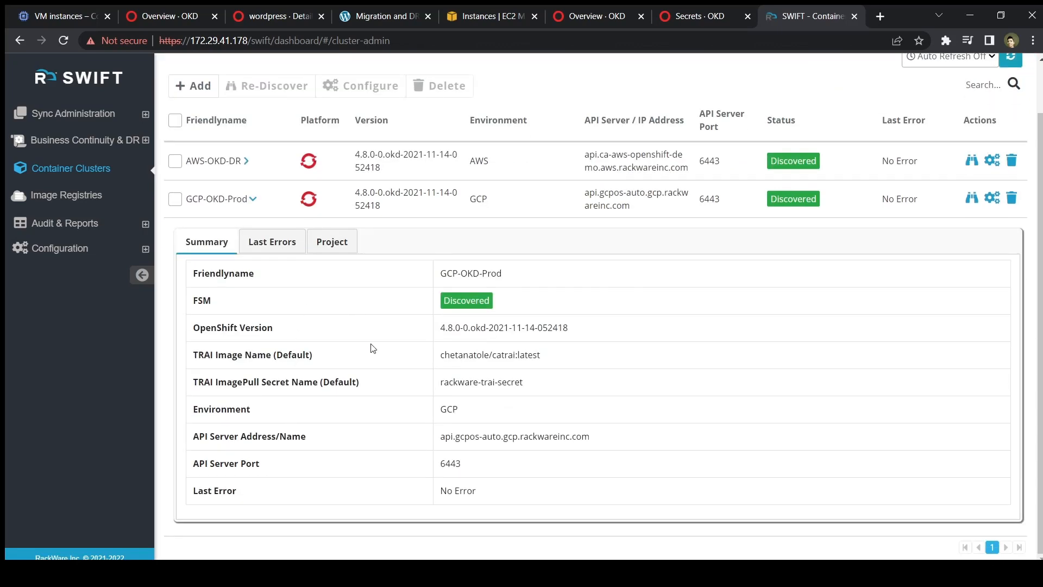
{"action": "left_click", "coordinate": [326, 247]}
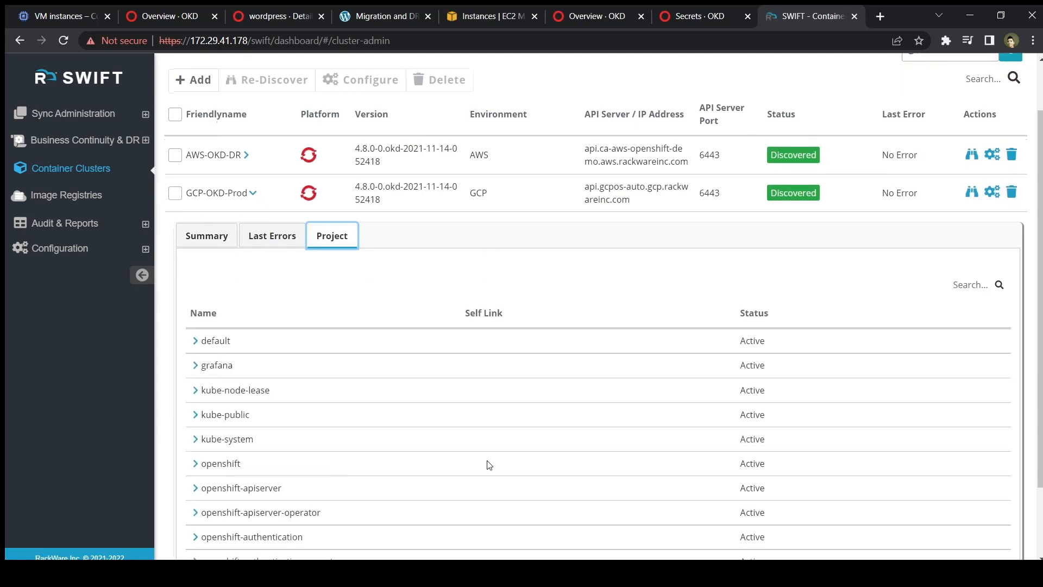
{"action": "left_click", "coordinate": [949, 285]}
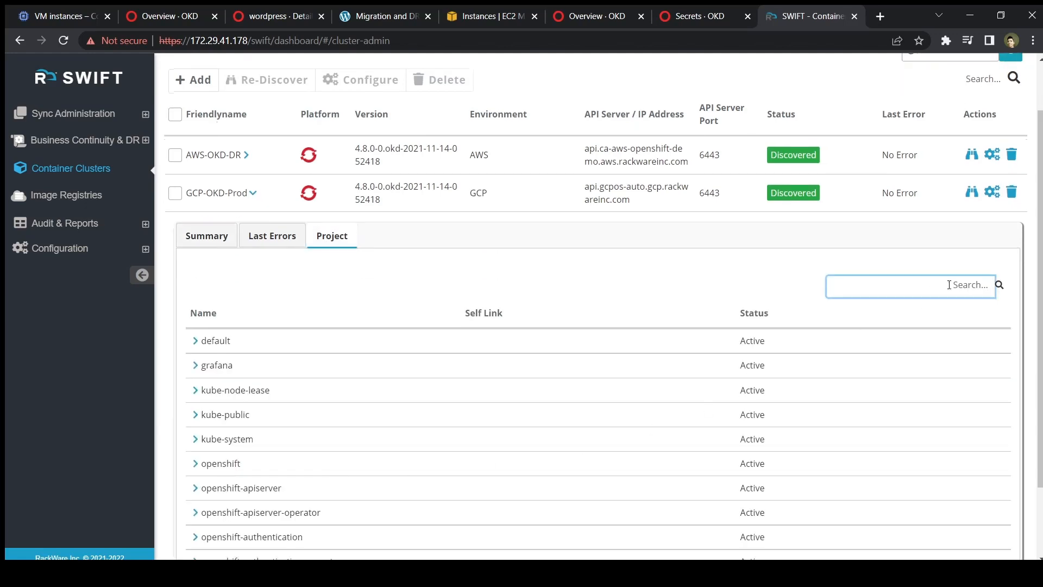
{"action": "type", "text": "wordpress"}
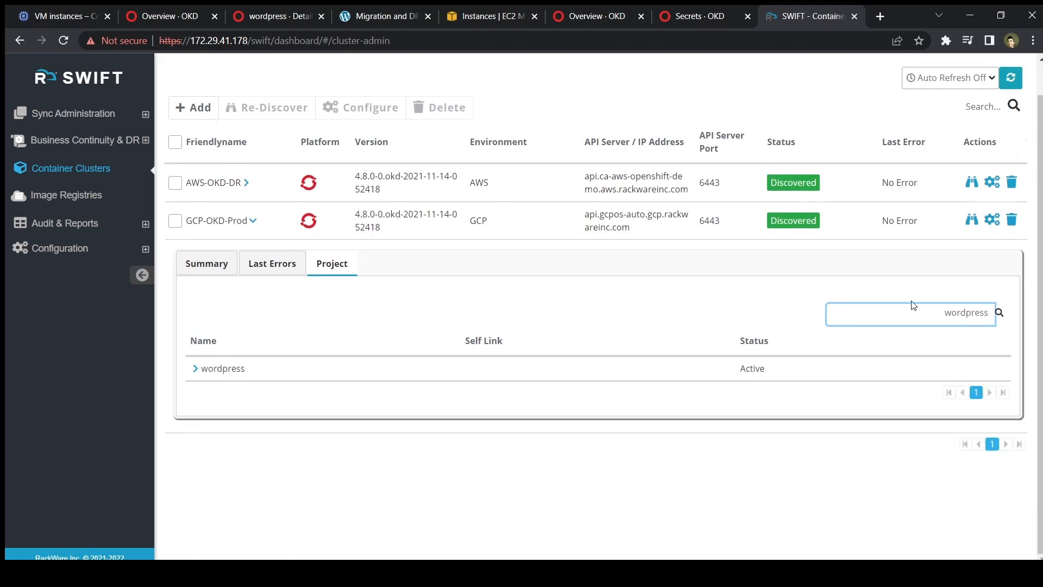
{"action": "left_click", "coordinate": [195, 368]}
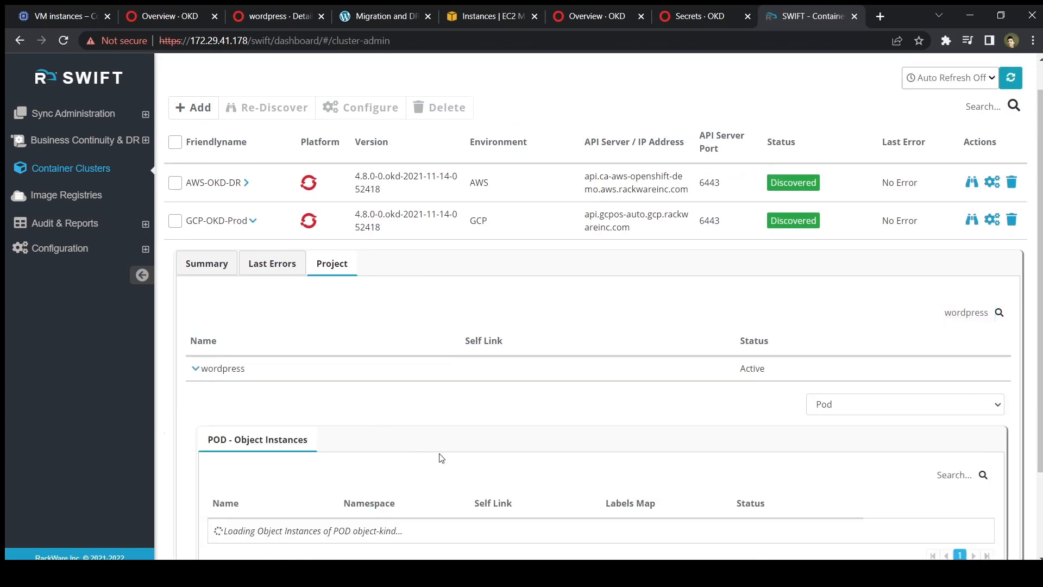
Switch the object view to PersistentVolumeClaim to check bound claims, then collapse GCP-OKD-Prod.
{"action": "scroll", "coordinate": [441, 458], "scroll_direction": "down", "scroll_amount": 3}
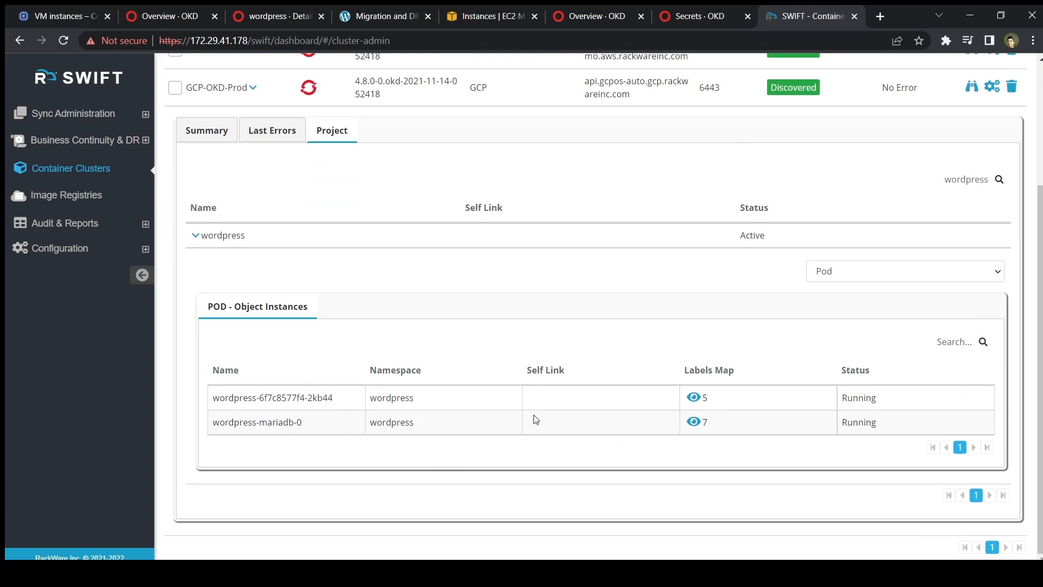
{"action": "left_click", "coordinate": [909, 280]}
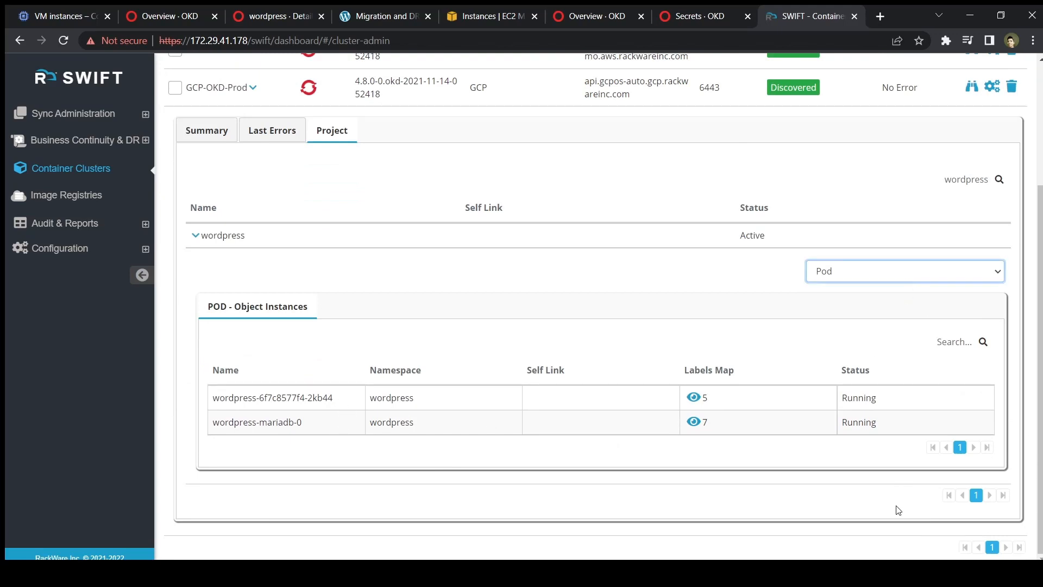
{"action": "left_click", "coordinate": [896, 510]}
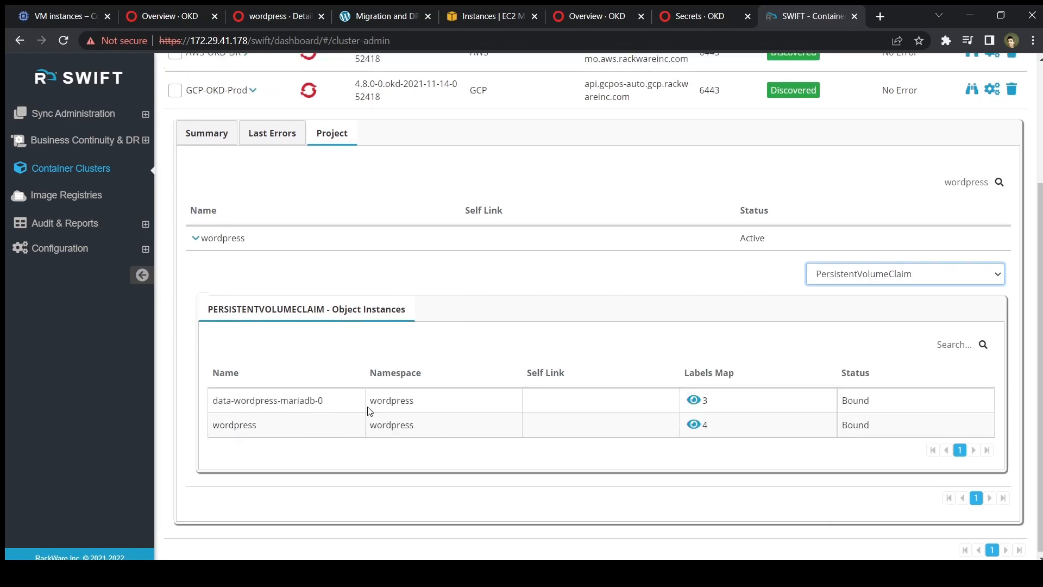
{"action": "scroll", "coordinate": [368, 410], "scroll_direction": "up", "scroll_amount": 1}
{"action": "left_click", "coordinate": [253, 163]}
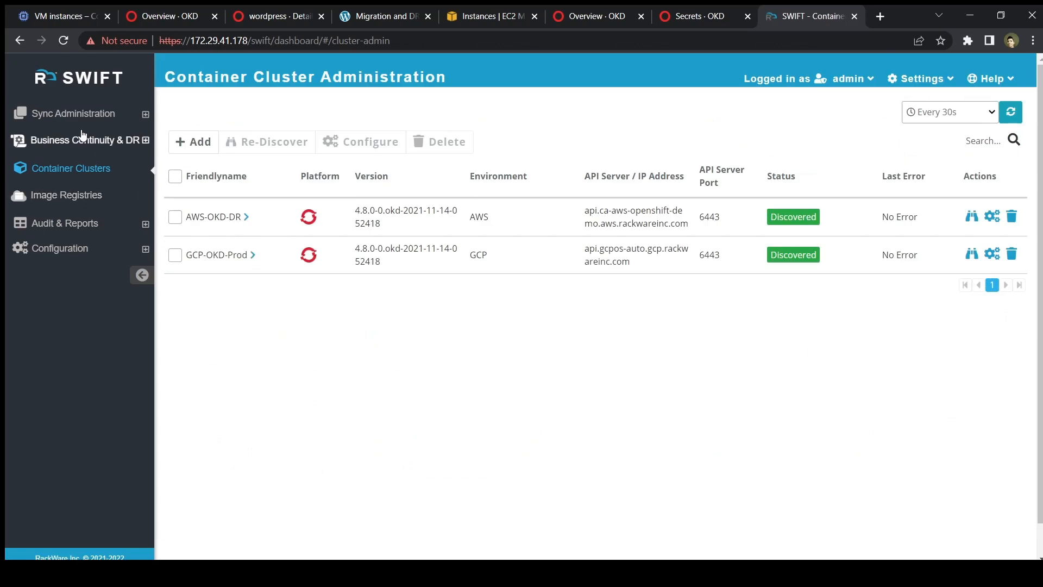
Create the storage pool BackupPool using block device /dev/sdb.
{"action": "left_click", "coordinate": [82, 139]}
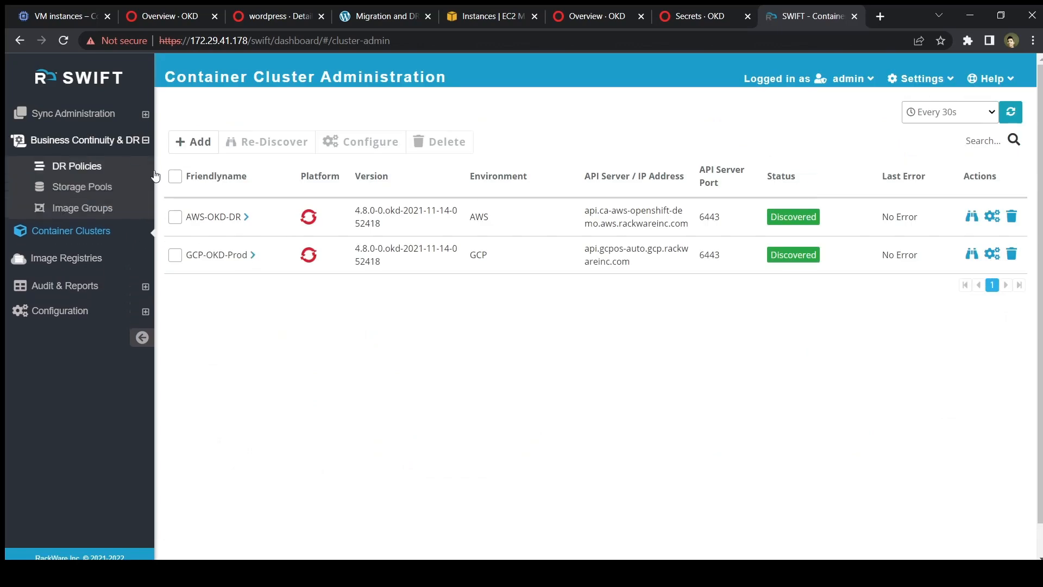
{"action": "left_click", "coordinate": [101, 190]}
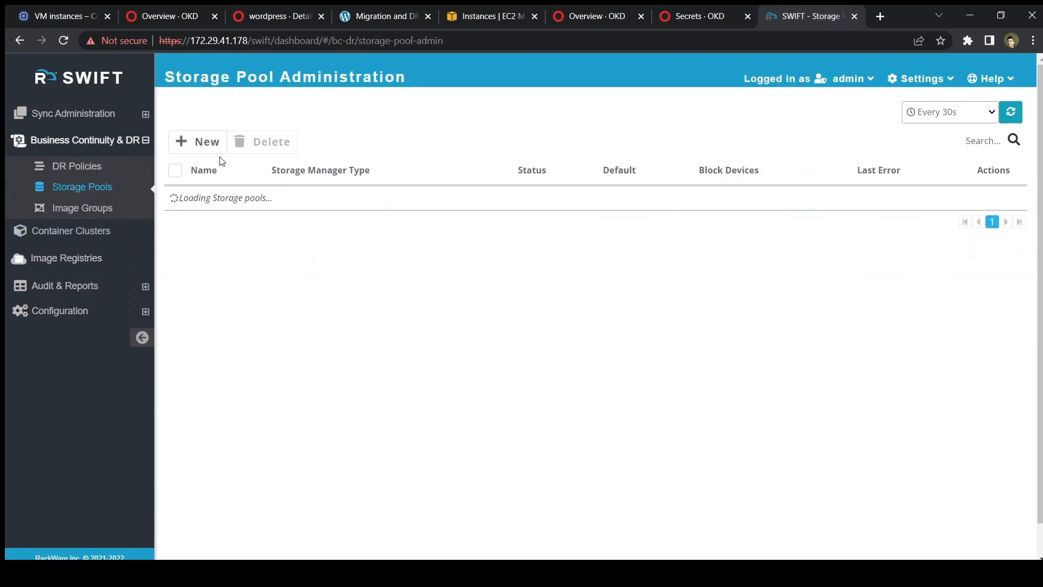
{"action": "left_click", "coordinate": [203, 142]}
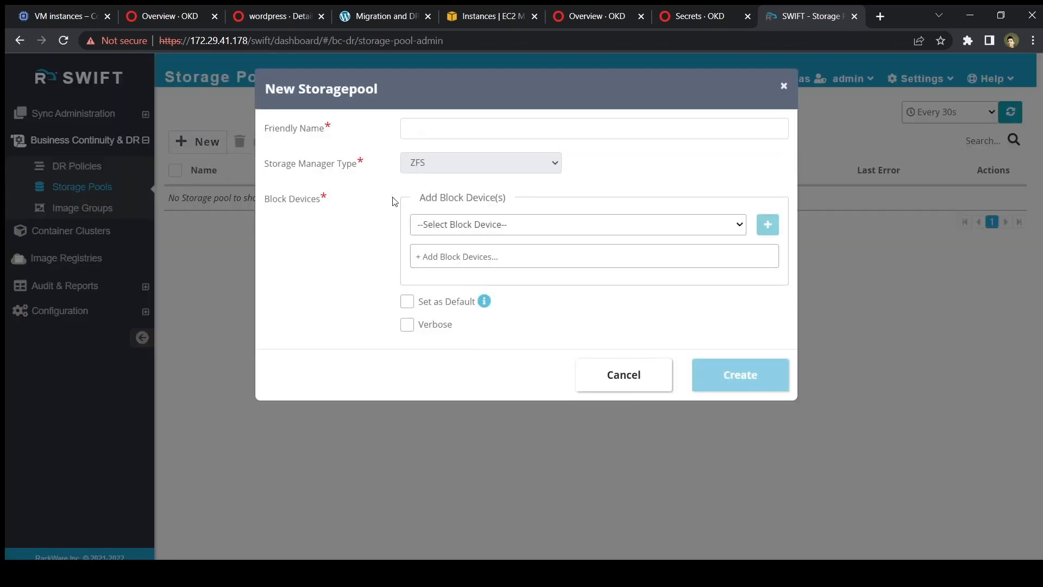
{"action": "left_click", "coordinate": [447, 127]}
{"action": "type", "text": "Ba"}
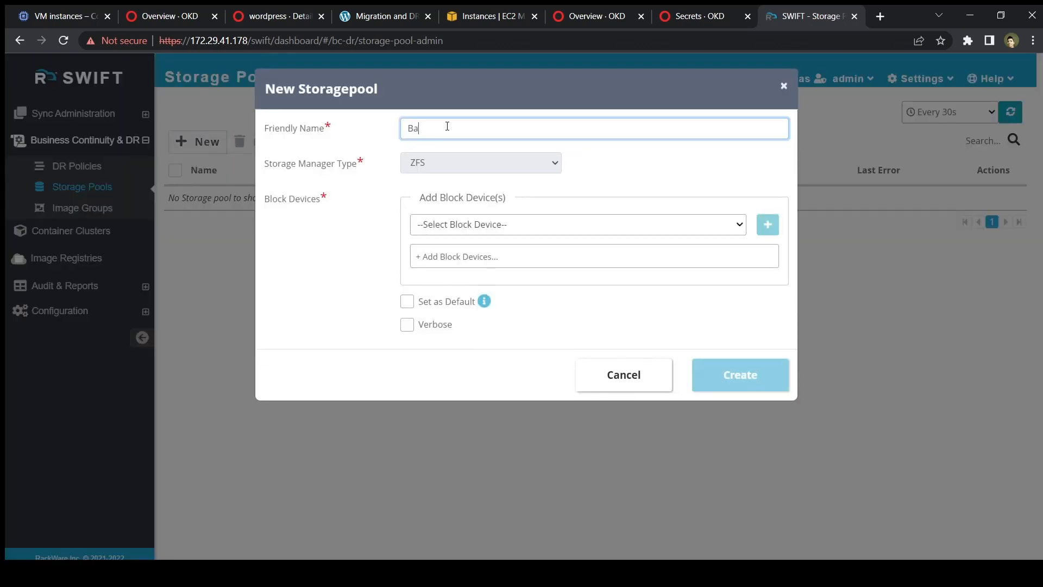
{"action": "type", "text": "ckupPool"}
{"action": "left_click", "coordinate": [505, 223]}
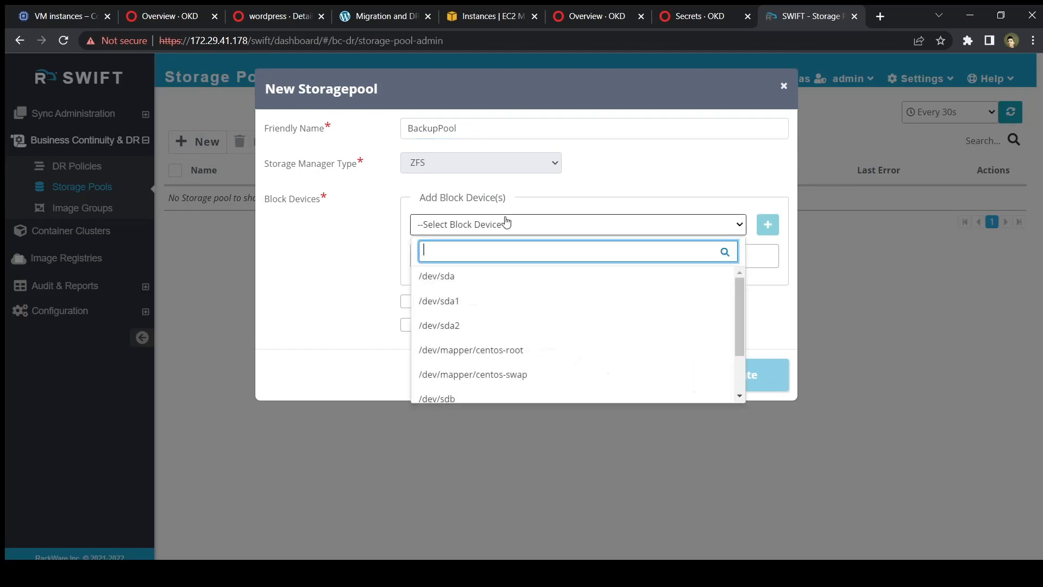
{"action": "left_click", "coordinate": [494, 401]}
{"action": "left_click", "coordinate": [767, 225]}
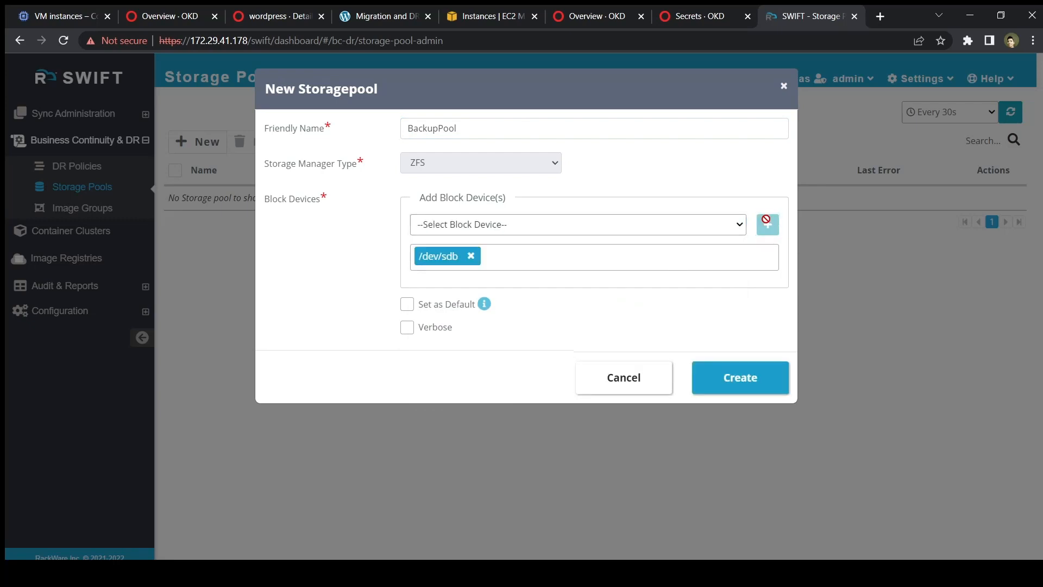
{"action": "left_click", "coordinate": [754, 392]}
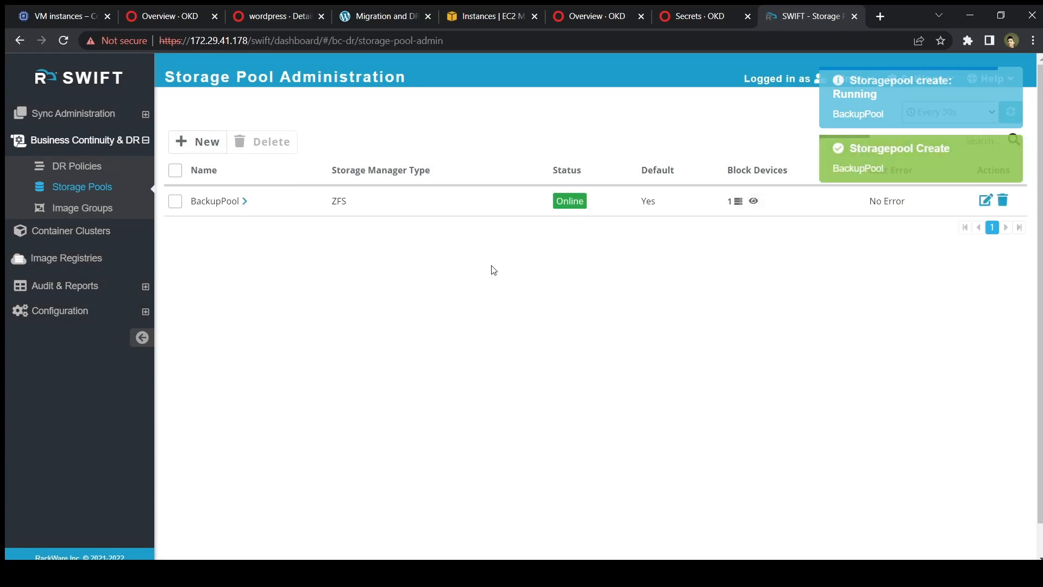
Review BackupPool's Online ZFS summary, then go to the DR Policies page.
{"action": "left_click", "coordinate": [244, 201]}
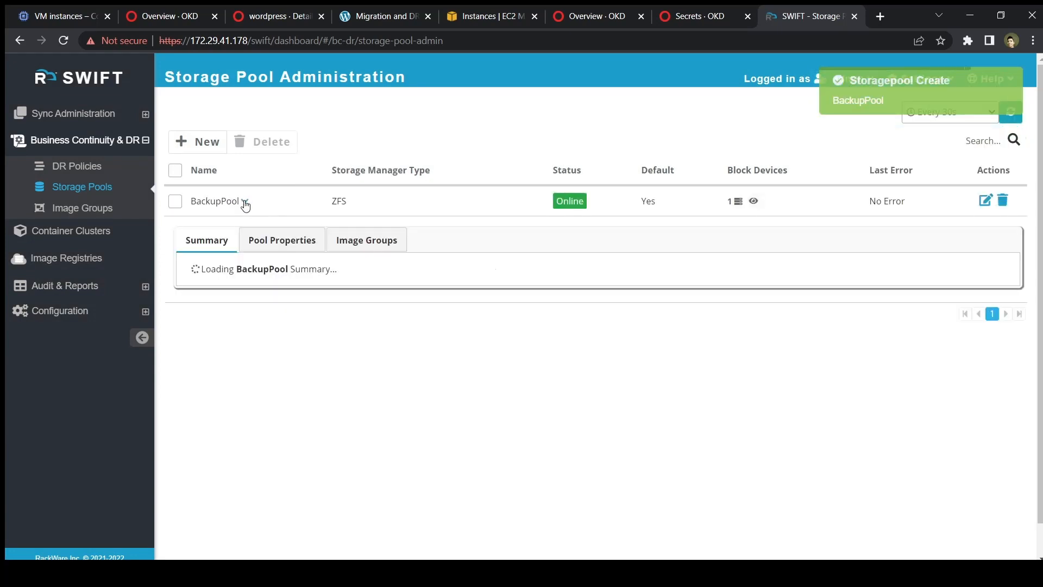
{"action": "scroll", "coordinate": [324, 411], "scroll_direction": "down", "scroll_amount": 1}
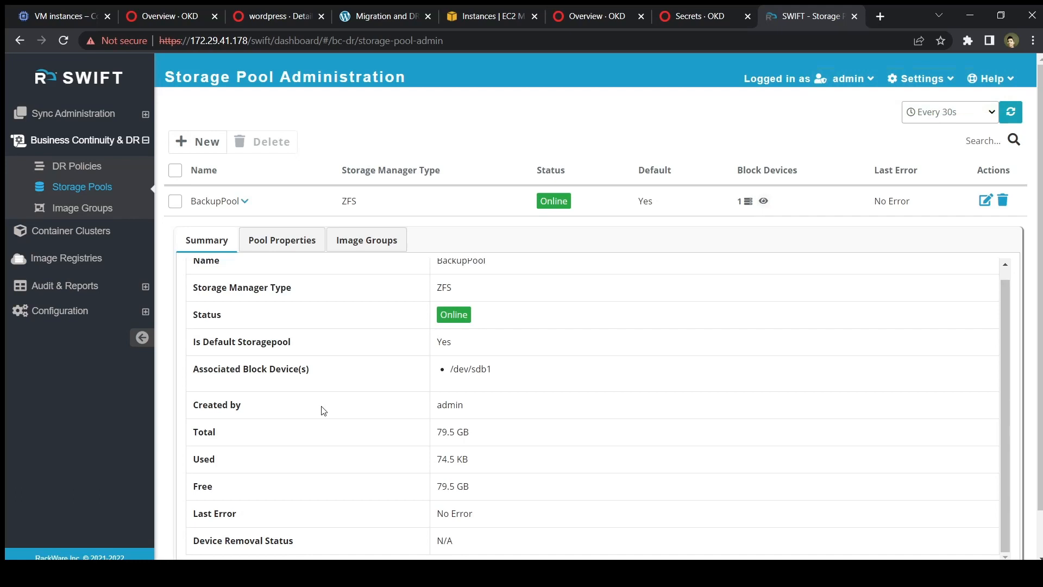
{"action": "left_click", "coordinate": [91, 166]}
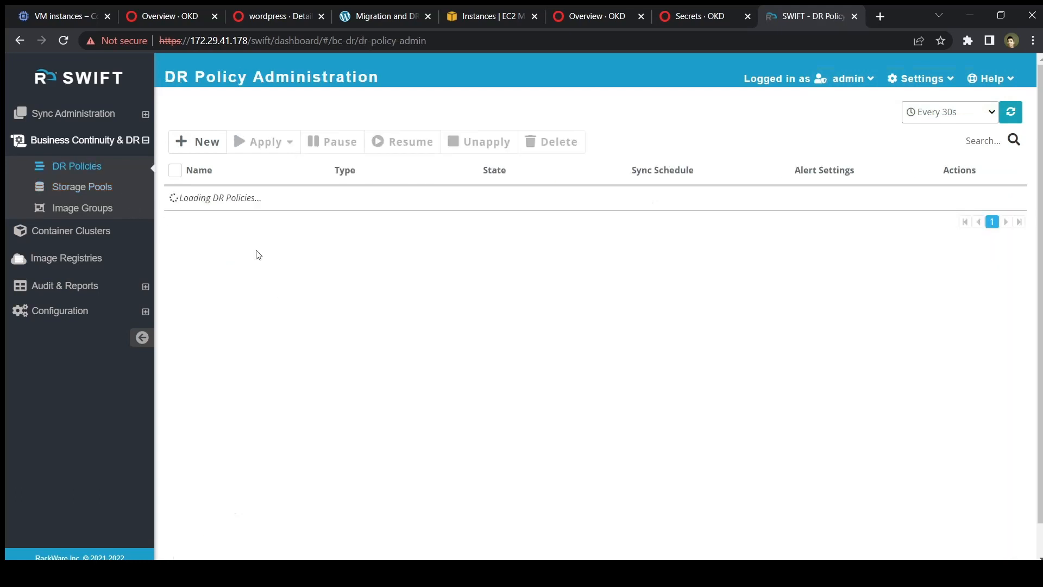
Start a new DR policy named Thirty-Minutes-Policy with sync type Stage1+2.
{"action": "left_click", "coordinate": [206, 142]}
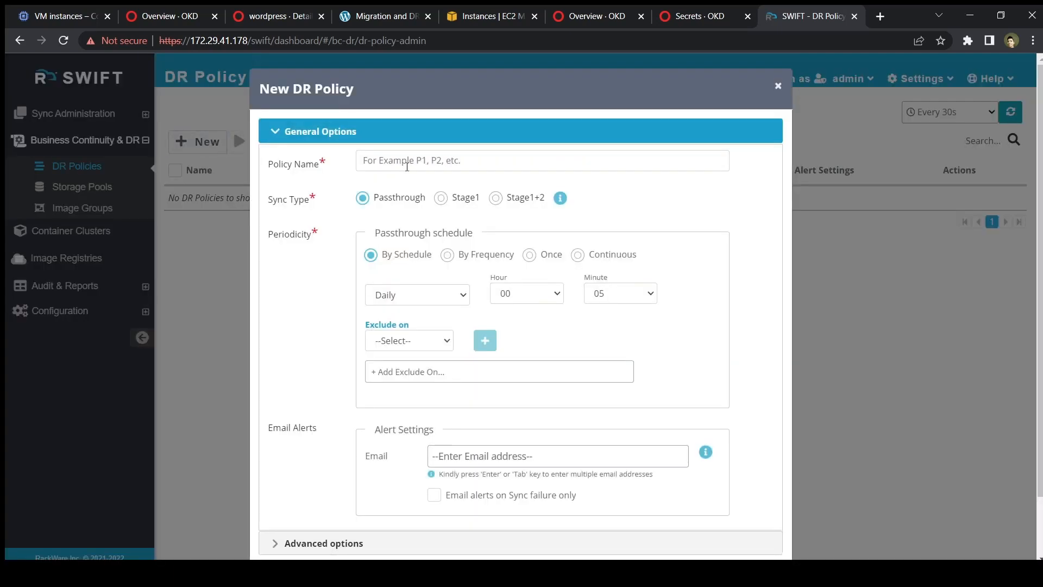
{"action": "left_click", "coordinate": [416, 163]}
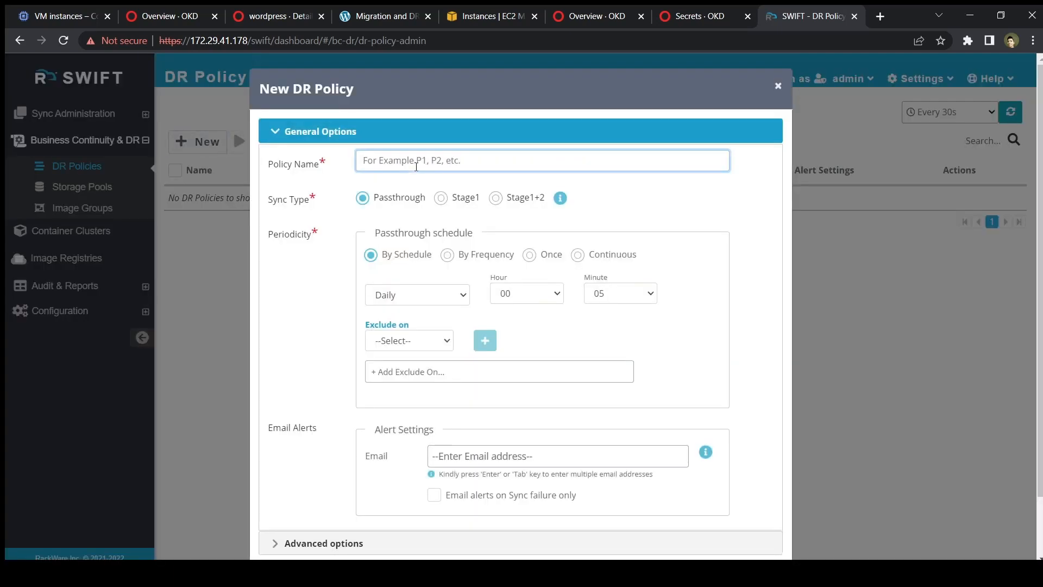
{"action": "type", "text": "Thirty-Minutes-Policy"}
{"action": "left_click", "coordinate": [657, 186]}
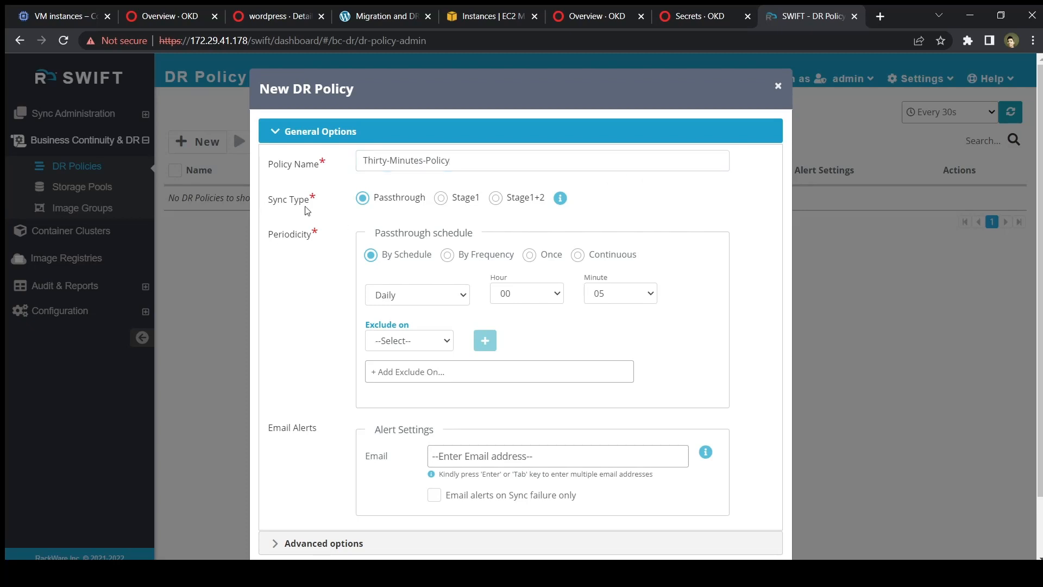
{"action": "double_click", "coordinate": [410, 199]}
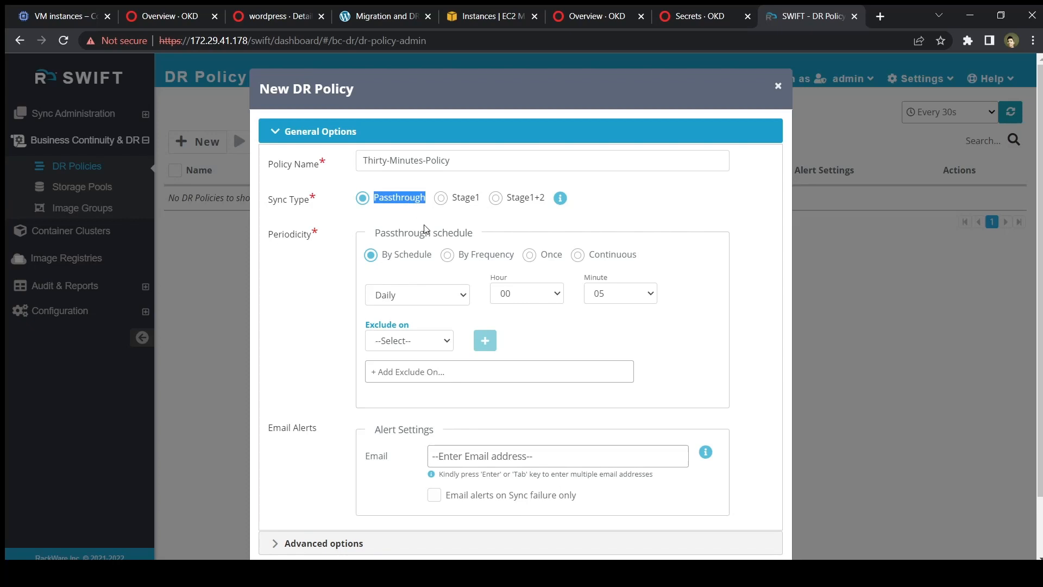
{"action": "left_click", "coordinate": [468, 197]}
{"action": "double_click", "coordinate": [469, 200]}
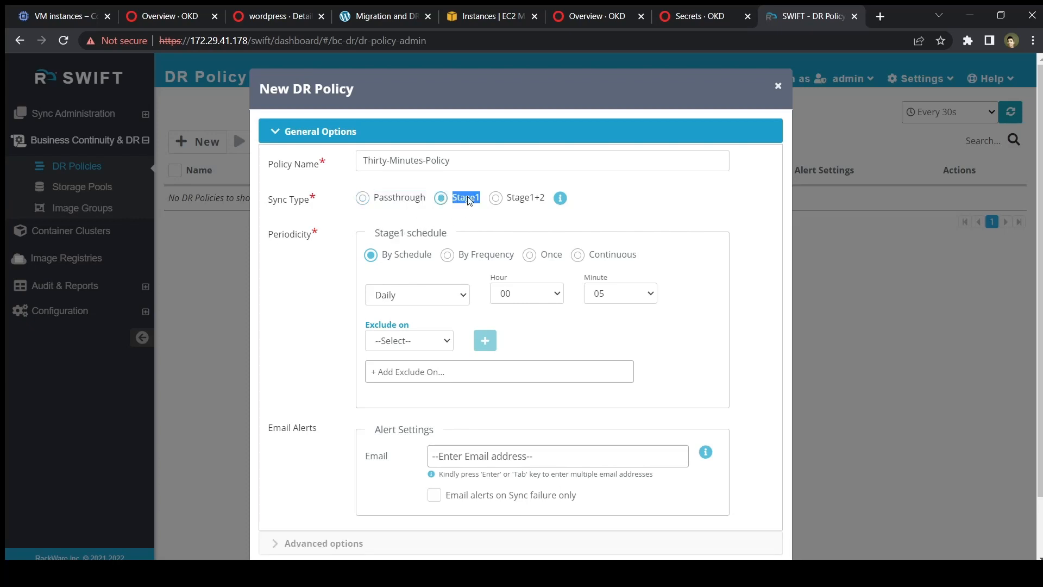
{"action": "double_click", "coordinate": [542, 199]}
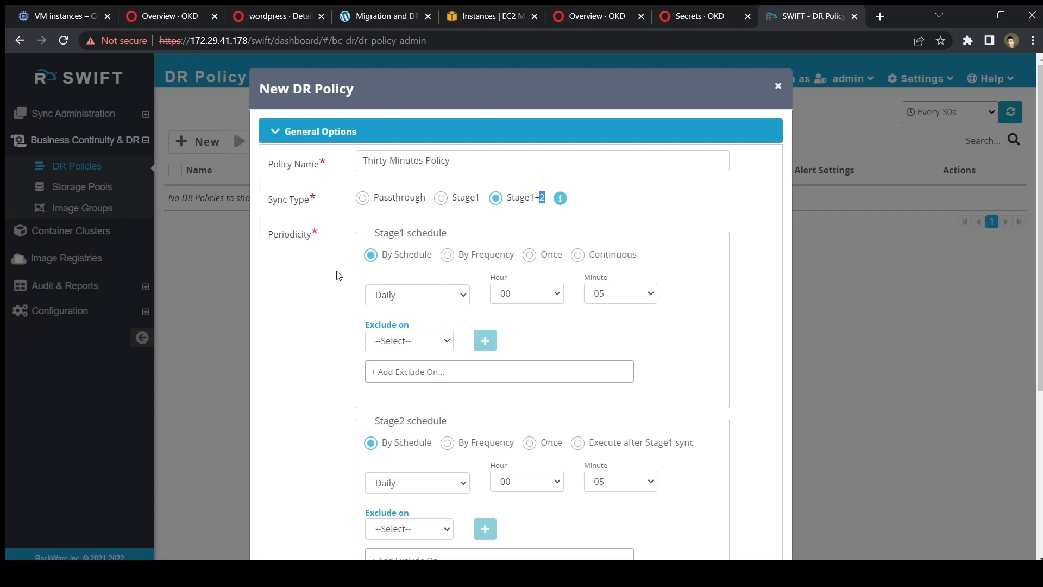
Schedule Stage1 sync by frequency, every 30 minutes.
{"action": "left_click", "coordinate": [448, 256]}
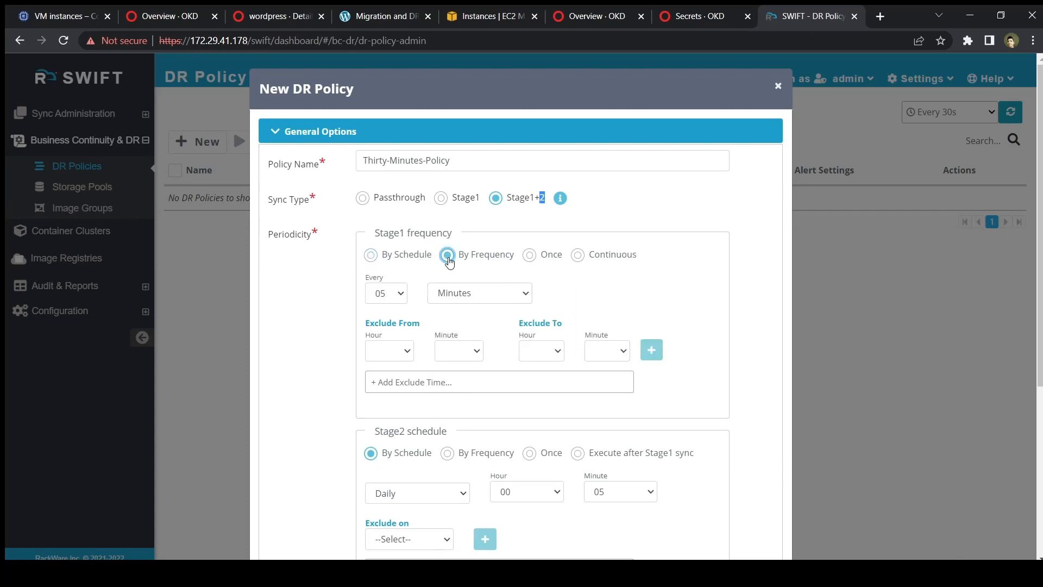
{"action": "left_click", "coordinate": [394, 299]}
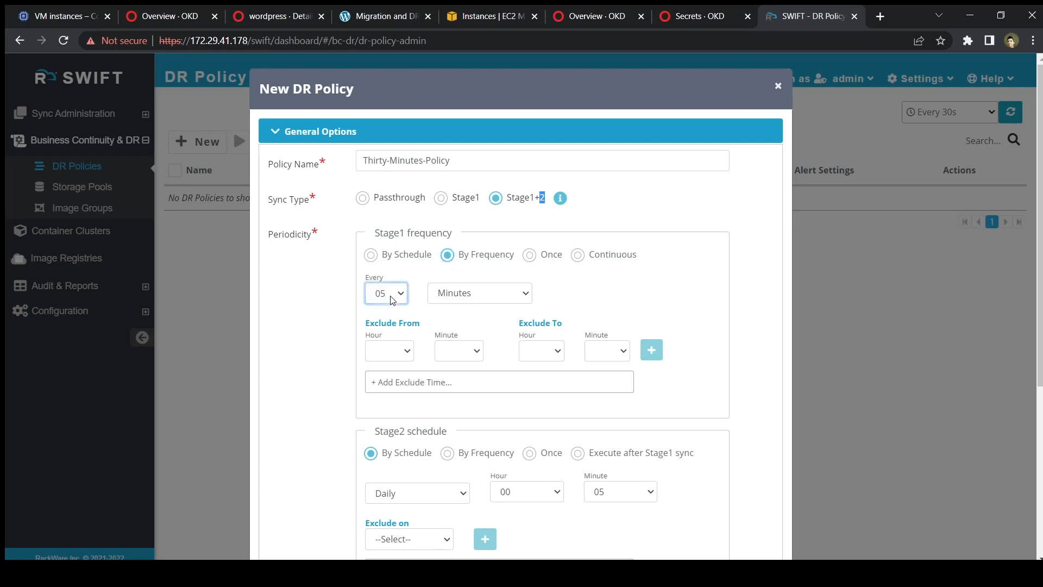
{"action": "type", "text": "30"}
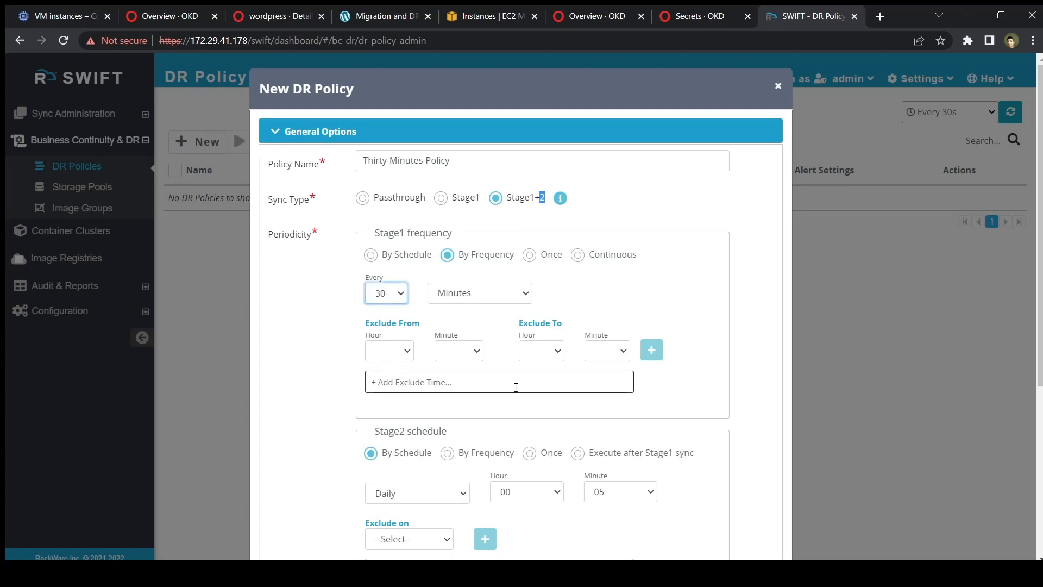
{"action": "scroll", "coordinate": [516, 387], "scroll_direction": "down", "scroll_amount": 2}
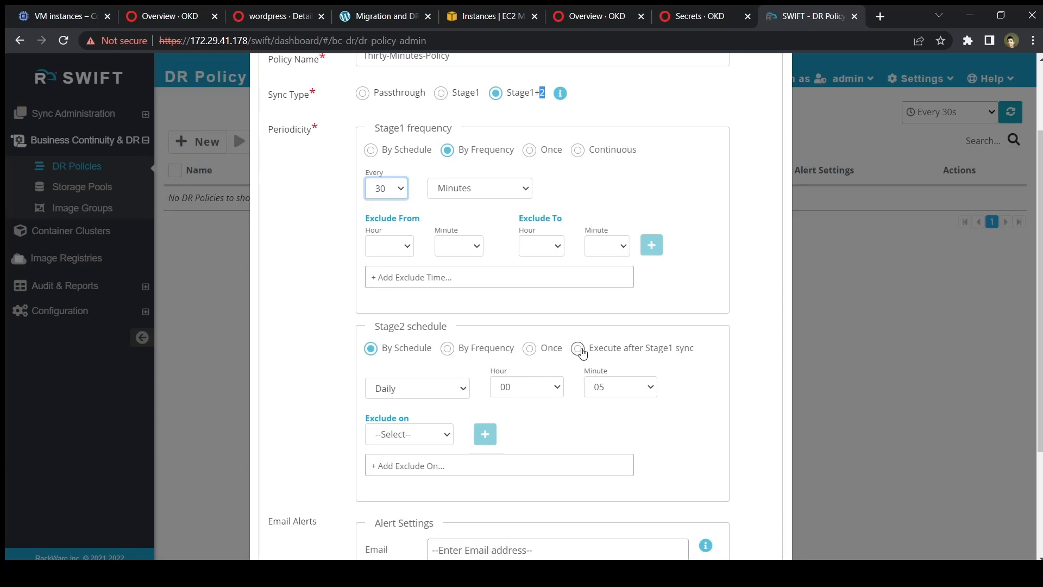
Run Stage2 after each Stage1 sync, add an alert recipient e-mail address, and create the policy.
{"action": "left_click", "coordinate": [579, 349]}
{"action": "scroll", "coordinate": [578, 347], "scroll_direction": "down", "scroll_amount": 1}
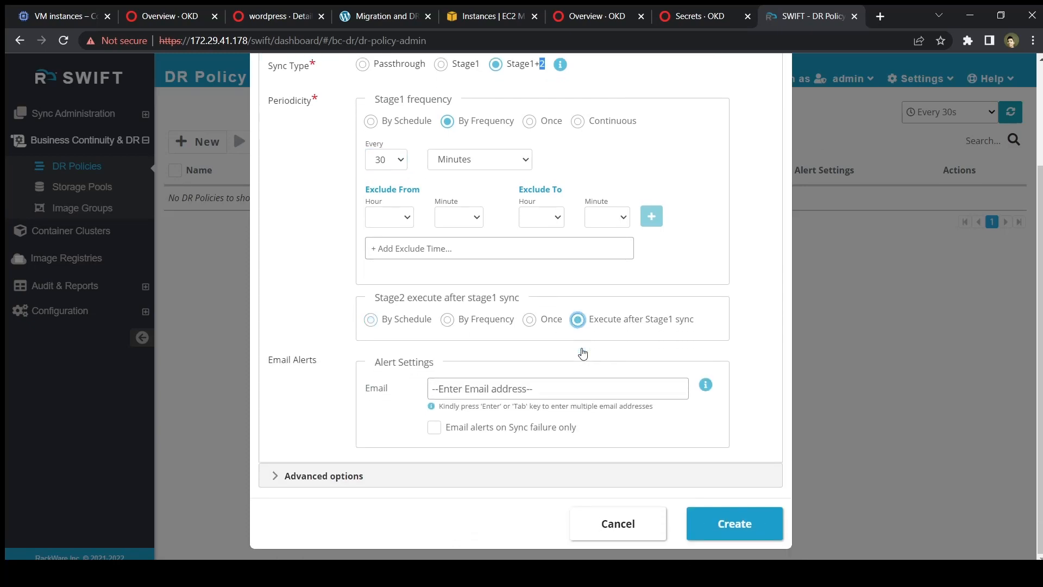
{"action": "left_click", "coordinate": [477, 385]}
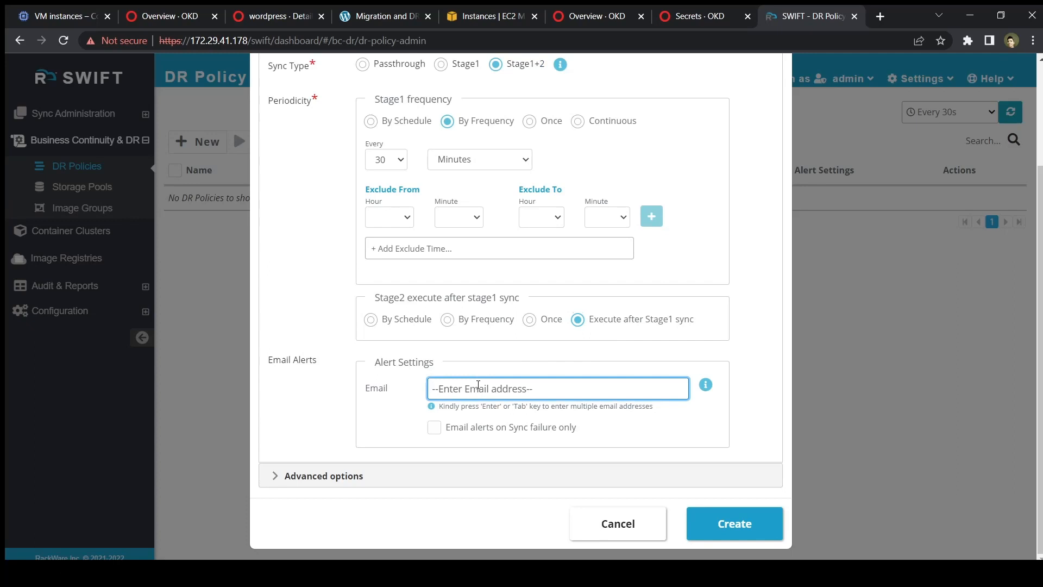
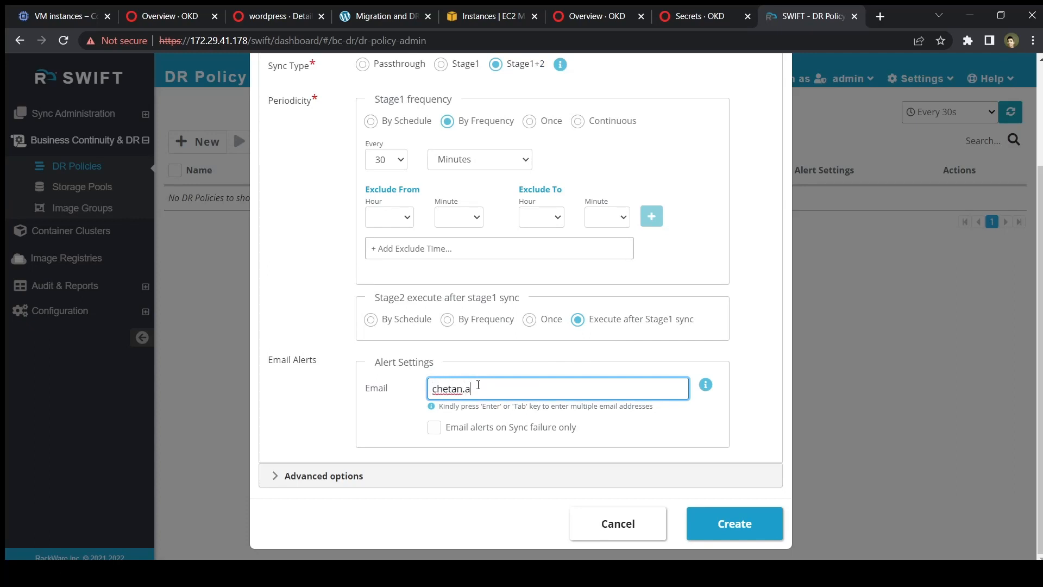
{"action": "key", "text": "Return"}
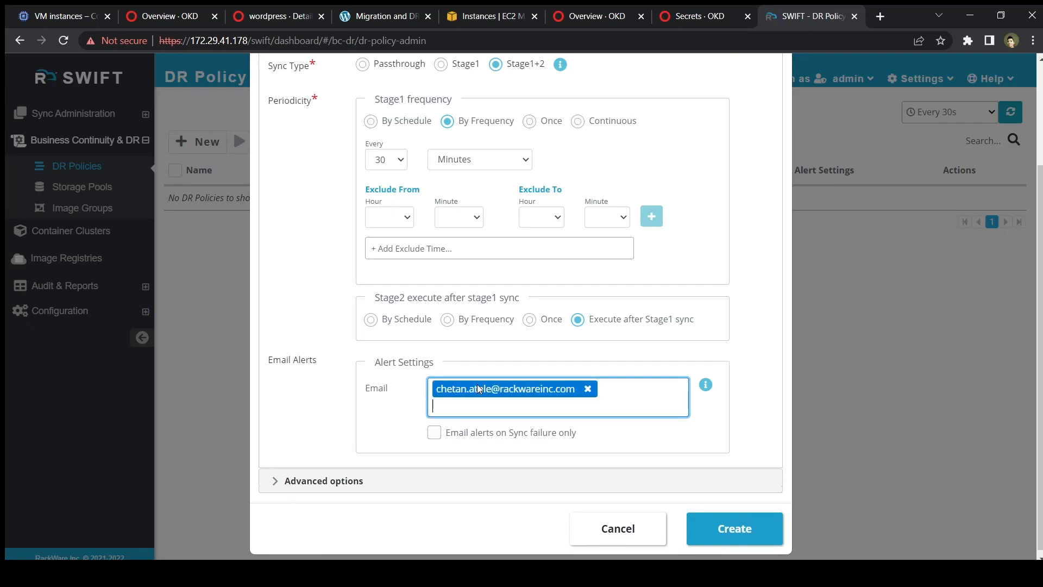
{"action": "left_click", "coordinate": [744, 525]}
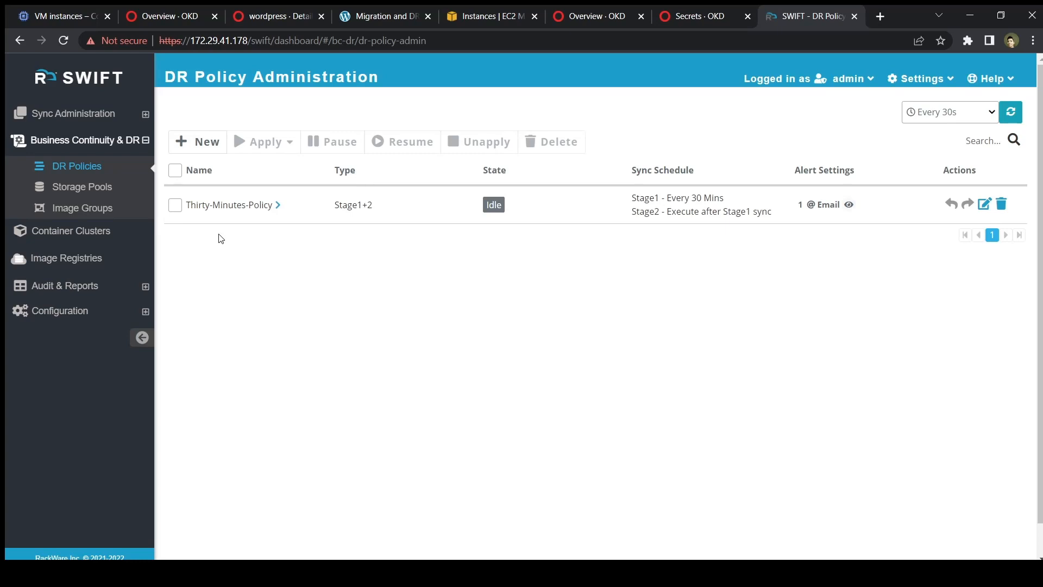
Start a new Application Replication from the All Replications list in Sync Administration.
{"action": "left_click", "coordinate": [93, 113]}
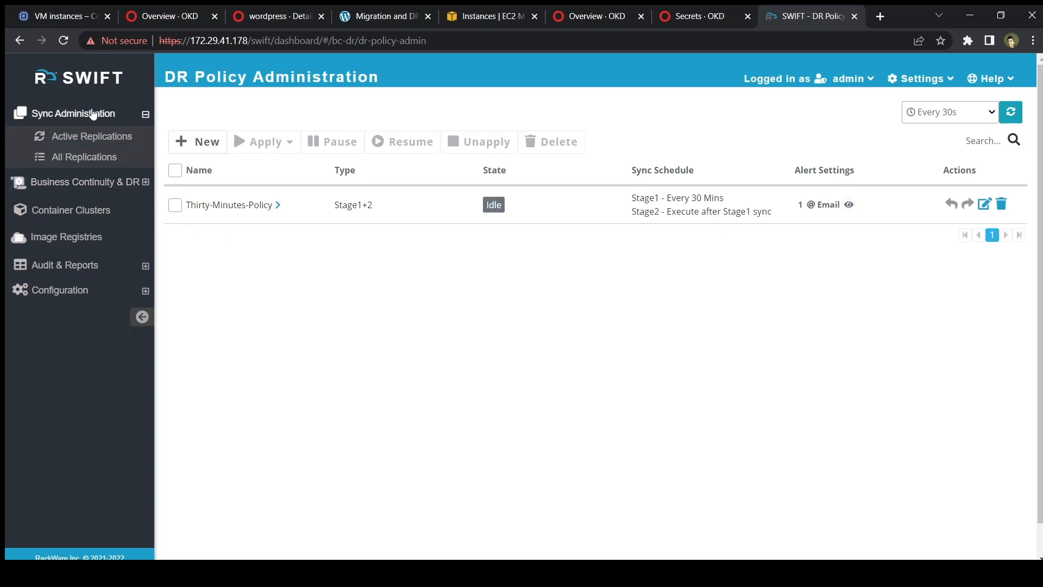
{"action": "left_click", "coordinate": [85, 157]}
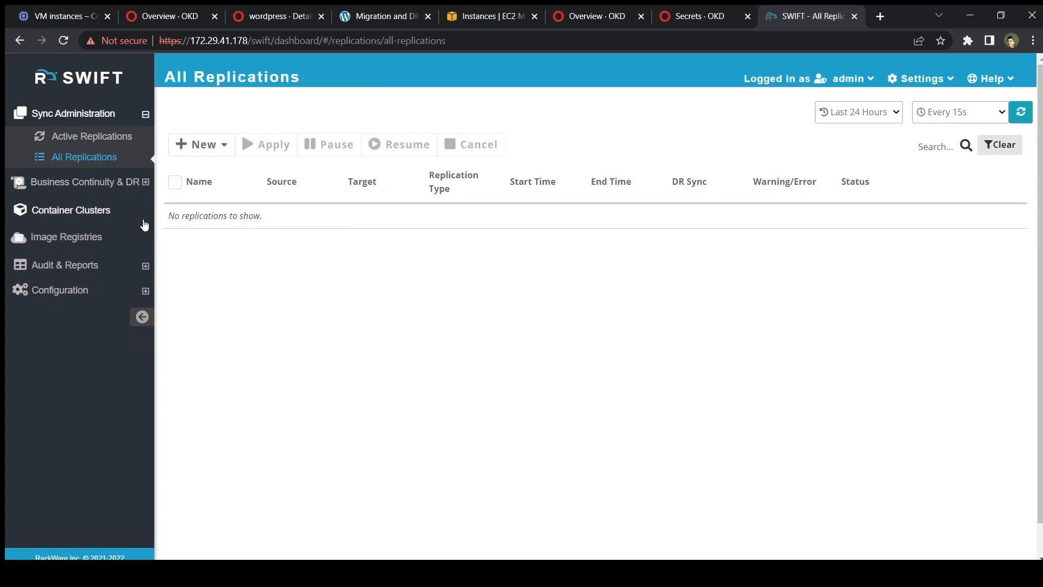
{"action": "left_click", "coordinate": [218, 146]}
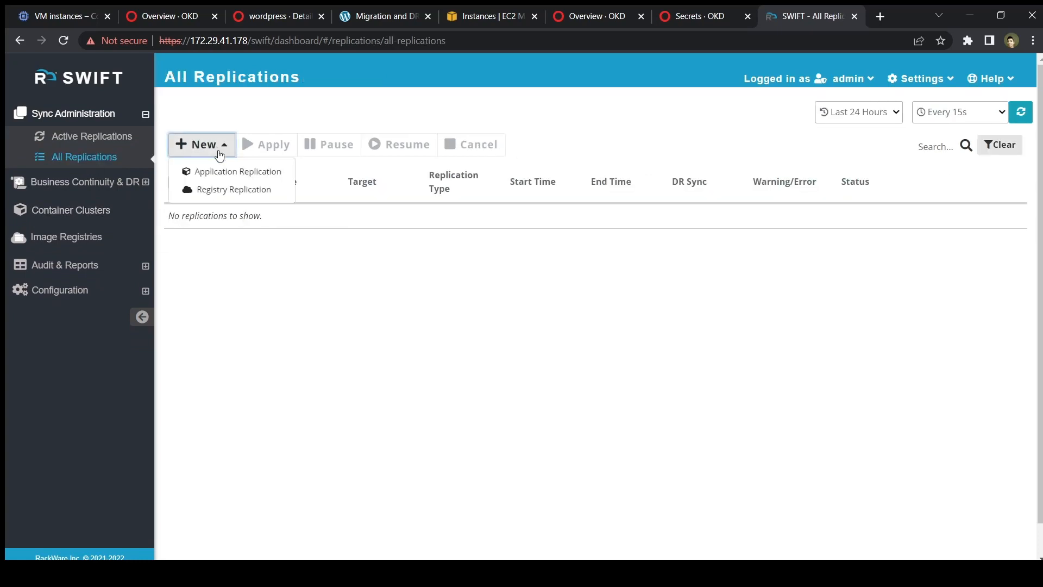
{"action": "left_click", "coordinate": [221, 171]}
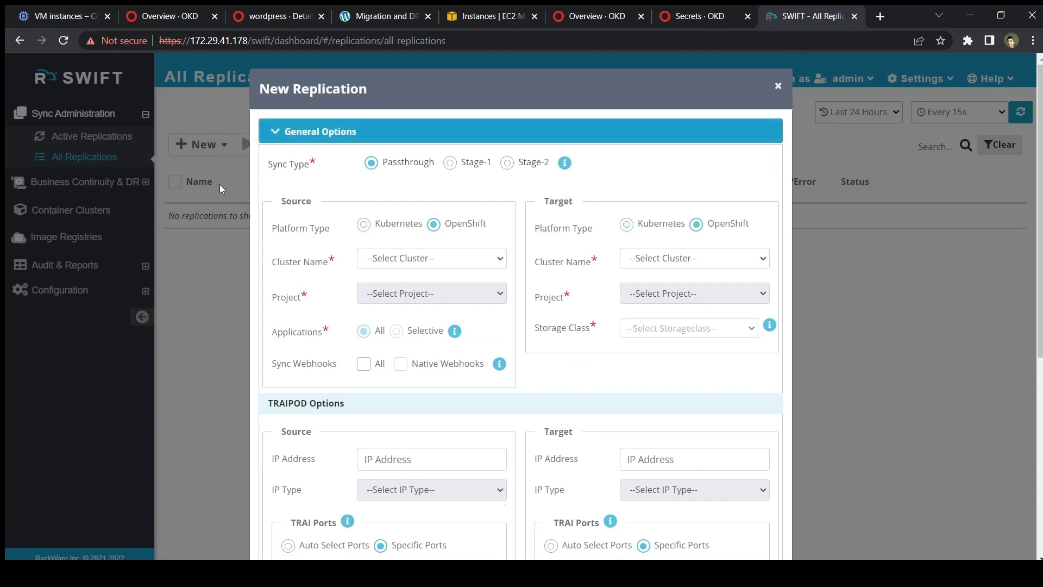
Choose Stage-1 sync with source cluster GCP-OKD-Prod and project wordpress.
{"action": "left_click", "coordinate": [450, 162]}
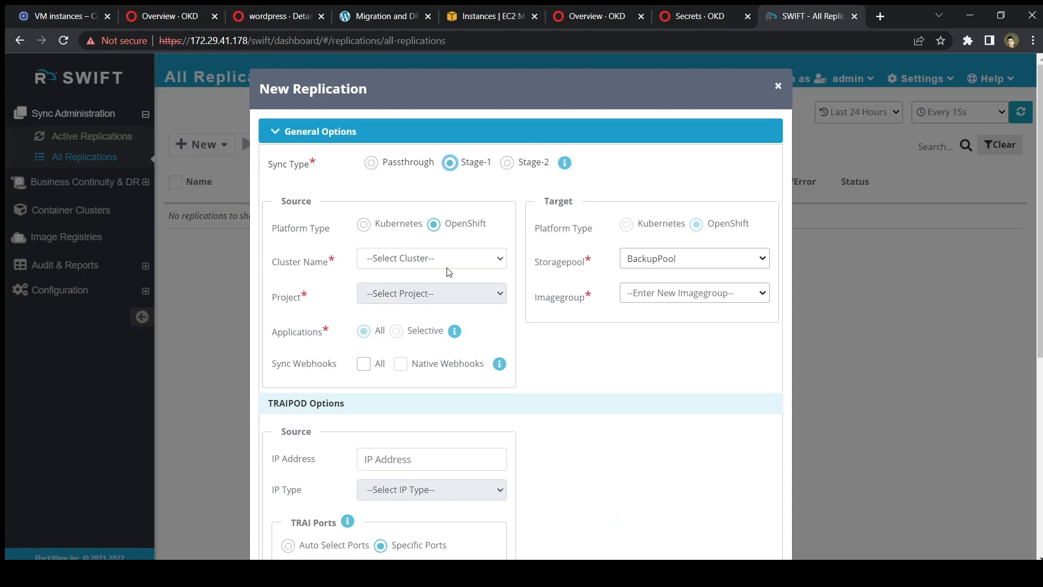
{"action": "left_click", "coordinate": [431, 261]}
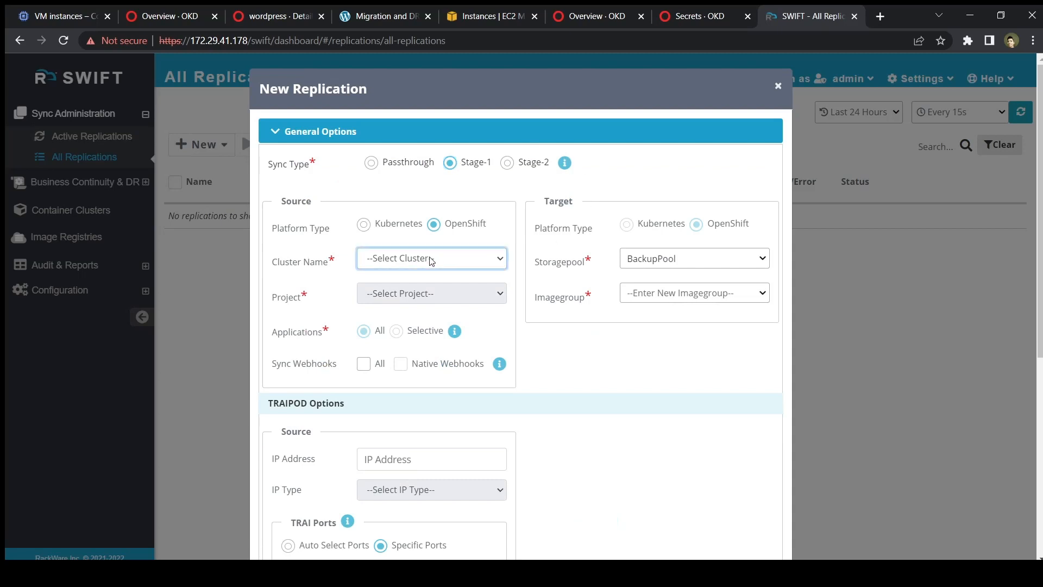
{"action": "left_click", "coordinate": [397, 298]}
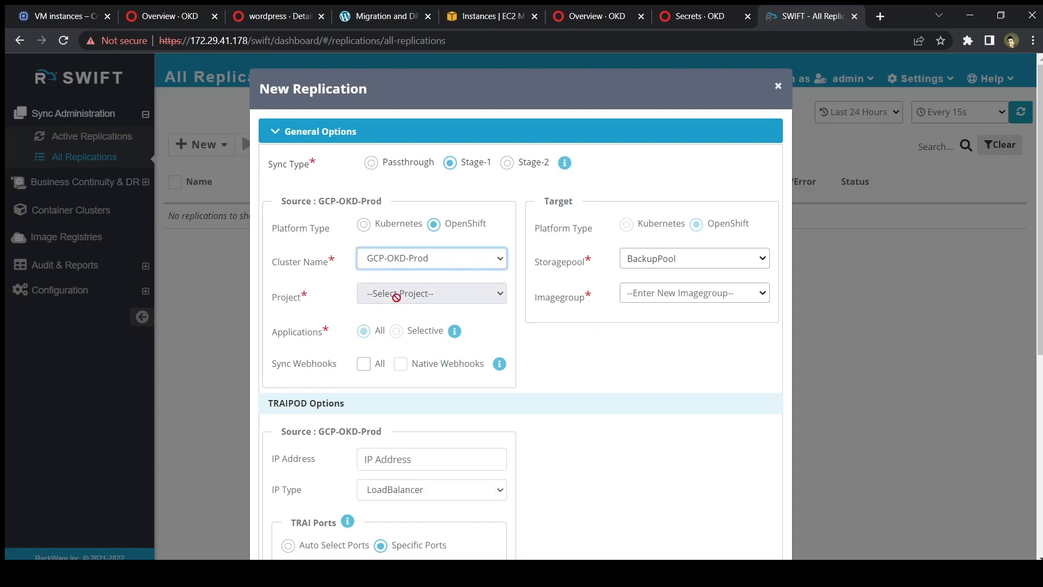
{"action": "left_click", "coordinate": [441, 301]}
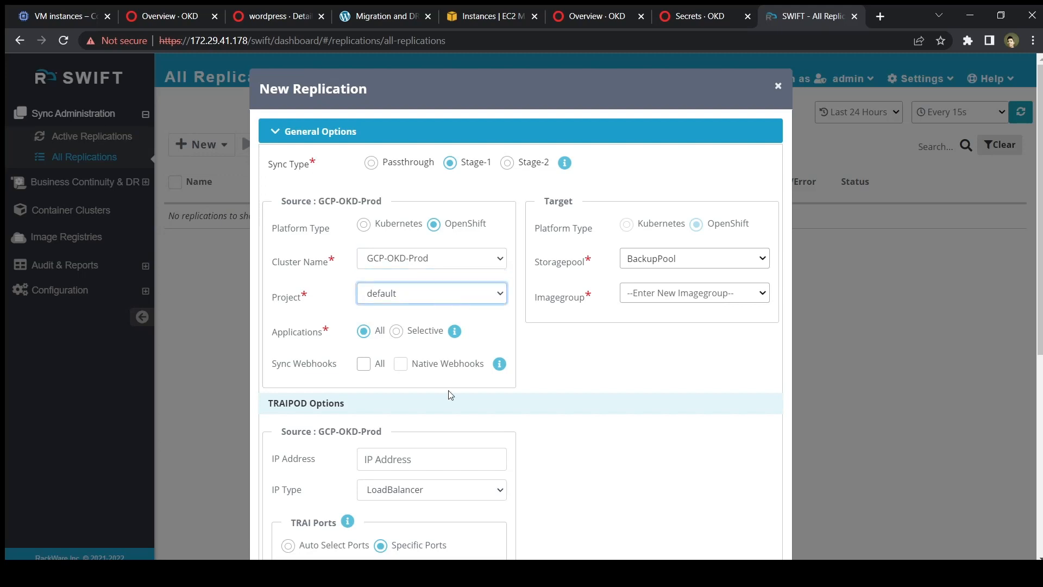
{"action": "left_click", "coordinate": [423, 550]}
Use specific TRAI ports: control port 31001 and data port 31002.
{"action": "scroll", "coordinate": [407, 379], "scroll_direction": "down", "scroll_amount": 1}
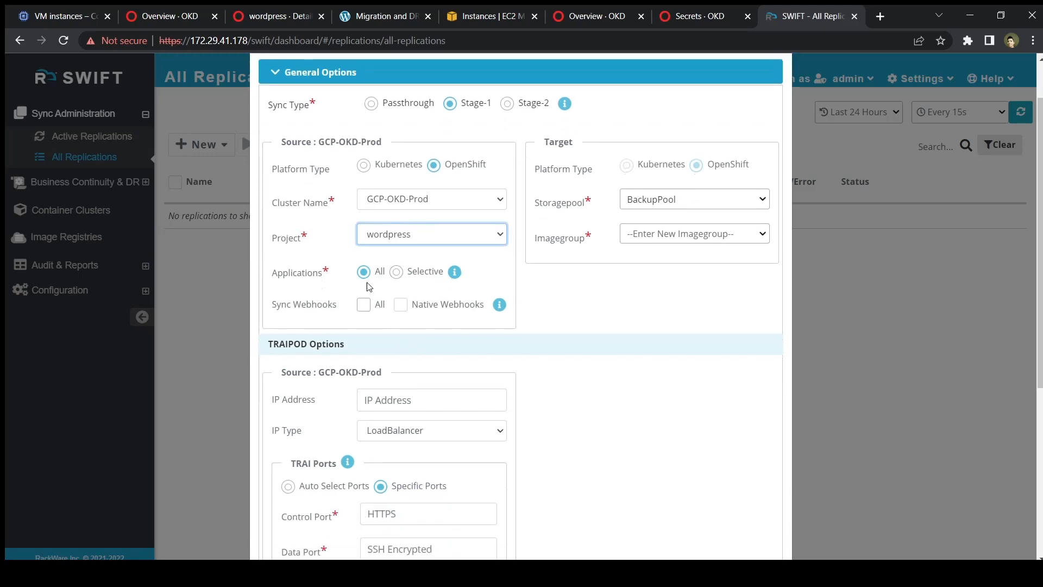
{"action": "scroll", "coordinate": [337, 360], "scroll_direction": "down", "scroll_amount": 2}
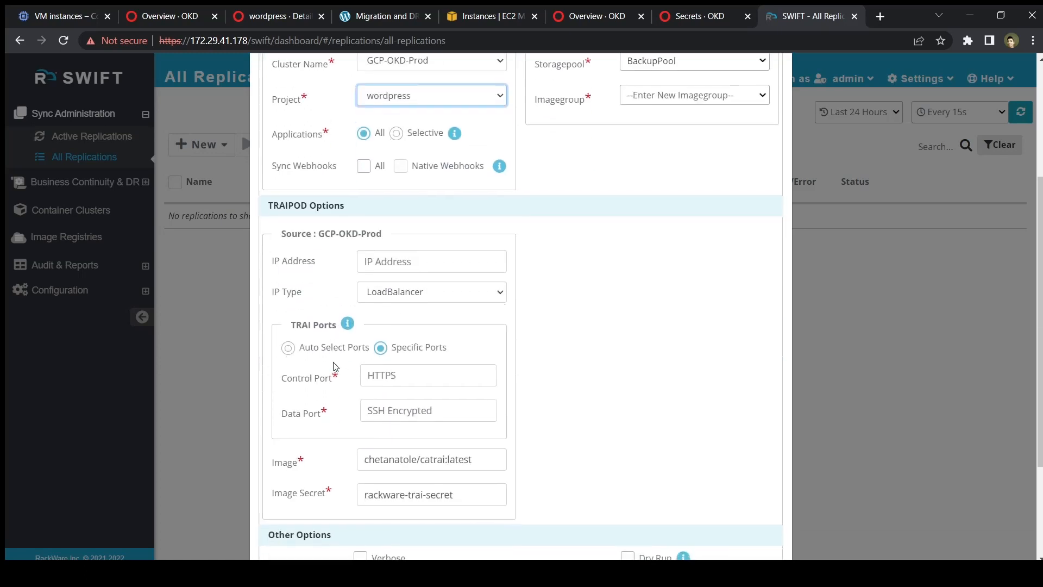
{"action": "scroll", "coordinate": [335, 367], "scroll_direction": "down", "scroll_amount": 2}
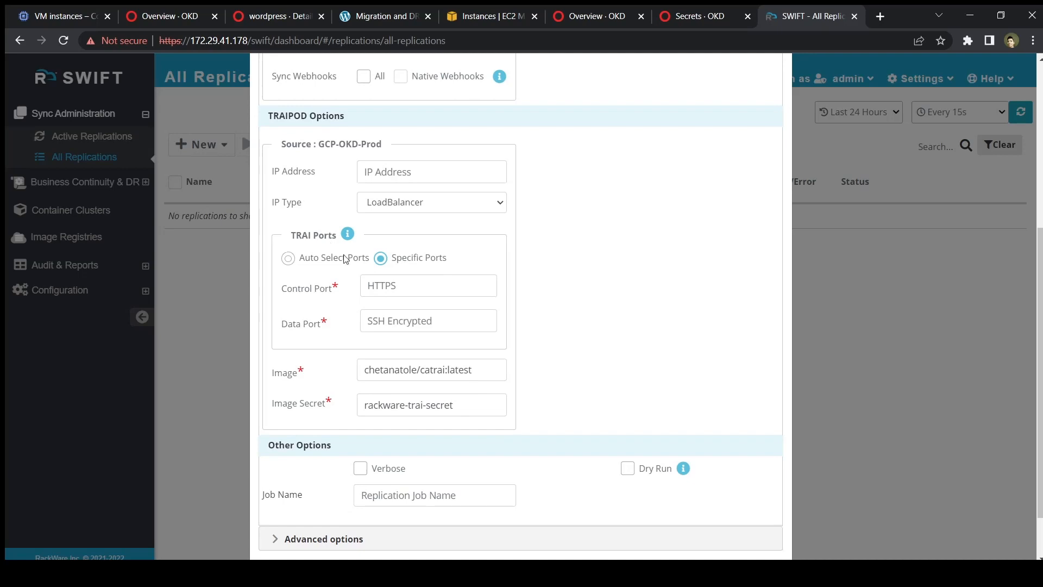
{"action": "left_click", "coordinate": [287, 258]}
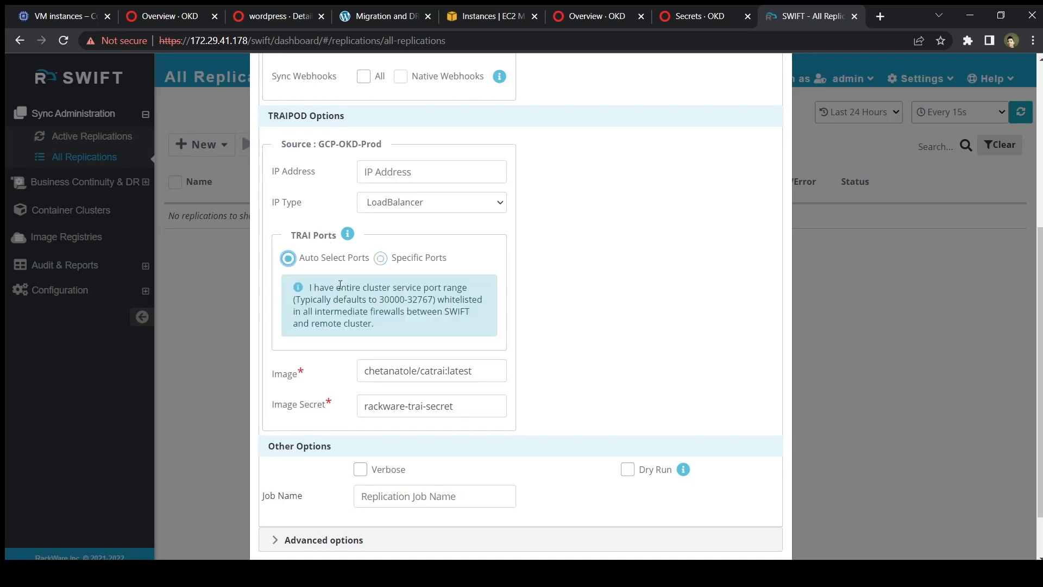
{"action": "left_click_drag", "start_coordinate": [379, 300], "coordinate": [436, 296]}
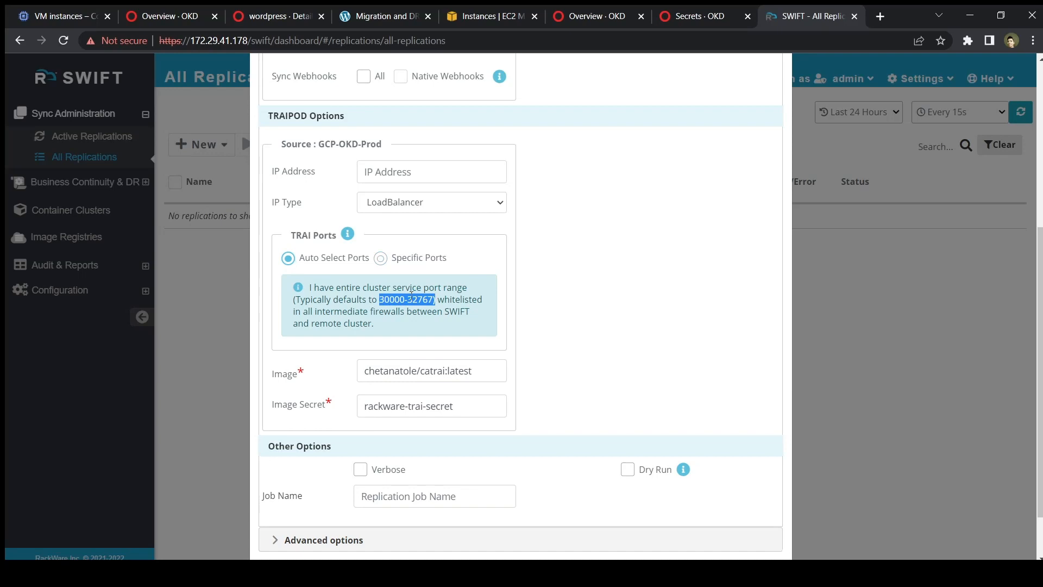
{"action": "left_click", "coordinate": [380, 259]}
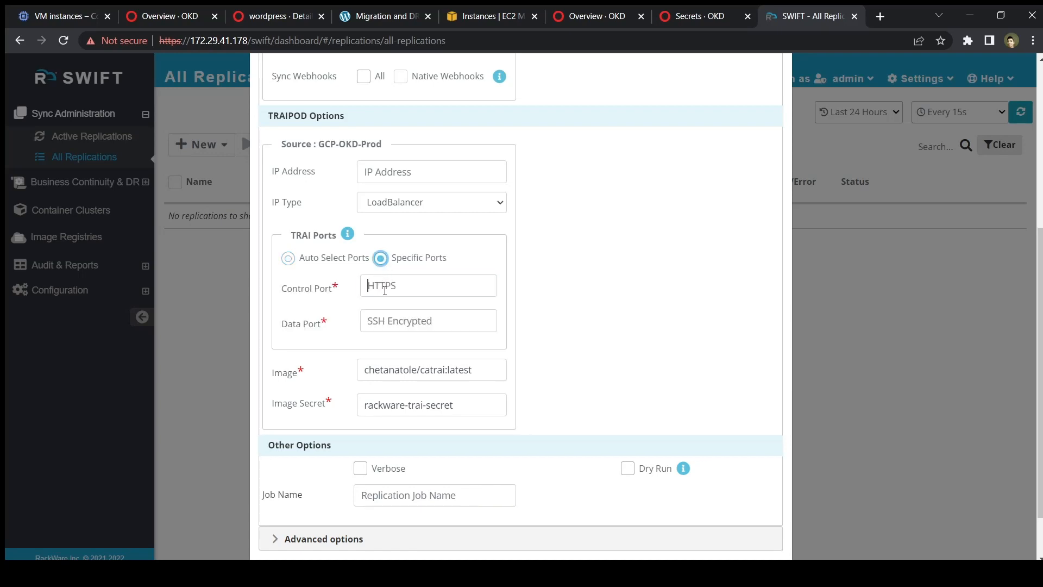
{"action": "left_click", "coordinate": [385, 290]}
{"action": "type", "text": "31001"}
{"action": "key", "text": "Tab"}
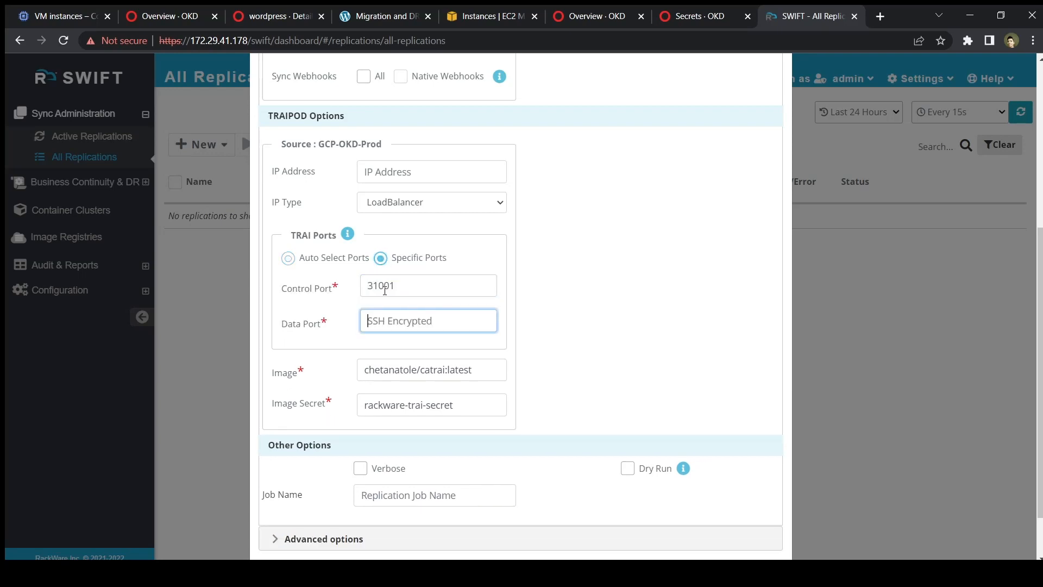
{"action": "type", "text": "31002"}
Name the replication job Initial-Stage1.
{"action": "left_click", "coordinate": [463, 360]}
{"action": "left_click", "coordinate": [478, 403]}
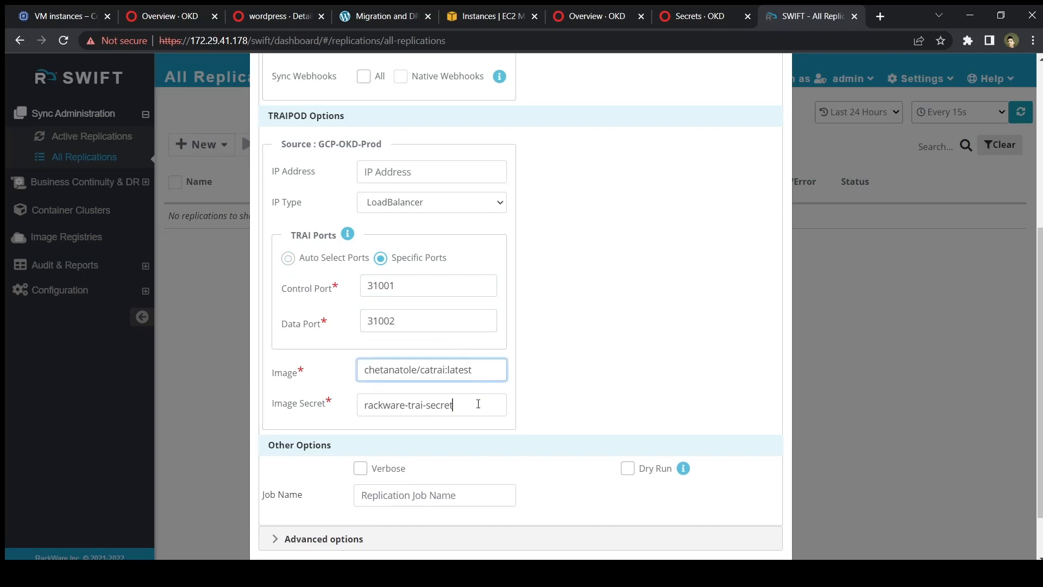
{"action": "scroll", "coordinate": [477, 404], "scroll_direction": "down", "scroll_amount": 1}
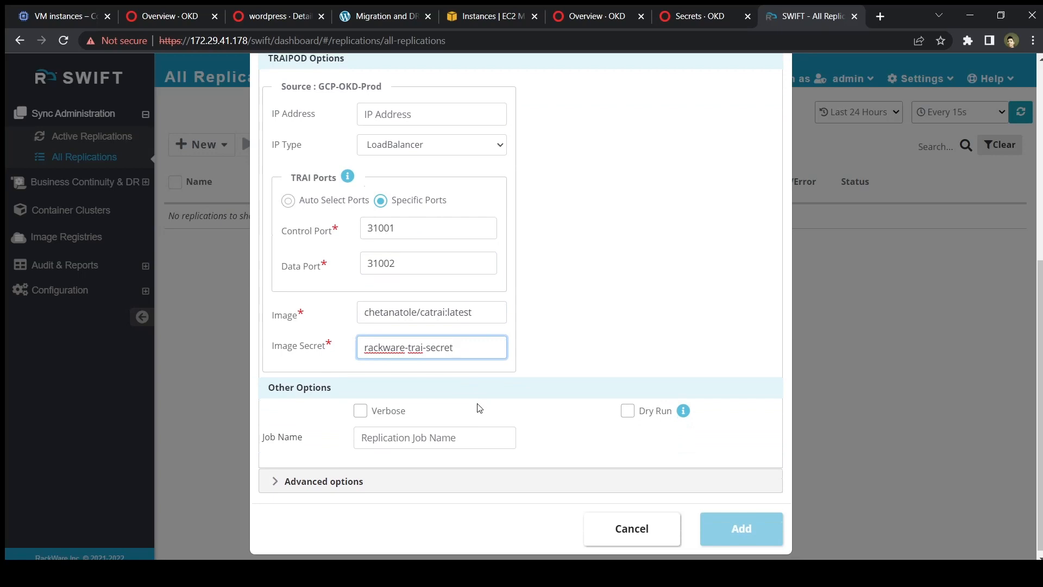
{"action": "scroll", "coordinate": [479, 408], "scroll_direction": "down", "scroll_amount": 1}
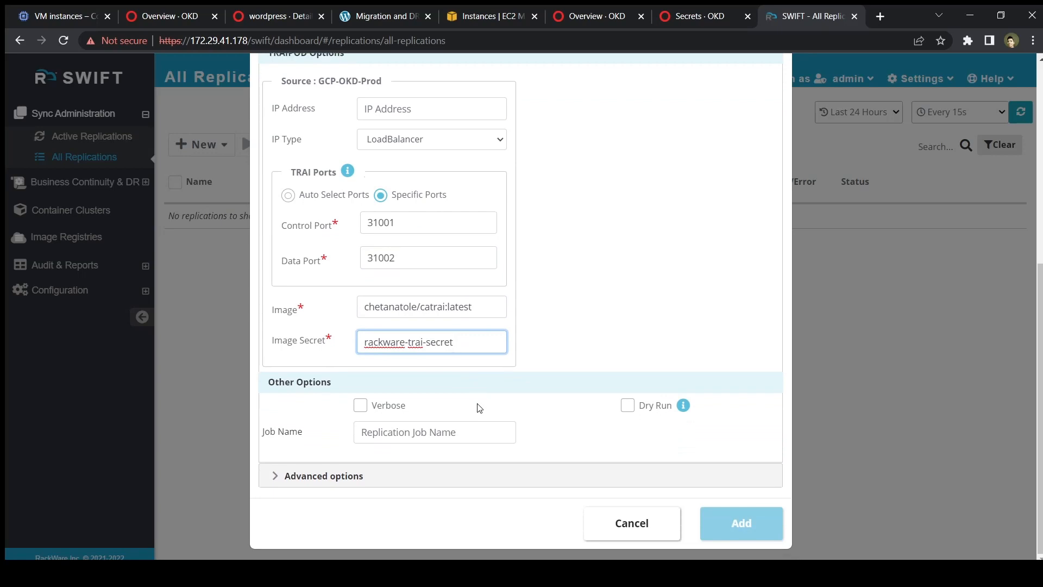
{"action": "left_click", "coordinate": [375, 432]}
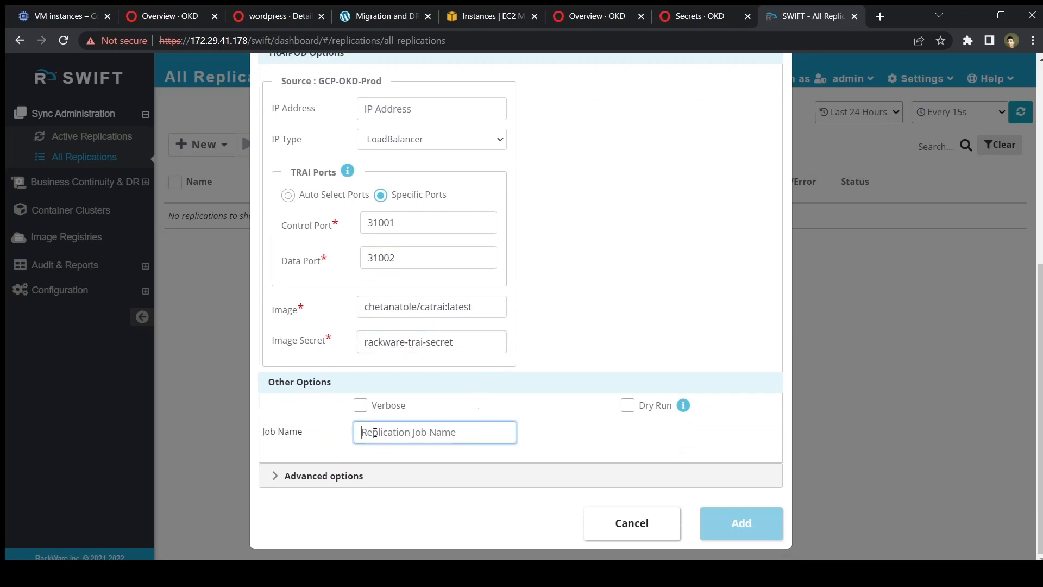
{"action": "type", "text": "Initial-Sta"}
{"action": "key", "text": "BackSpace"}
{"action": "key", "text": "BackSpace"}
{"action": "key", "text": "BackSpace"}
{"action": "type", "text": "Sta"}
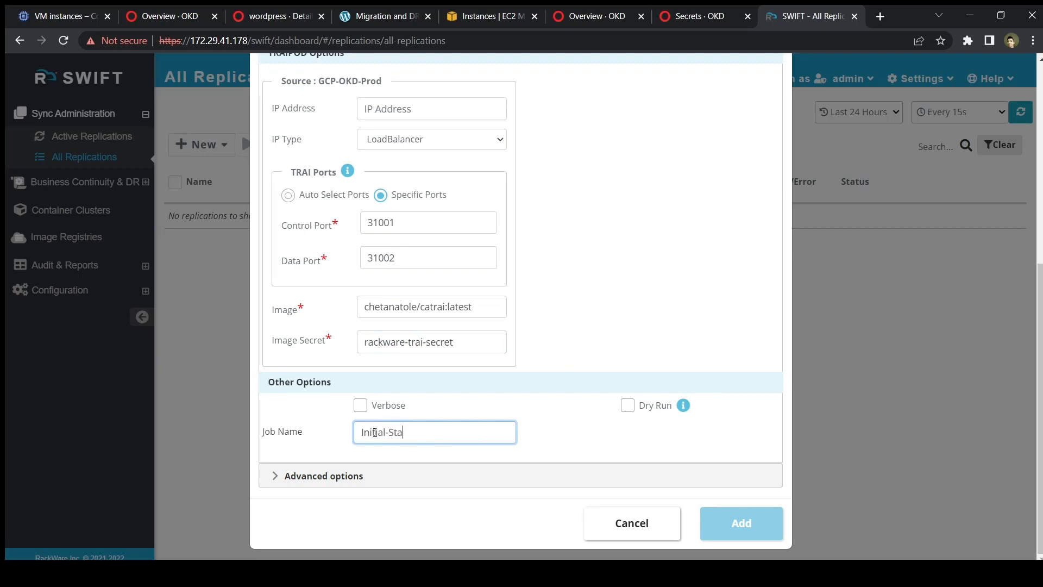
{"action": "type", "text": "ge1"}
Create a new image group named Wordpress-Backup.
{"action": "scroll", "coordinate": [500, 388], "scroll_direction": "up", "scroll_amount": 6}
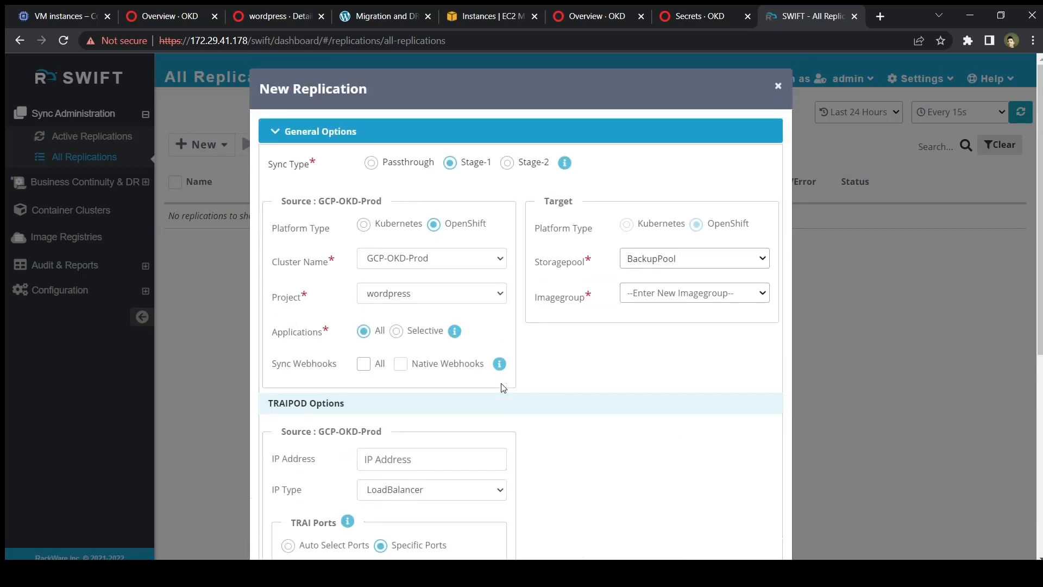
{"action": "left_click", "coordinate": [653, 296]}
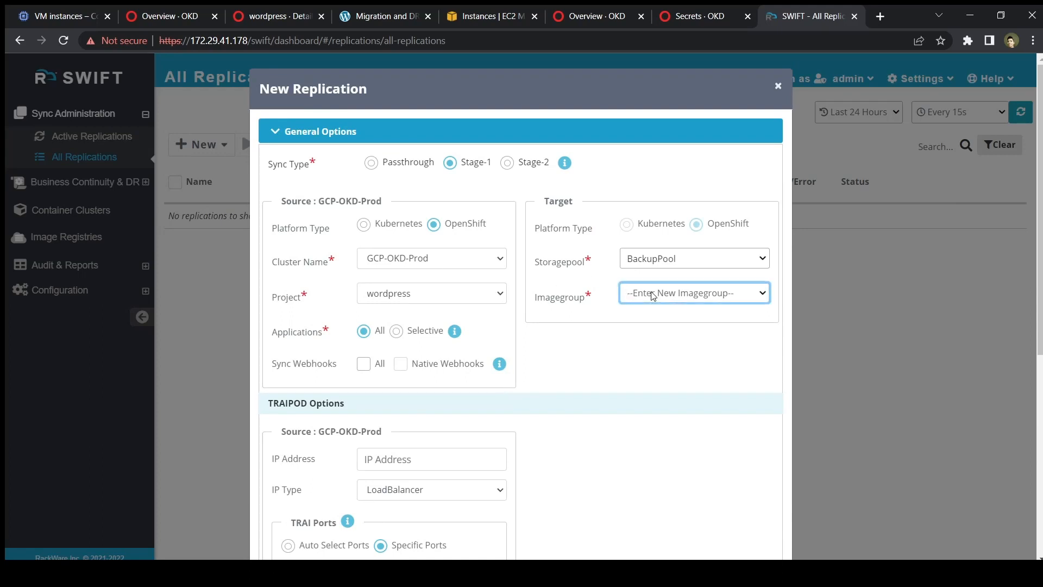
{"action": "type", "text": "Wordpress"}
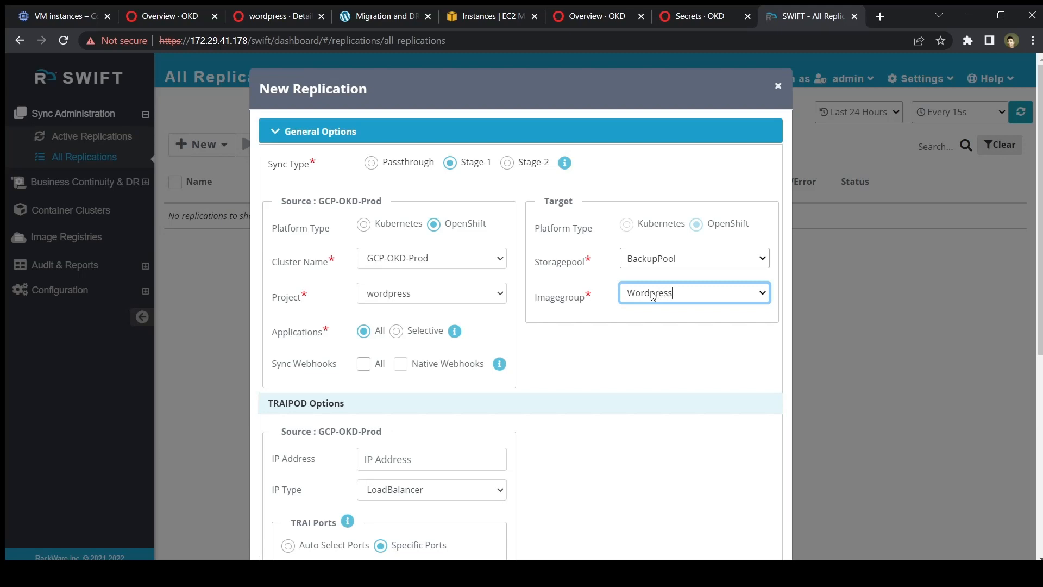
{"action": "type", "text": "-Backup"}
{"action": "scroll", "coordinate": [652, 296], "scroll_direction": "down", "scroll_amount": 6}
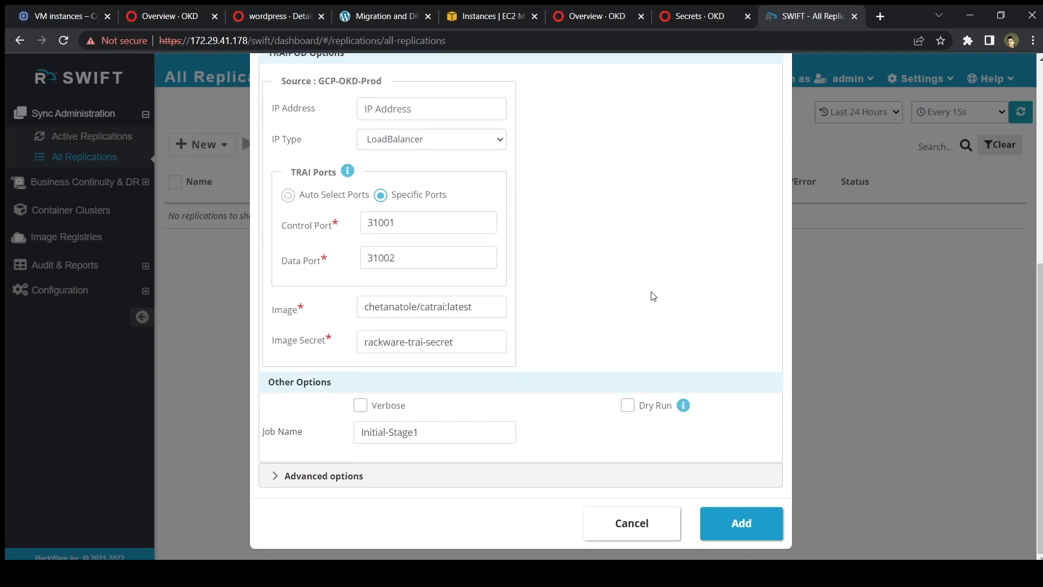
Add the Initial-Stage1 replication and let it run until both wordpress volumes reach 100%.
{"action": "left_click", "coordinate": [746, 530]}
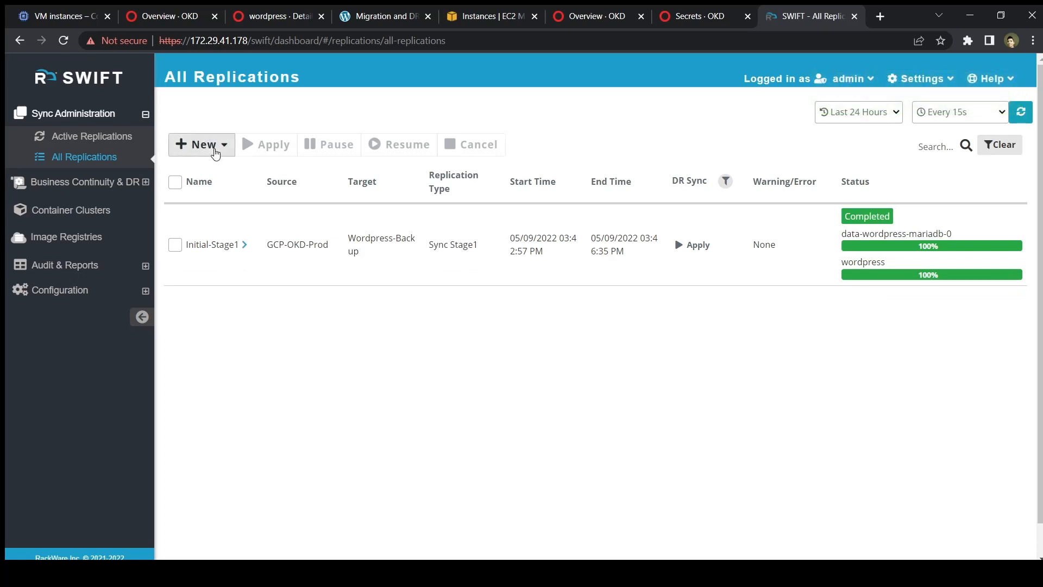
{"action": "left_click", "coordinate": [215, 149]}
Start a Stage-2 application replication sourcing BackupPool's Wordpress-Backup image group.
{"action": "left_click", "coordinate": [231, 175]}
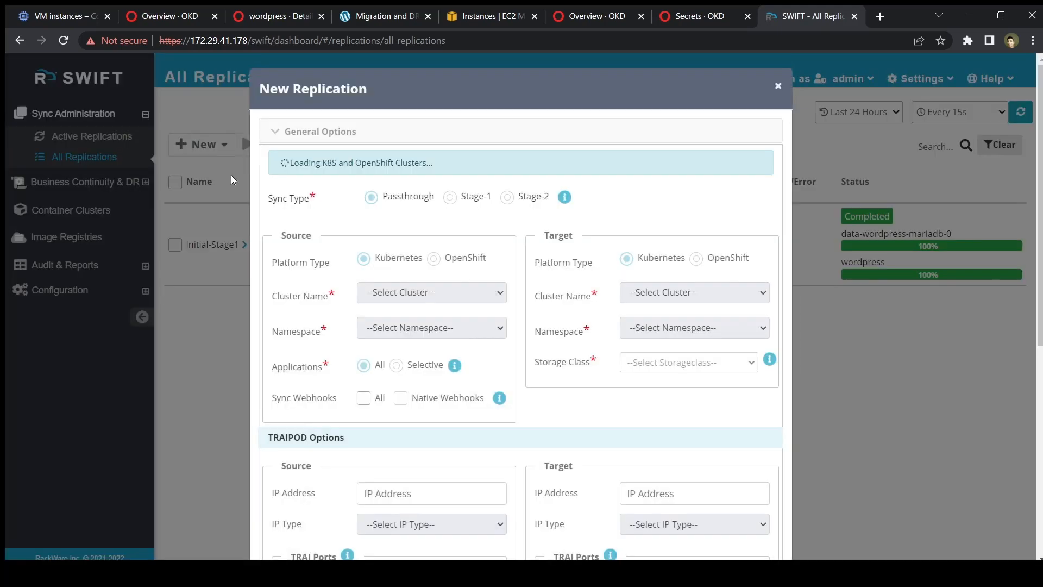
{"action": "left_click", "coordinate": [508, 162]}
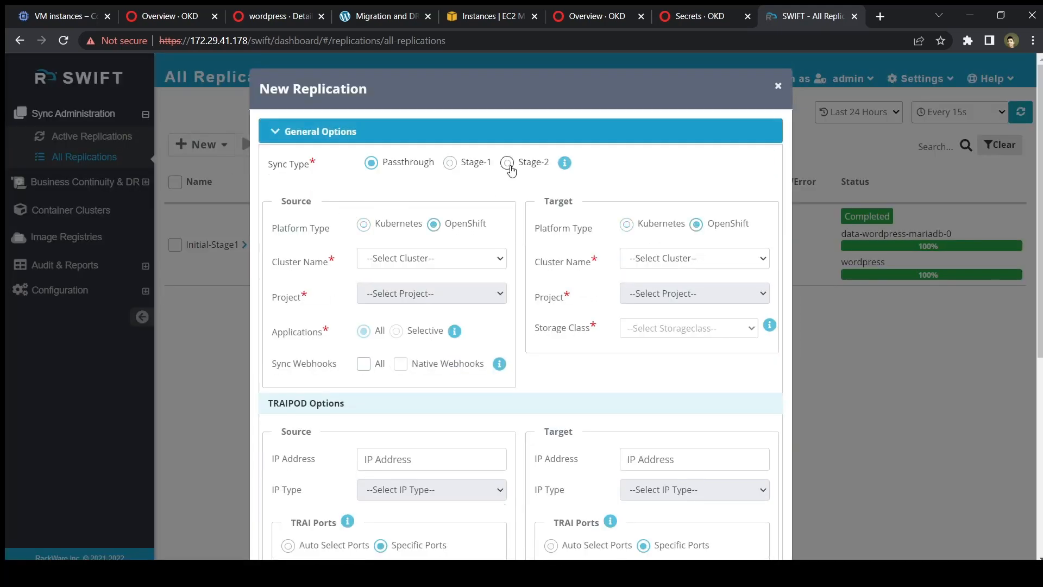
{"action": "left_click", "coordinate": [397, 263]}
{"action": "left_click", "coordinate": [396, 264]}
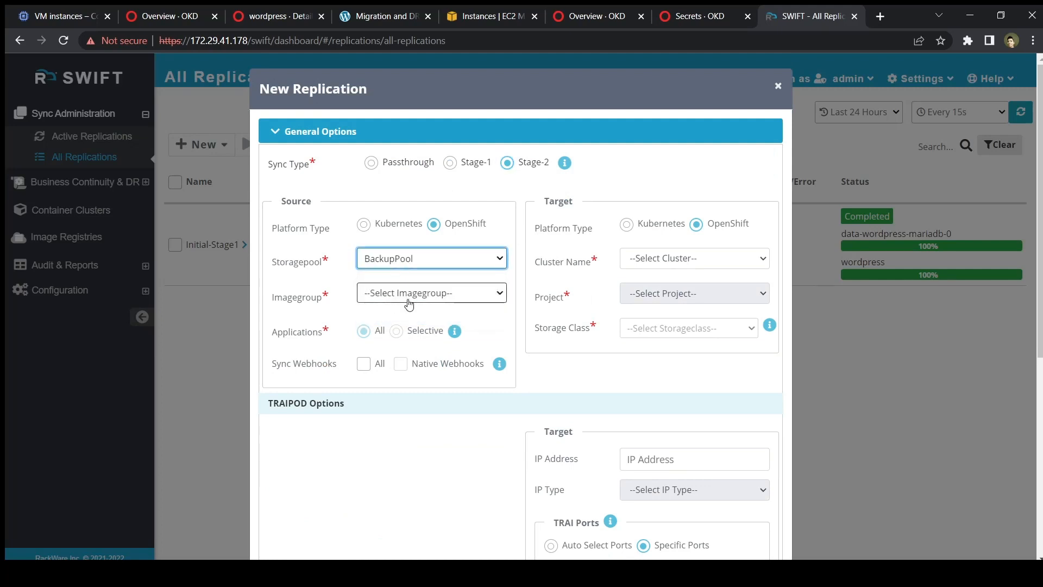
{"action": "left_click", "coordinate": [407, 293]}
{"action": "left_click", "coordinate": [421, 351]}
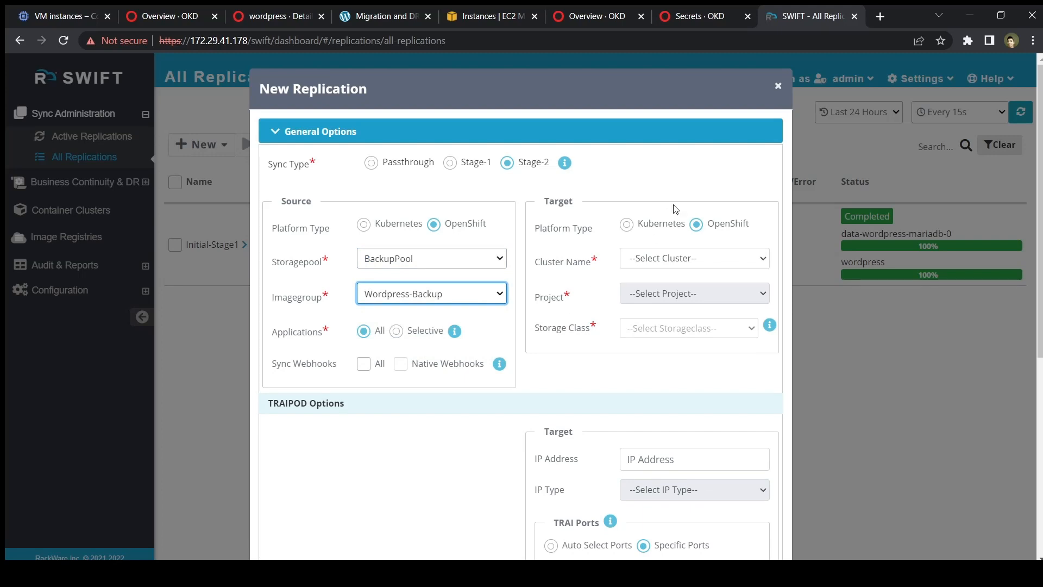
Target AWS-OKD-DR's wordpress project with gp2 (Default) storage class.
{"action": "left_click", "coordinate": [692, 261]}
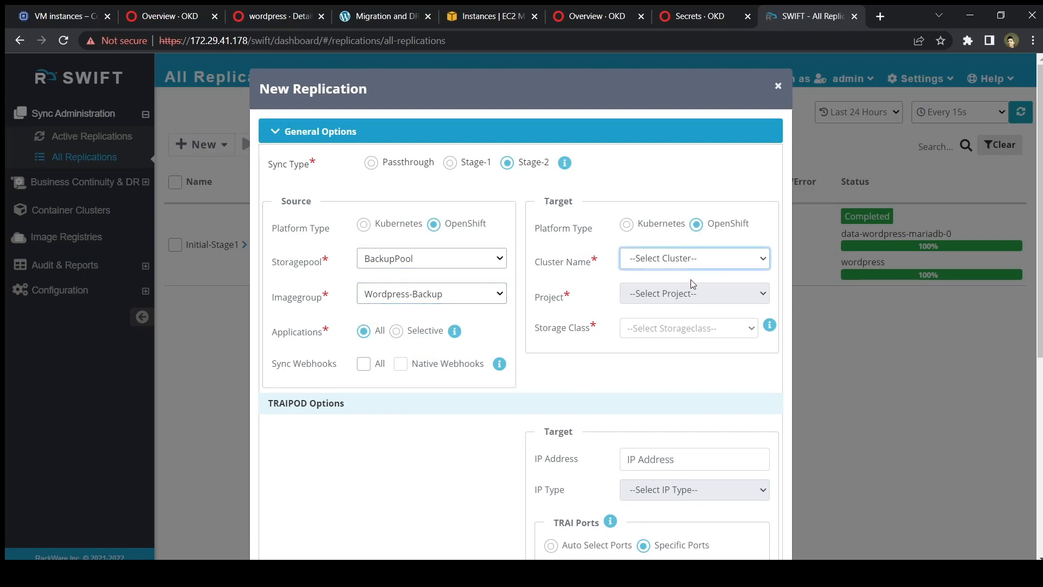
{"action": "left_click", "coordinate": [692, 296]}
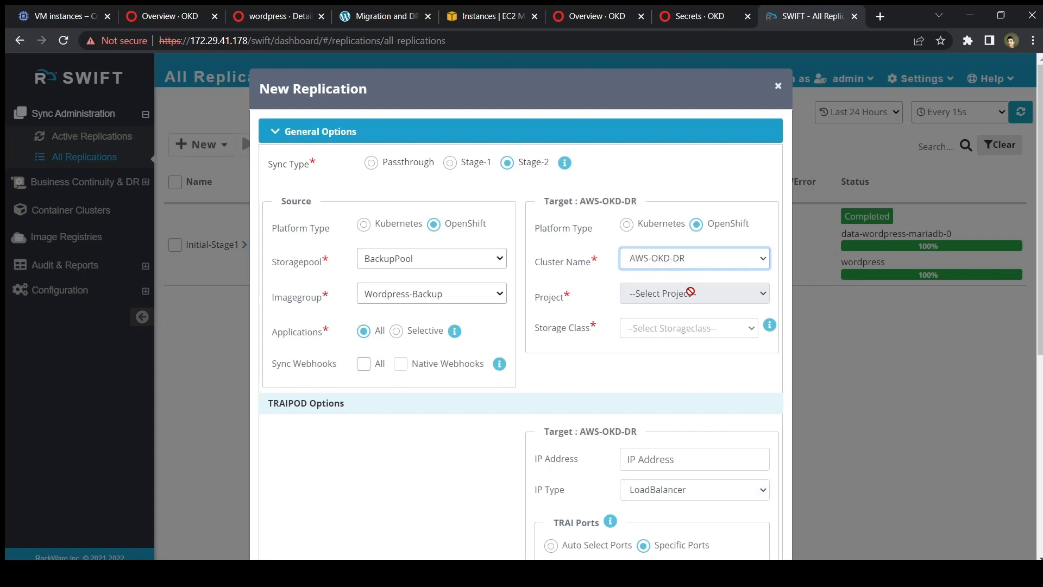
{"action": "left_click", "coordinate": [696, 302]}
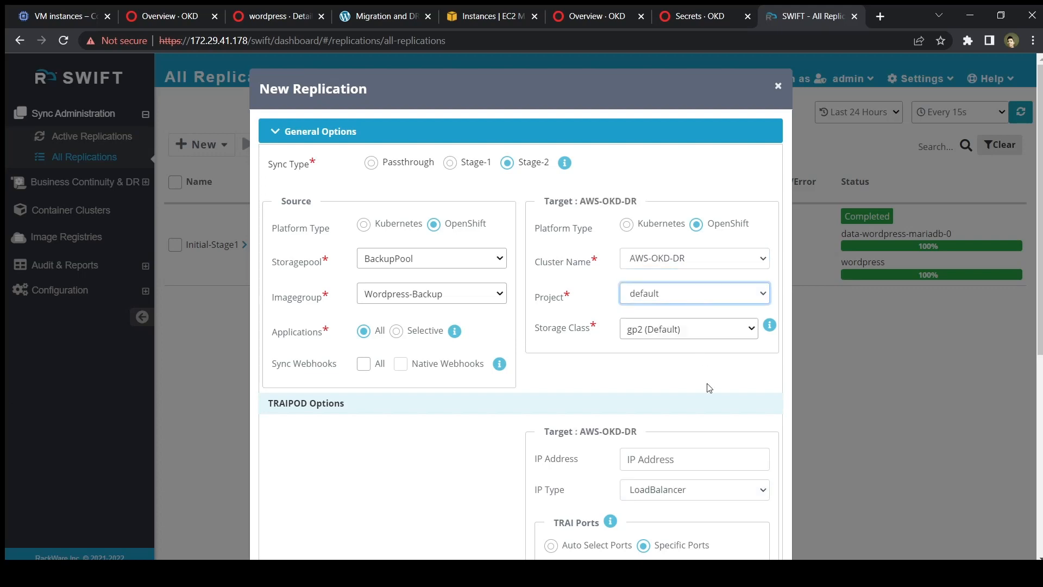
{"action": "left_click", "coordinate": [672, 555]}
{"action": "left_click", "coordinate": [721, 328]}
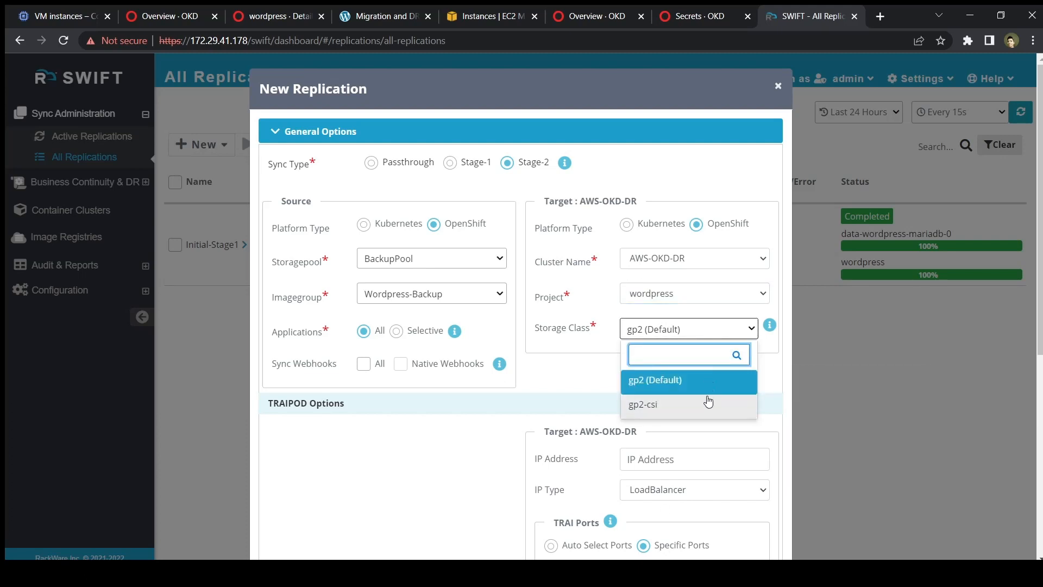
{"action": "scroll", "coordinate": [709, 400], "scroll_direction": "down", "scroll_amount": 1}
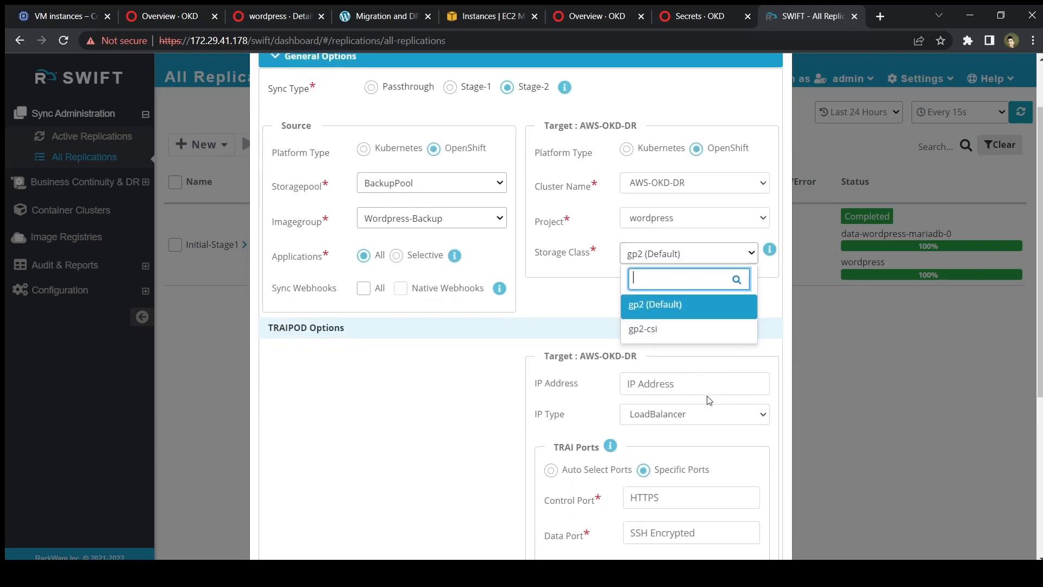
{"action": "left_click", "coordinate": [692, 317]}
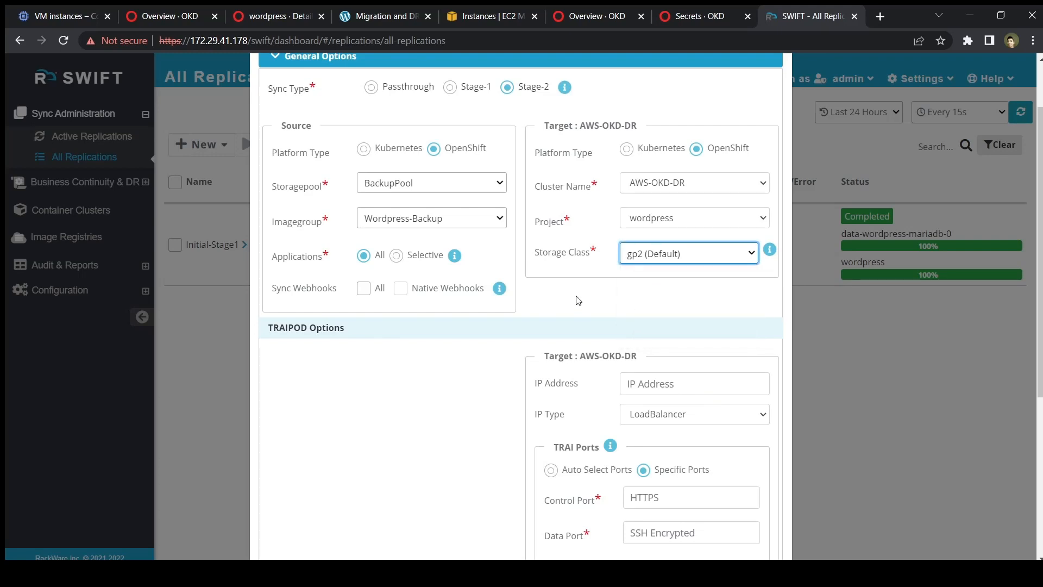
{"action": "scroll", "coordinate": [669, 312], "scroll_direction": "down", "scroll_amount": 1}
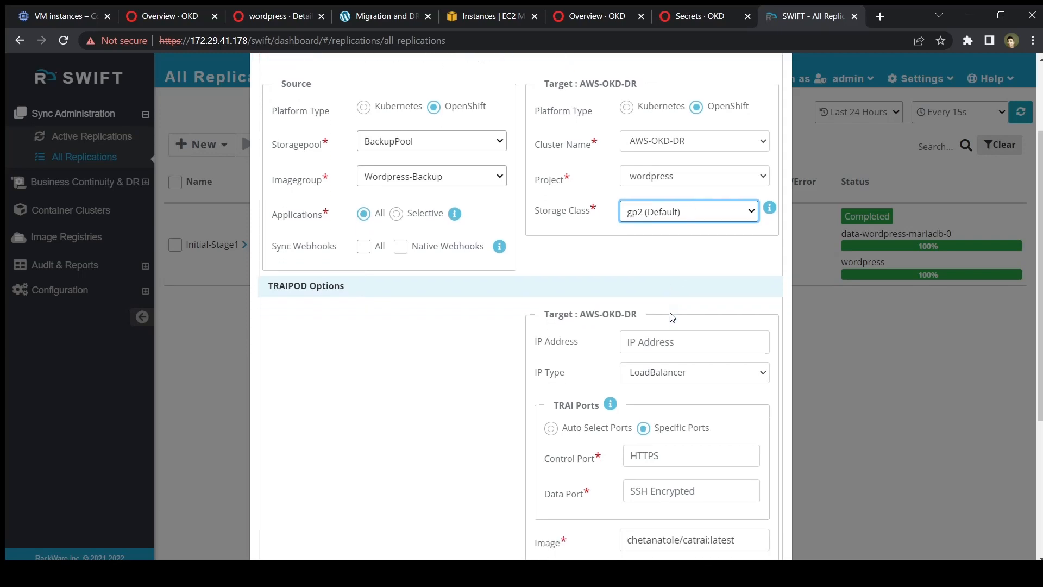
{"action": "scroll", "coordinate": [672, 317], "scroll_direction": "down", "scroll_amount": 3}
Set the TRAI control port to 31001 and data port to 31002.
{"action": "left_click", "coordinate": [652, 330]}
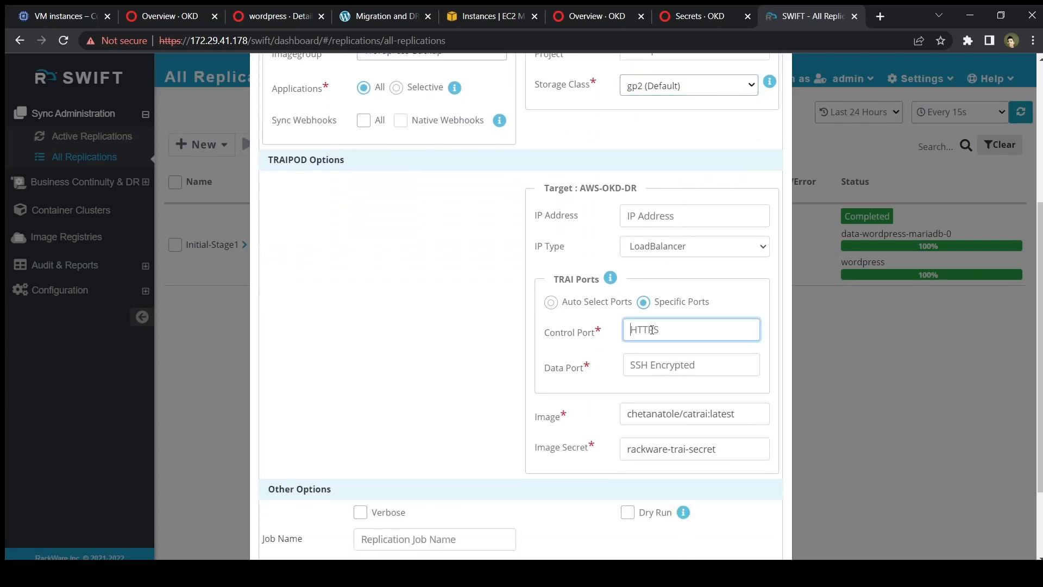
{"action": "type", "text": "31000"}
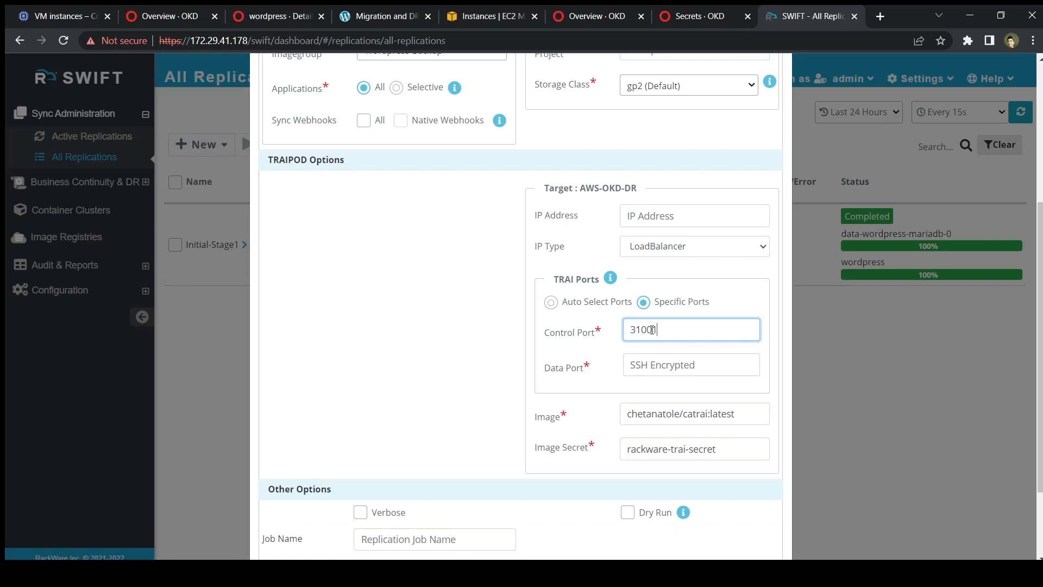
{"action": "key", "text": "Tab"}
{"action": "type", "text": "3100"}
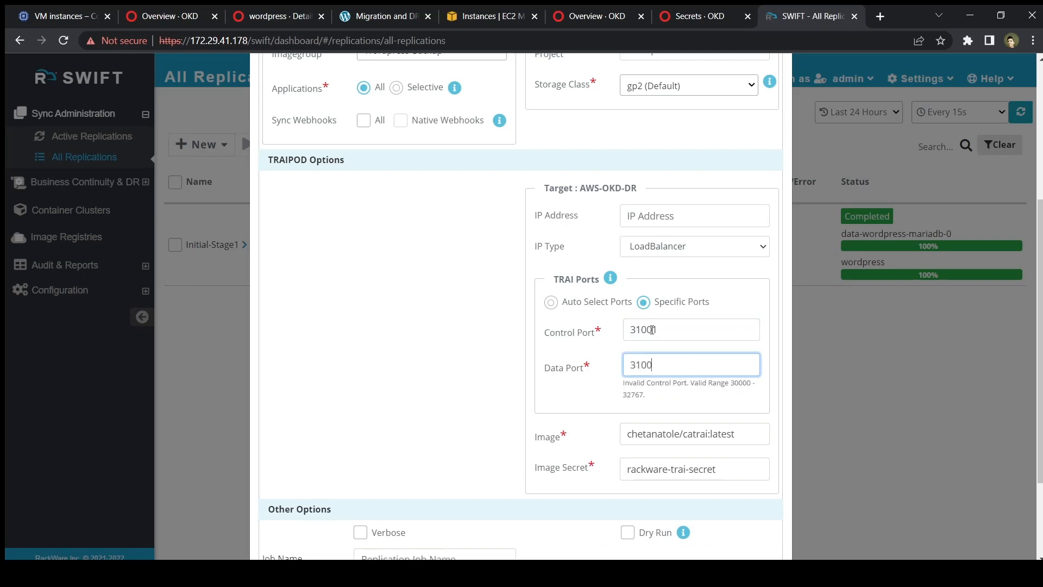
{"action": "type", "text": "2"}
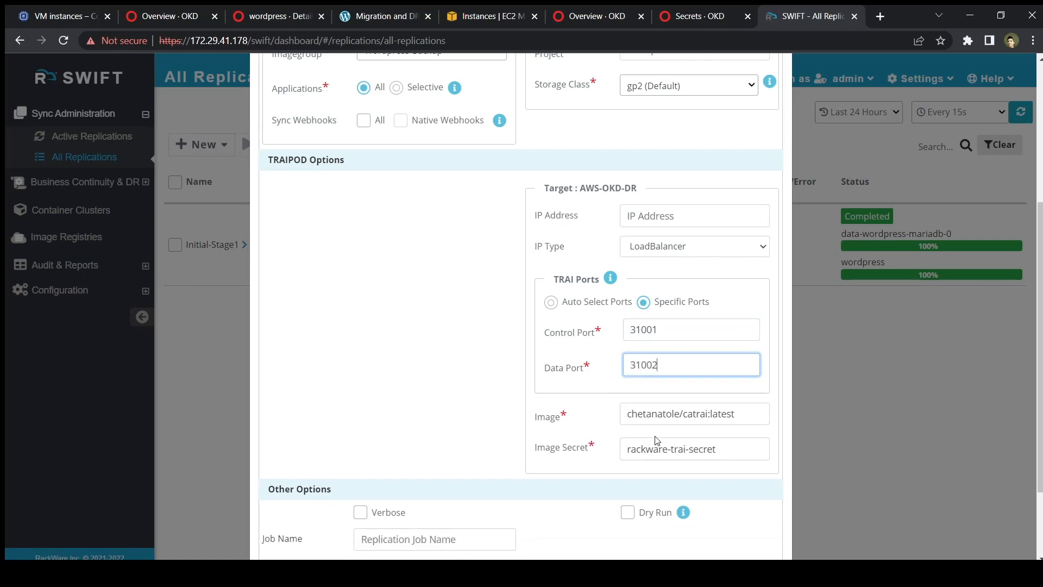
{"action": "scroll", "coordinate": [655, 440], "scroll_direction": "down", "scroll_amount": 2}
Name the job Initial-Stage2 and expand the Advanced options.
{"action": "left_click", "coordinate": [448, 431]}
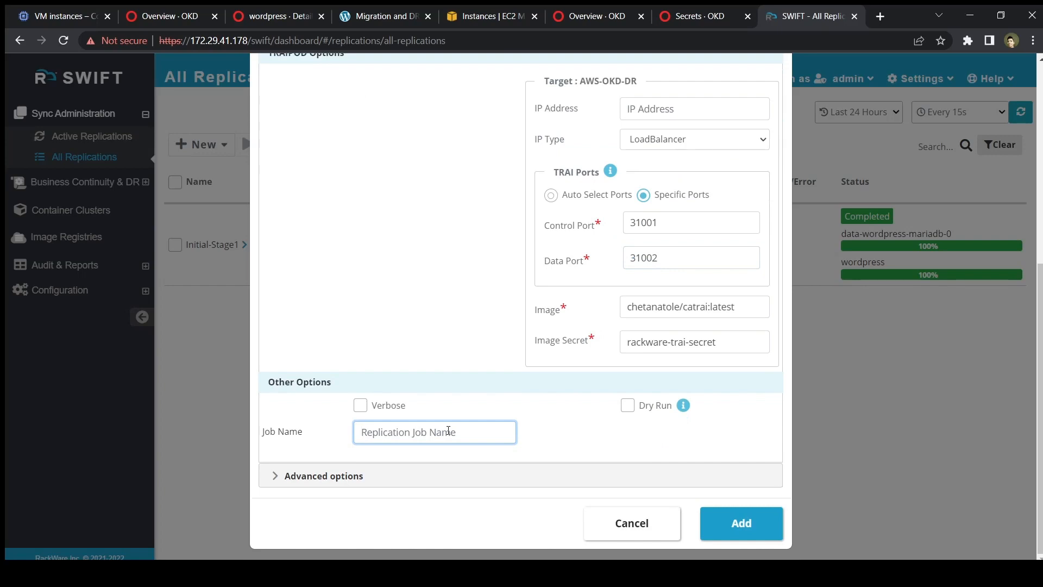
{"action": "type", "text": "Initial Stage2"}
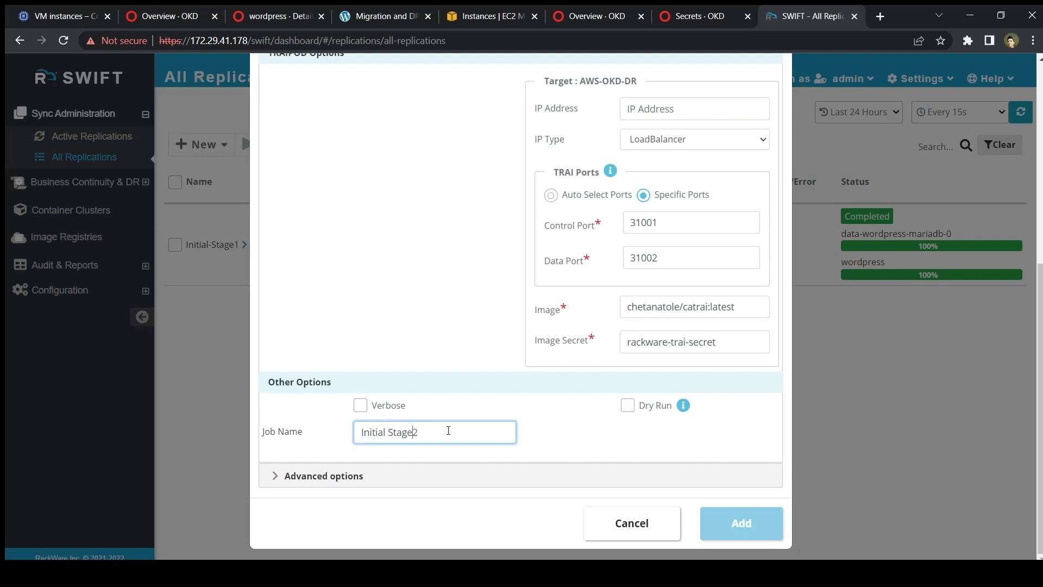
{"action": "key", "text": "BackSpace"}
{"action": "type", "text": "-"}
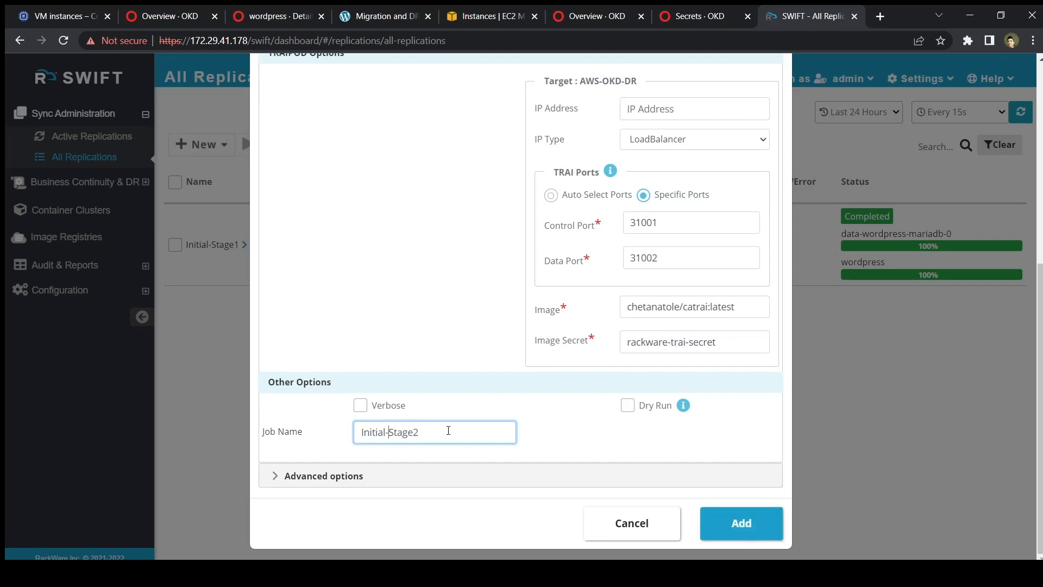
{"action": "left_click", "coordinate": [370, 476]}
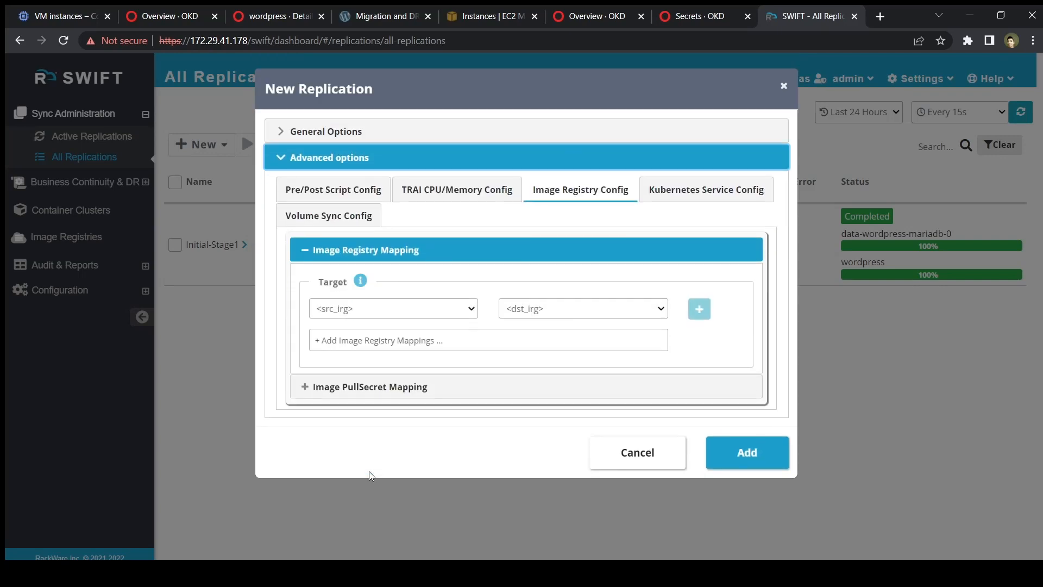
Look through Pre/Post Script, TRAI CPU/Memory, Image Registry Config and pull secret mappings, then Kubernetes Service Config.
{"action": "left_click", "coordinate": [342, 197]}
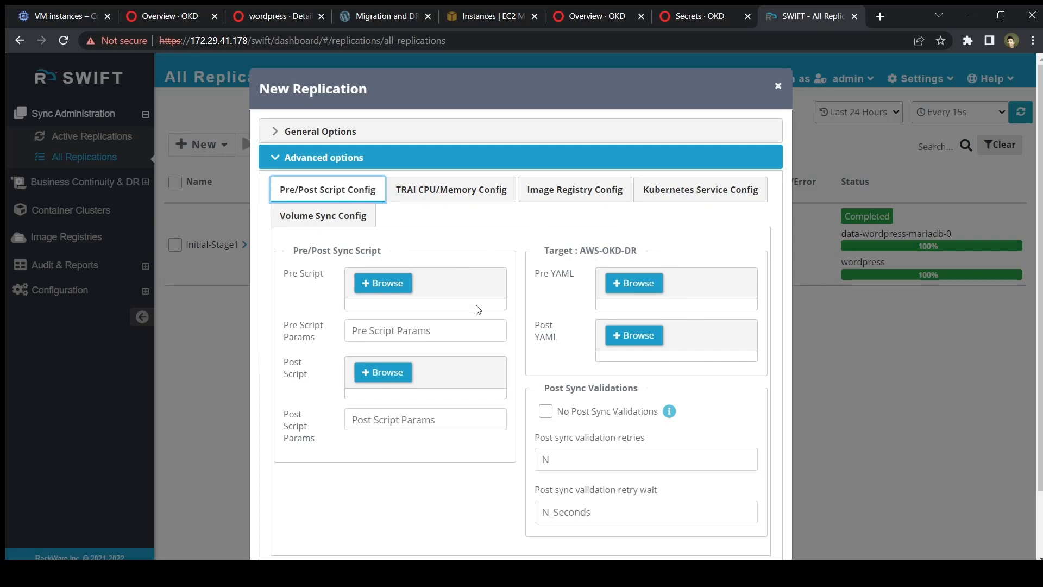
{"action": "left_click", "coordinate": [477, 187]}
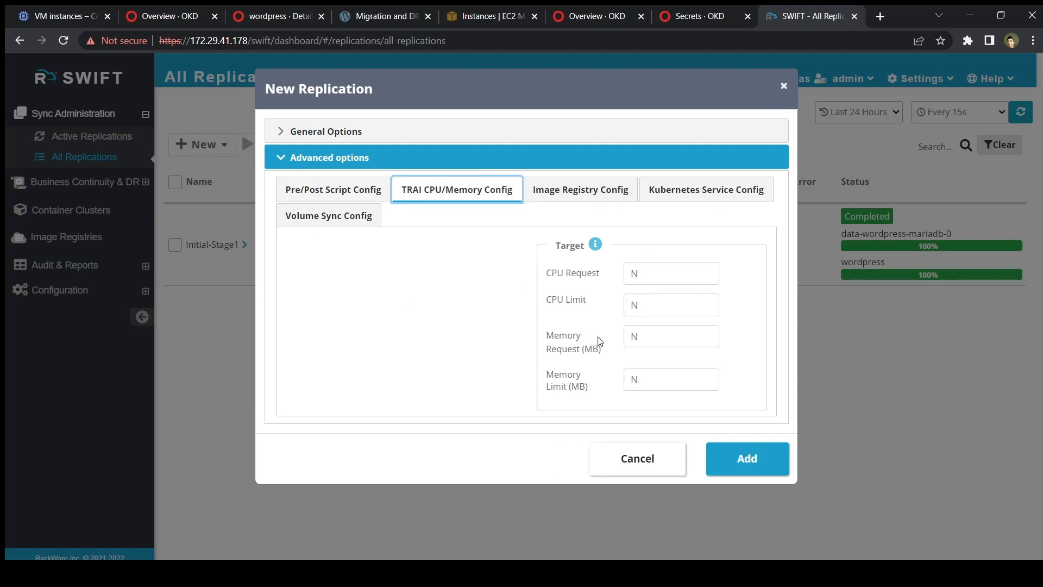
{"action": "left_click", "coordinate": [583, 192]}
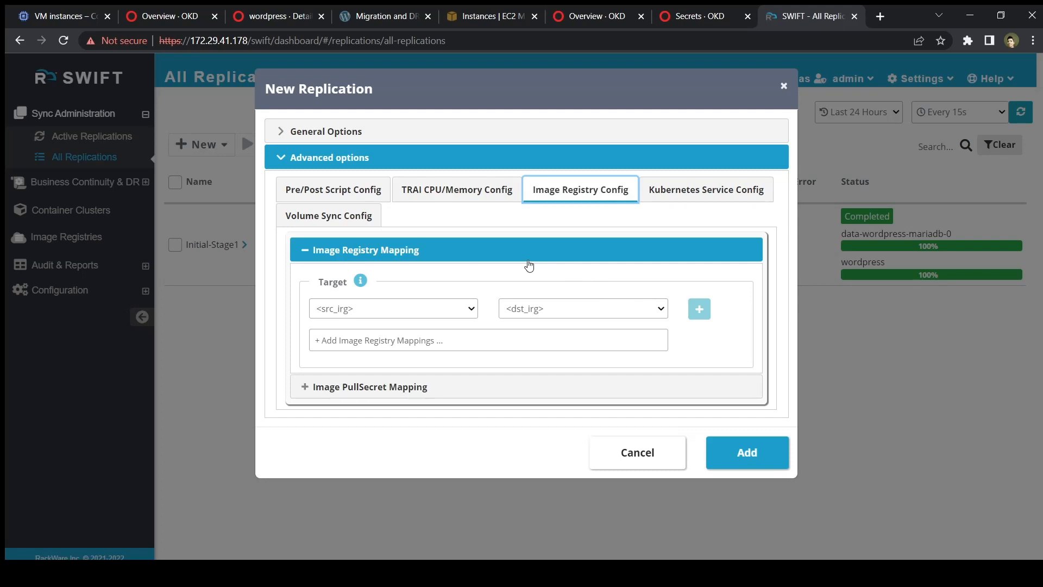
{"action": "left_click", "coordinate": [385, 387]}
{"action": "scroll", "coordinate": [513, 405], "scroll_direction": "down", "scroll_amount": 1}
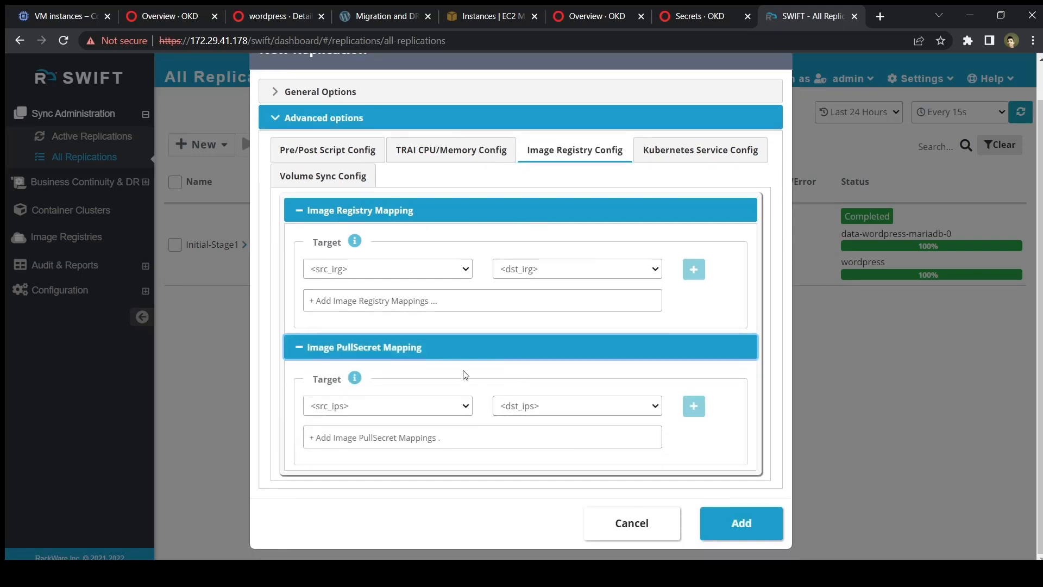
{"action": "left_click", "coordinate": [687, 158]}
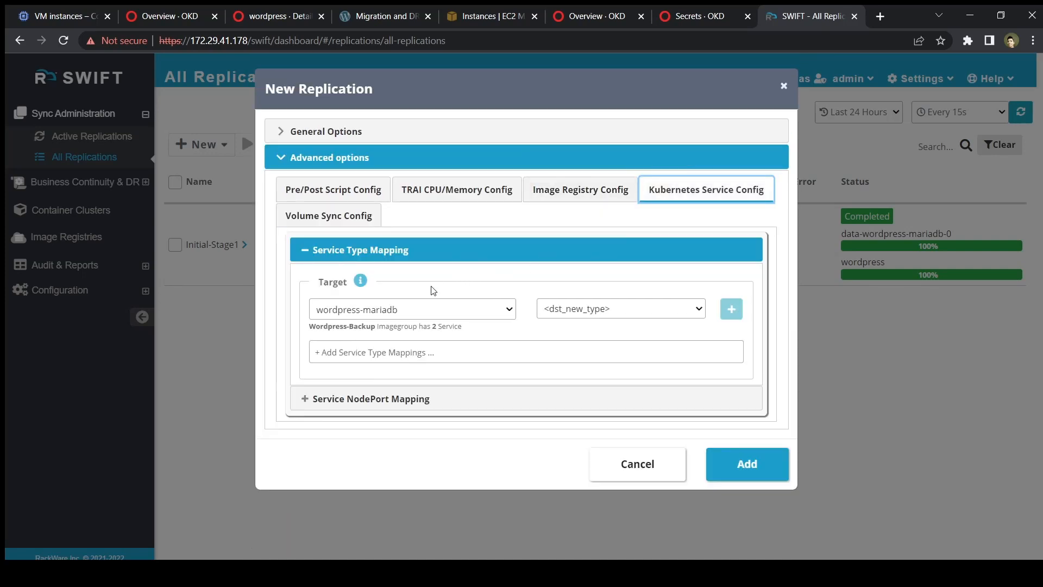
Map wordpress-mariadb to LoadBalancer and remap the wordpress service's node port 31889 to a randomized port.
{"action": "left_click", "coordinate": [604, 312]}
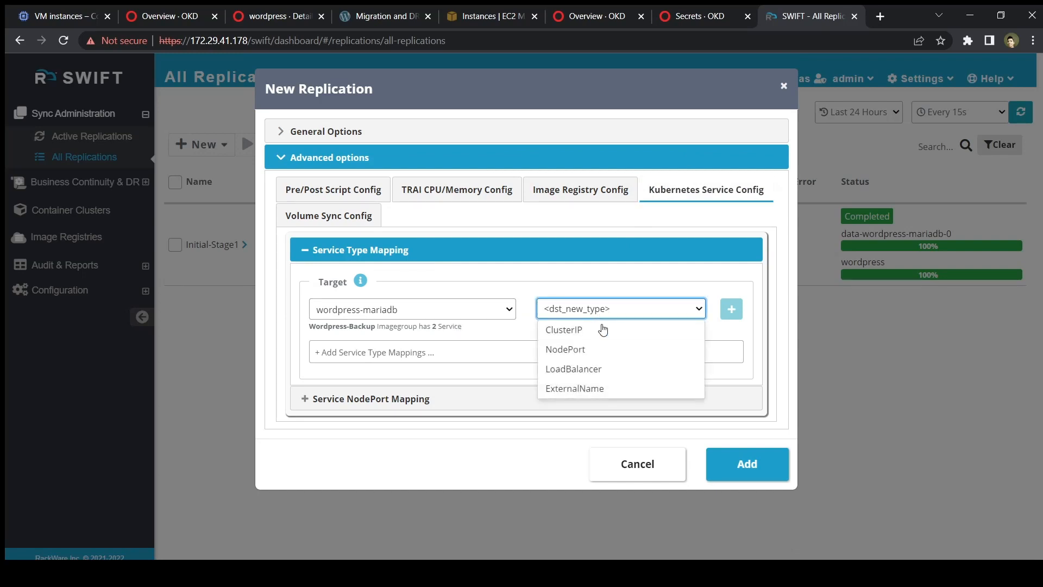
{"action": "left_click", "coordinate": [596, 370]}
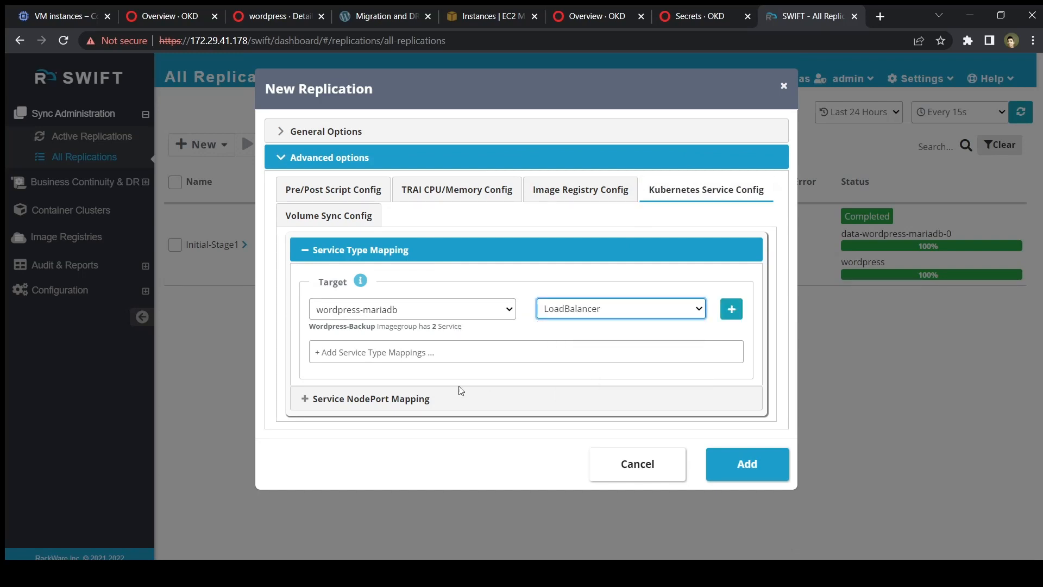
{"action": "left_click", "coordinate": [403, 405]}
{"action": "scroll", "coordinate": [451, 430], "scroll_direction": "down", "scroll_amount": 2}
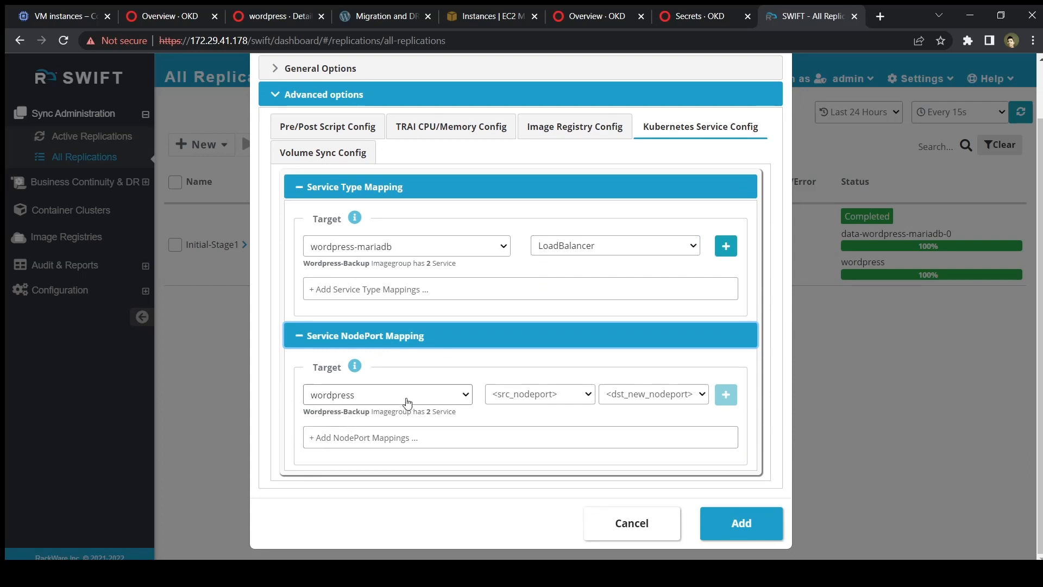
{"action": "left_click", "coordinate": [588, 398]}
{"action": "left_click", "coordinate": [588, 398]}
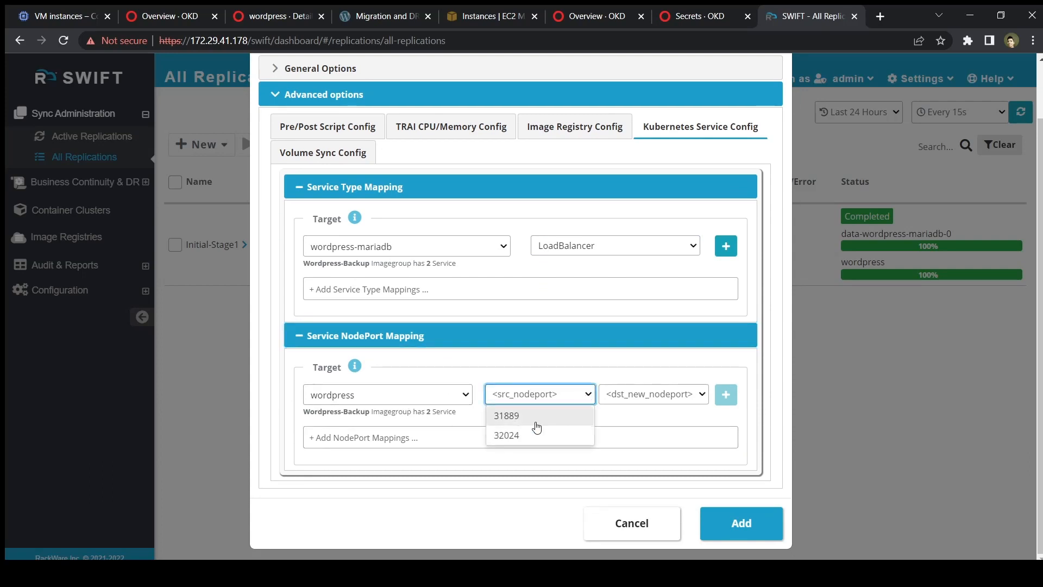
{"action": "left_click", "coordinate": [535, 416]}
{"action": "left_click", "coordinate": [683, 396]}
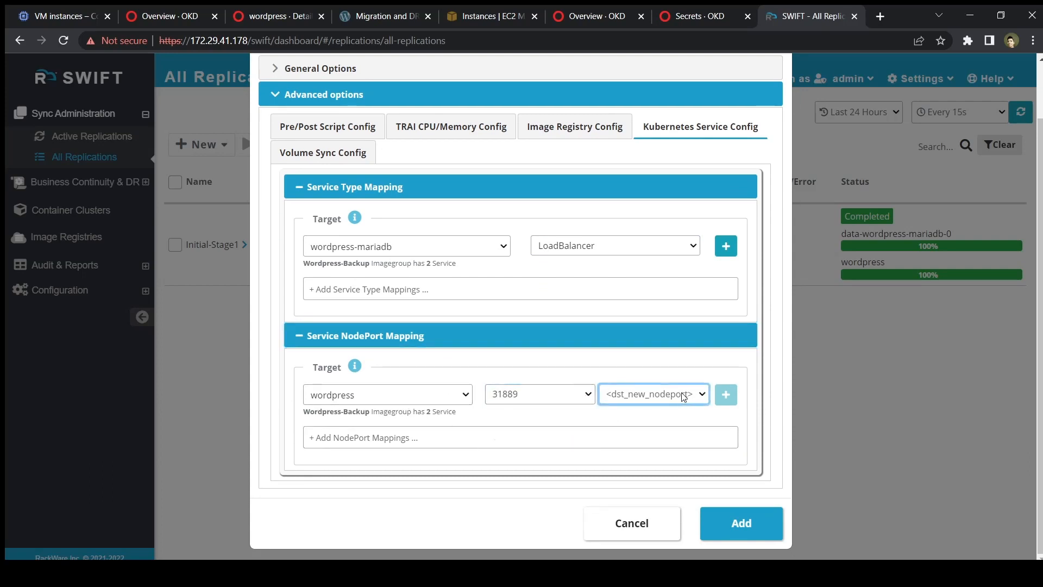
{"action": "left_click", "coordinate": [686, 394]}
{"action": "left_click", "coordinate": [663, 416]}
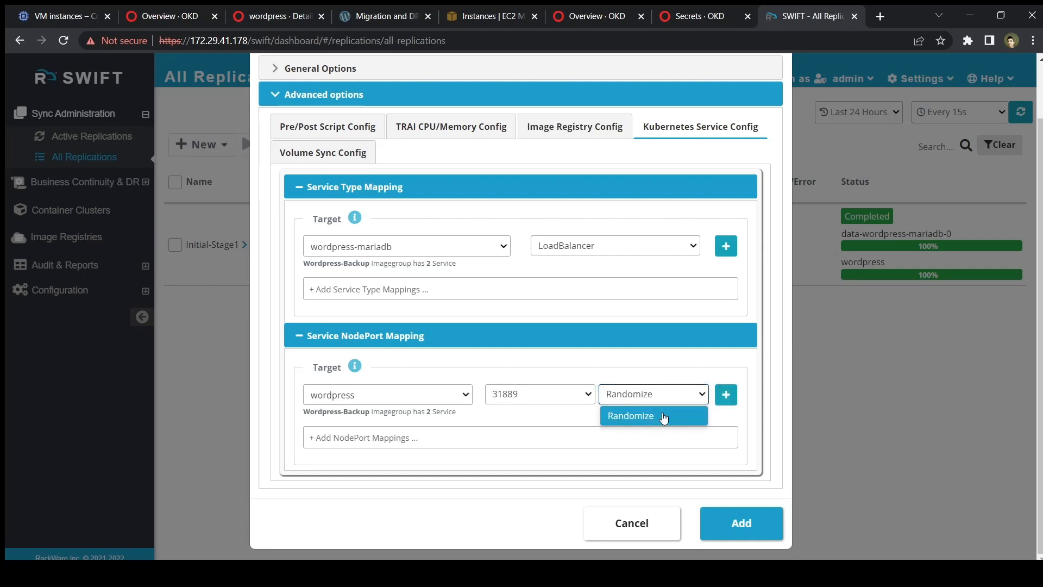
Set volume sync to exclude chosen volume specs and add the Initial-Stage2 replication.
{"action": "left_click", "coordinate": [338, 156]}
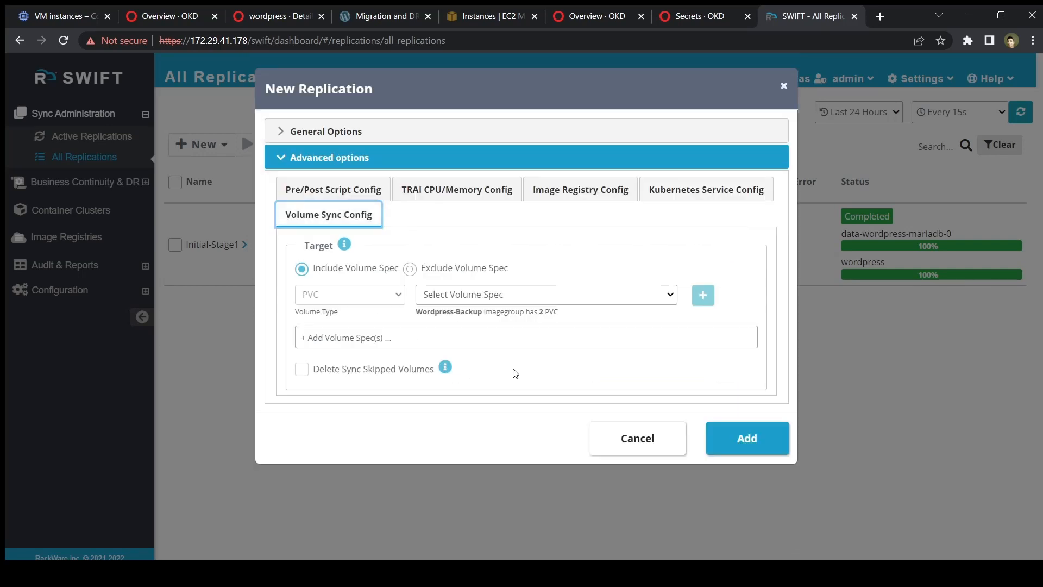
{"action": "left_click", "coordinate": [410, 270]}
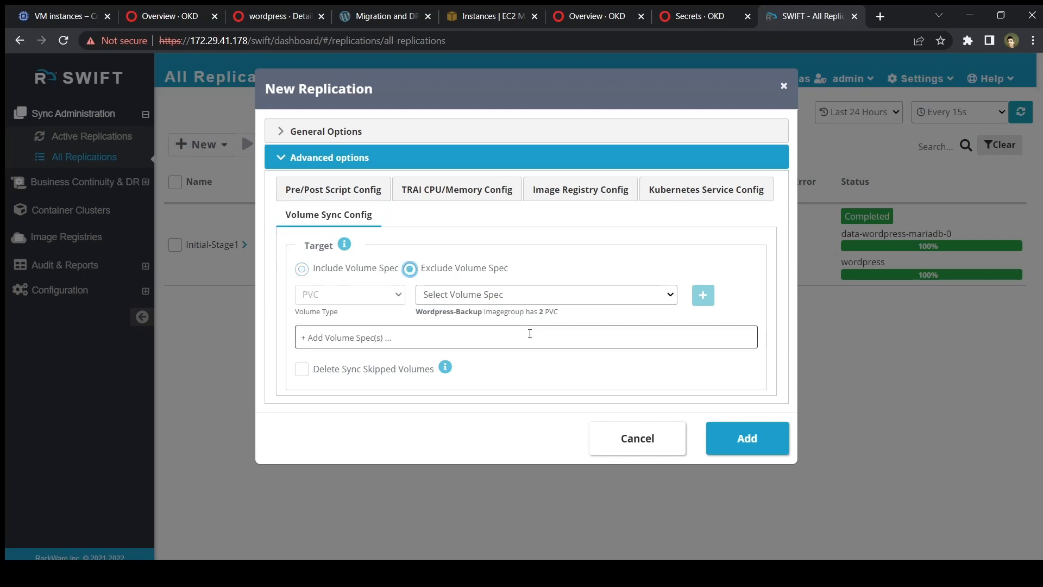
{"action": "left_click", "coordinate": [484, 135]}
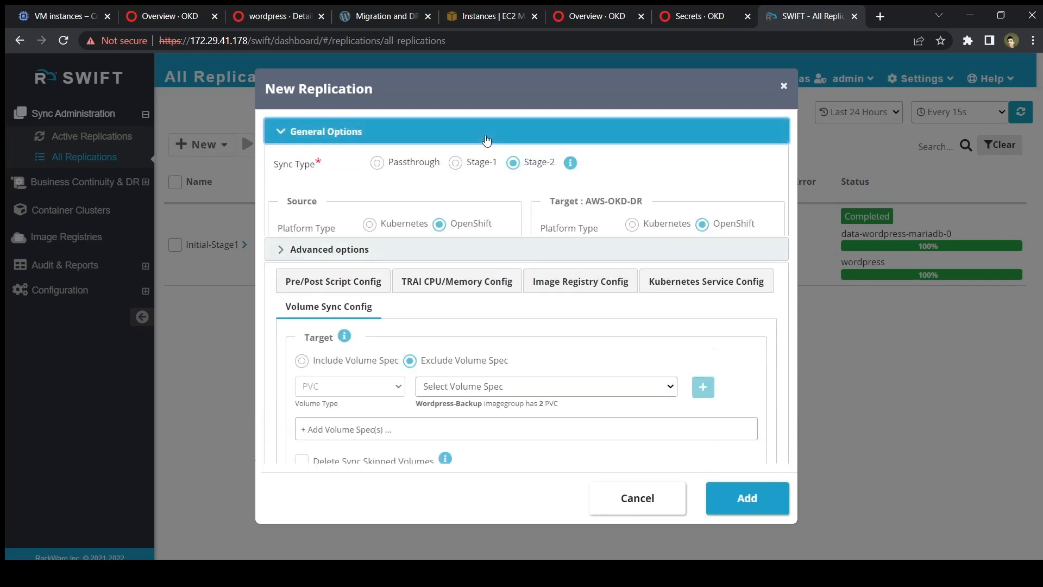
{"action": "scroll", "coordinate": [504, 380], "scroll_direction": "down", "scroll_amount": 6}
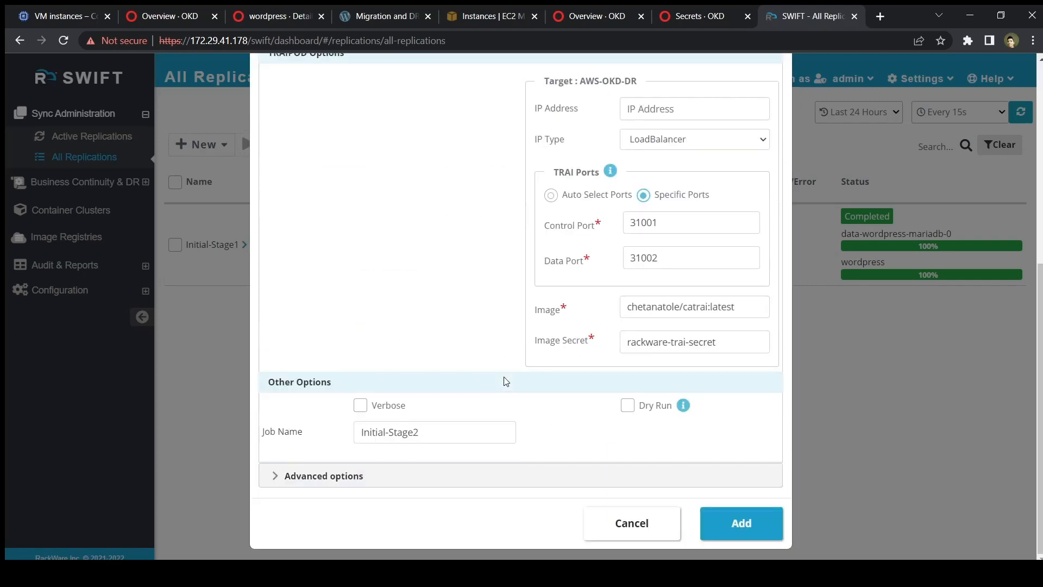
{"action": "left_click", "coordinate": [775, 532]}
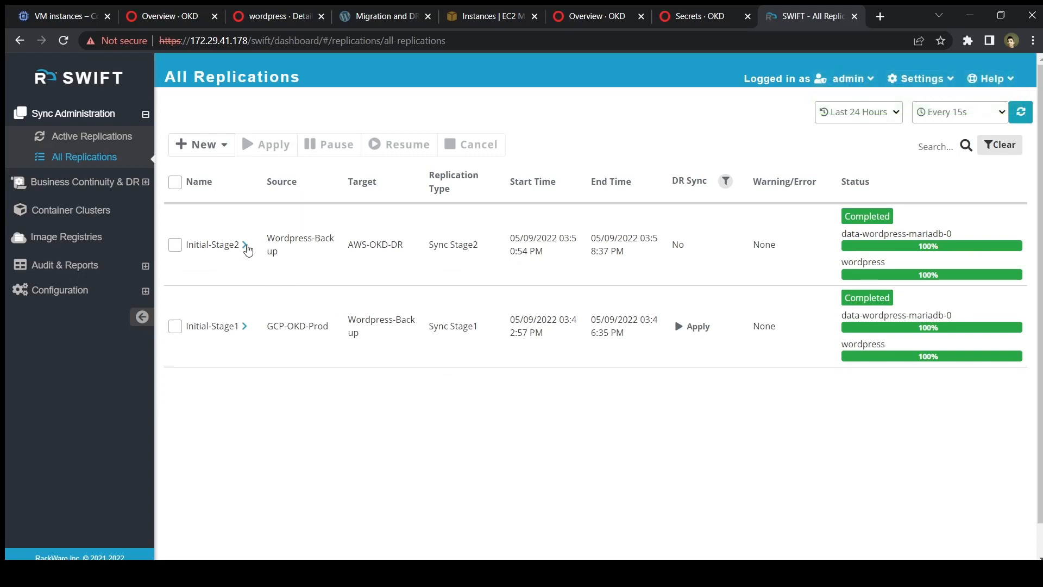
Inspect Initial-Stage2's object sync stats, data sync stats and sync progress log, then switch to the OKD overview.
{"action": "left_click", "coordinate": [246, 247]}
{"action": "left_click", "coordinate": [308, 321]}
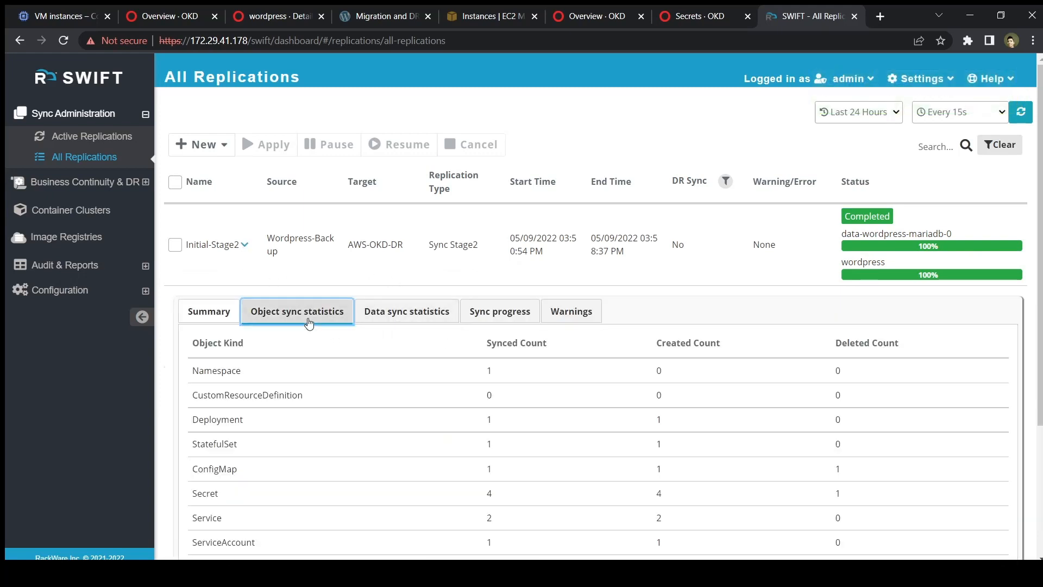
{"action": "scroll", "coordinate": [415, 444], "scroll_direction": "down", "scroll_amount": 2}
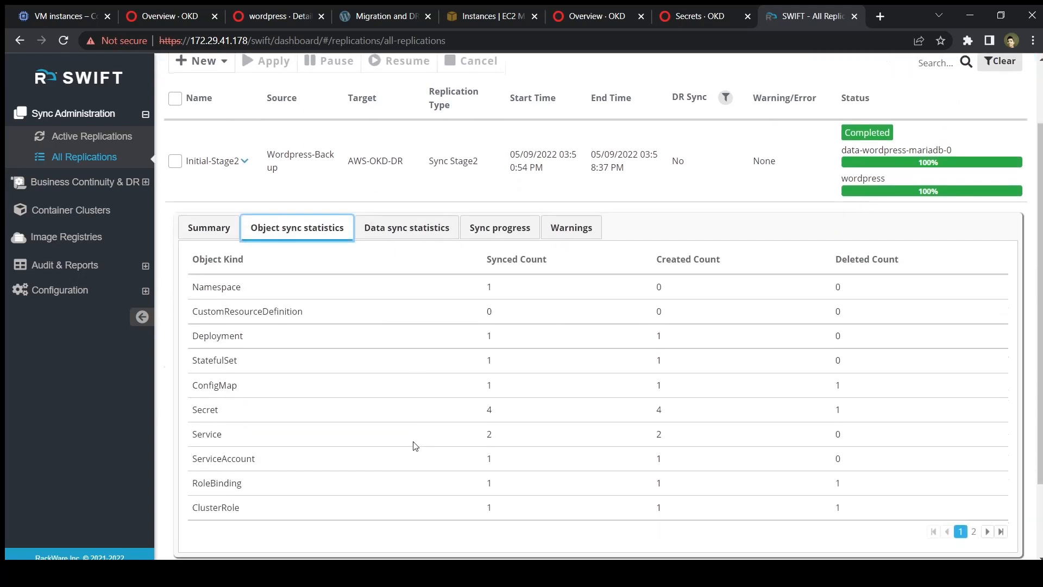
{"action": "left_click", "coordinate": [411, 233]}
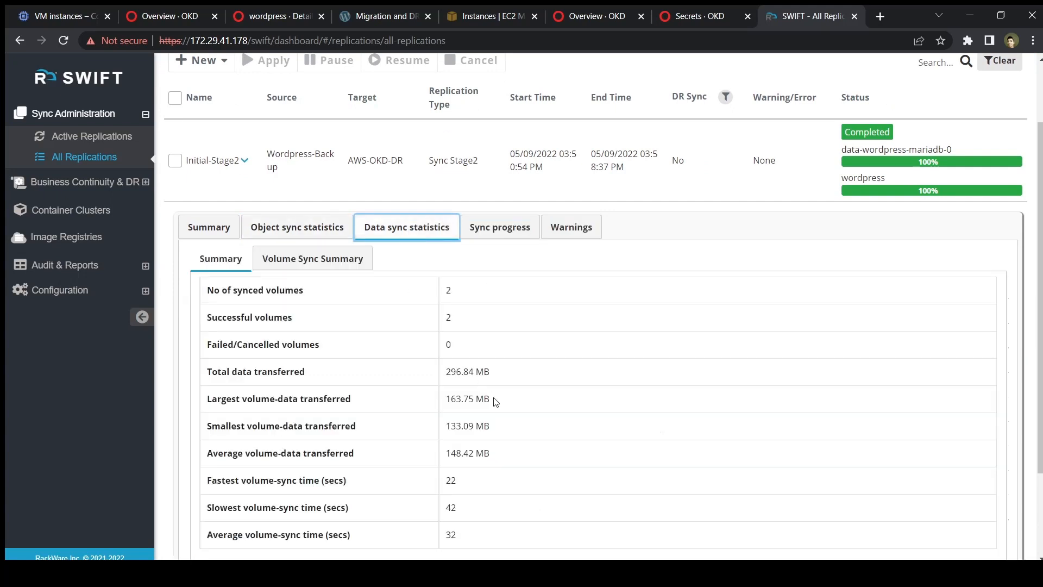
{"action": "scroll", "coordinate": [496, 401], "scroll_direction": "down", "scroll_amount": 1}
{"action": "left_click", "coordinate": [501, 202]}
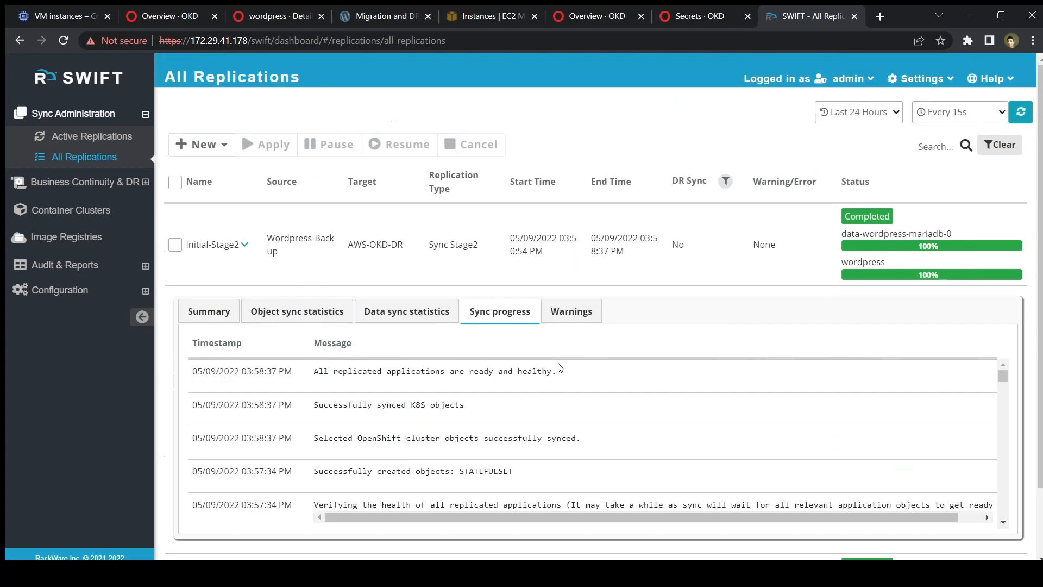
{"action": "left_click", "coordinate": [594, 7]}
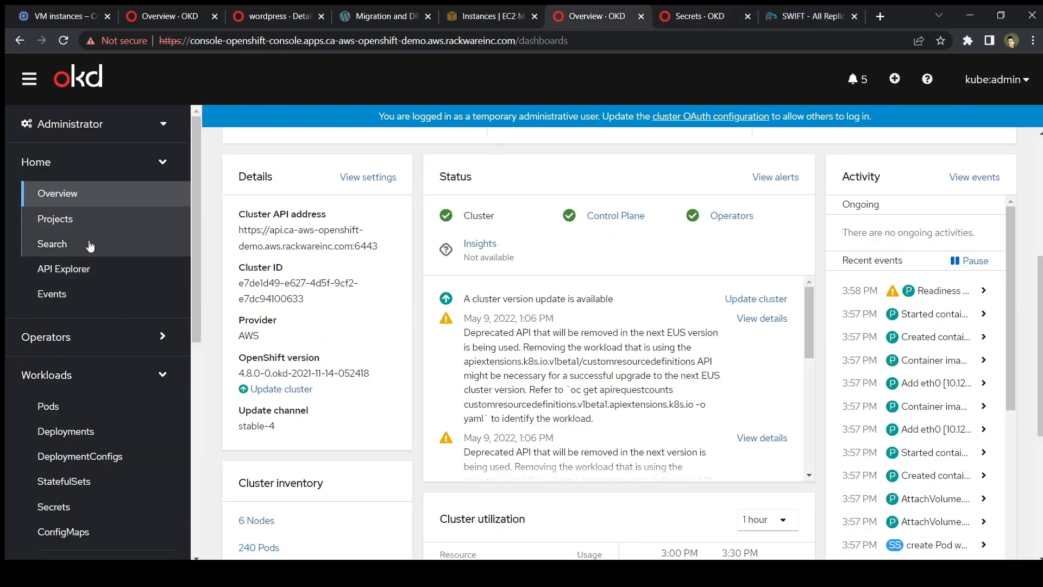
Filter projects by wordpress and open the wordpress service in that project.
{"action": "left_click", "coordinate": [87, 219]}
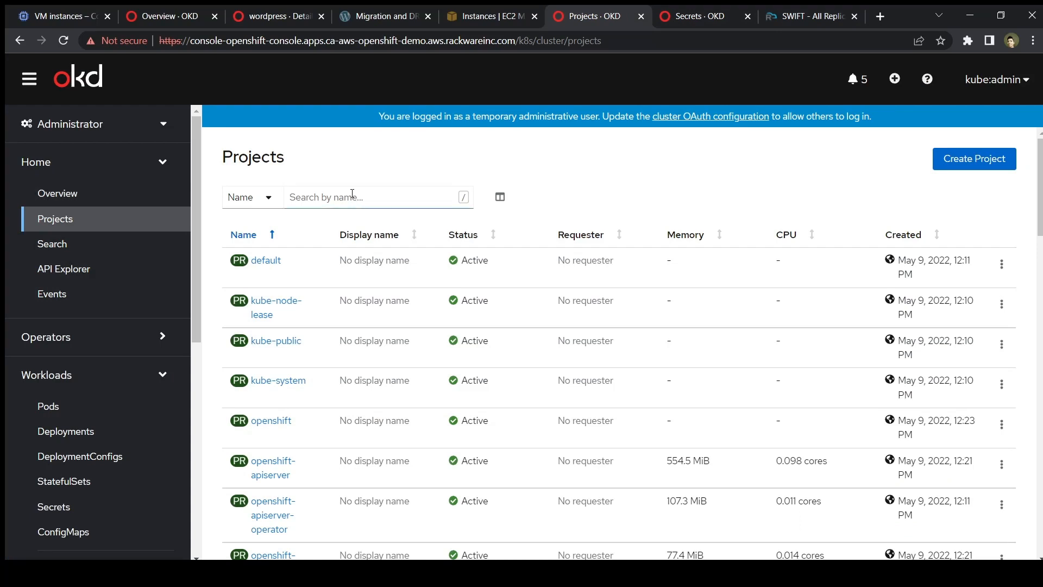
{"action": "left_click", "coordinate": [352, 194]}
{"action": "type", "text": "wordpress"}
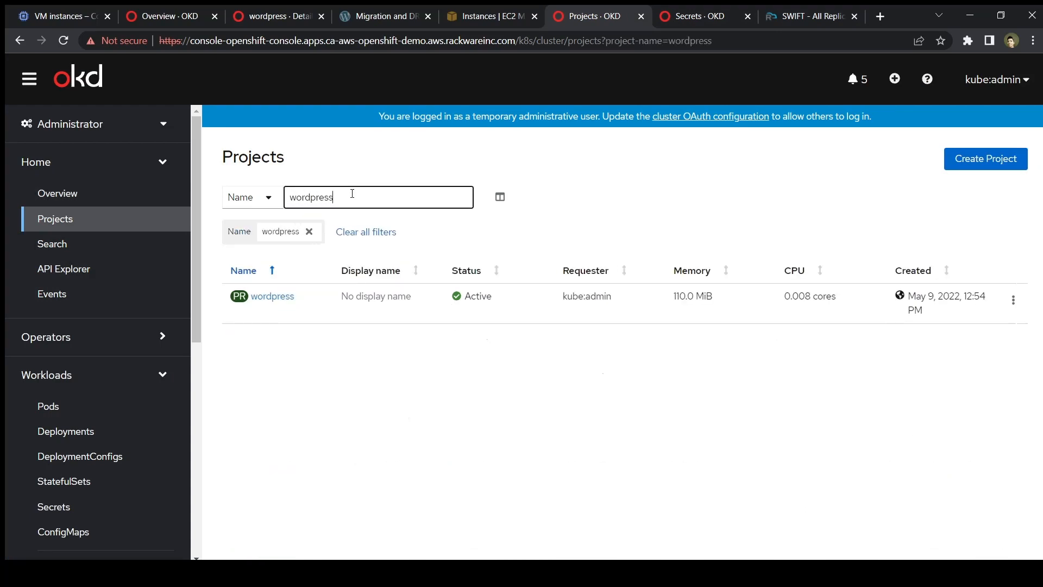
{"action": "left_click", "coordinate": [287, 296]}
{"action": "scroll", "coordinate": [287, 383], "scroll_direction": "down", "scroll_amount": 5}
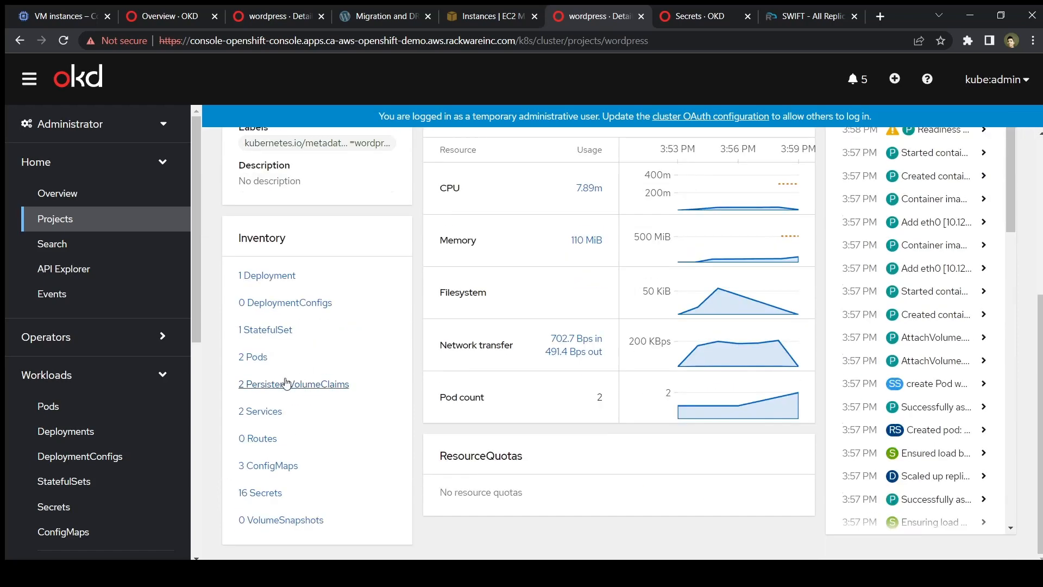
{"action": "left_click", "coordinate": [275, 412]}
{"action": "left_click", "coordinate": [265, 288]}
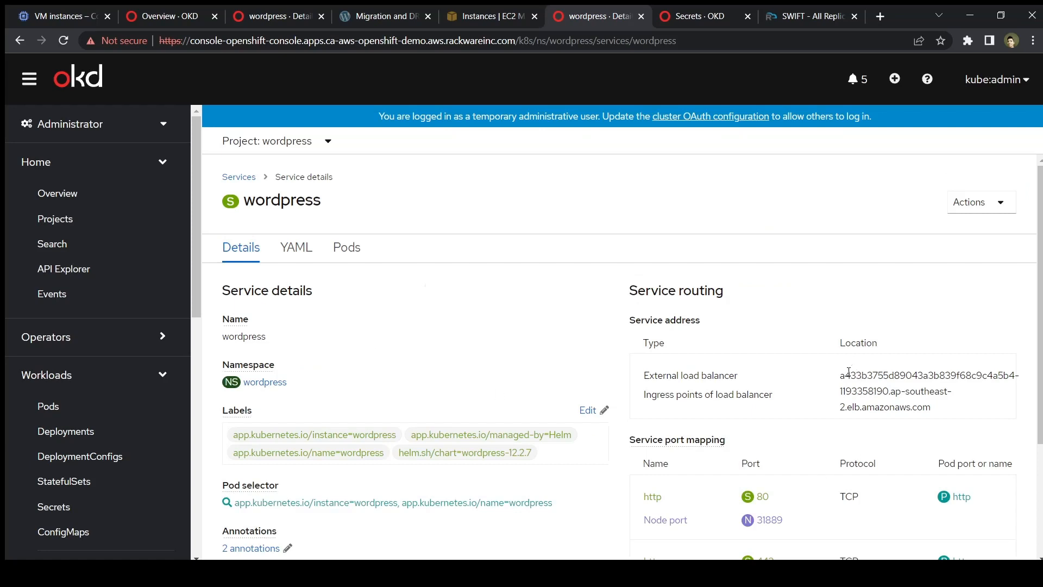
Copy the service's load balancer hostname and load it in a new browser tab.
{"action": "left_click_drag", "start_coordinate": [842, 380], "coordinate": [939, 414]}
{"action": "key", "text": "ctrl+c"}
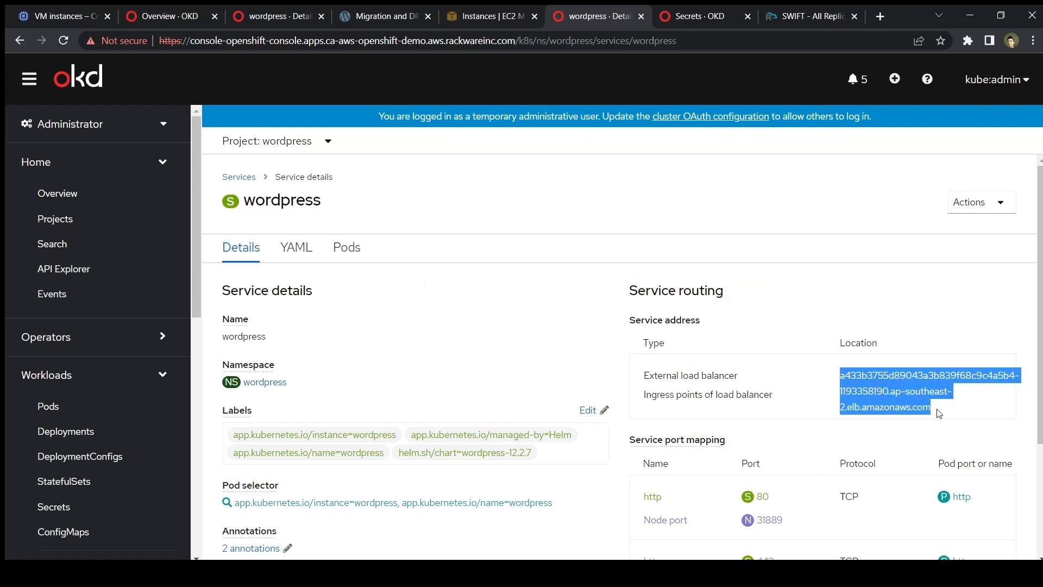
{"action": "left_click", "coordinate": [880, 17]}
{"action": "key", "text": "ctrl+v"}
{"action": "key", "text": "Return"}
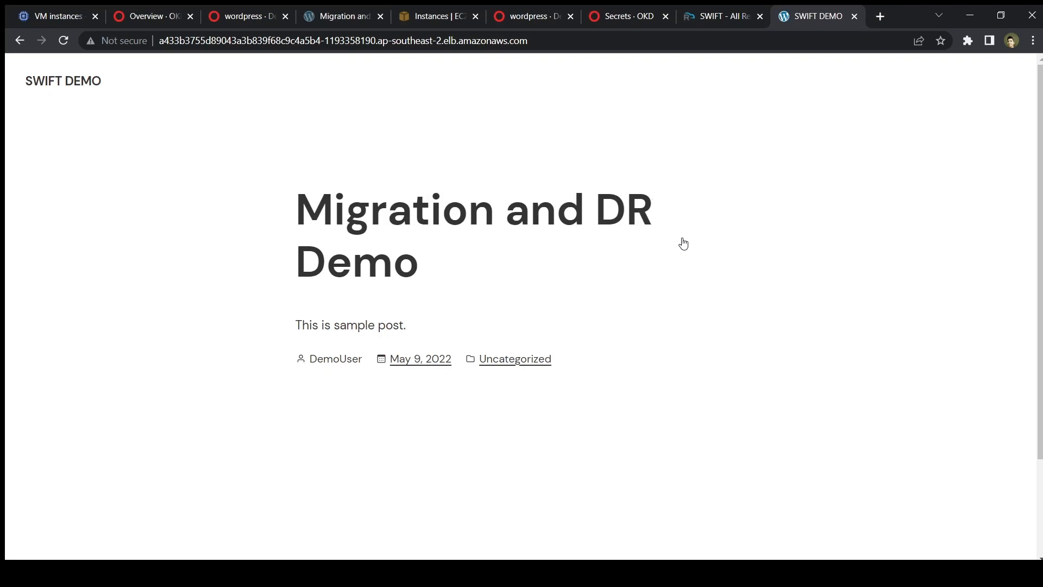
Open the Migration and DR Demo post from the DR site's home page.
{"action": "scroll", "coordinate": [693, 368], "scroll_direction": "down", "scroll_amount": 3}
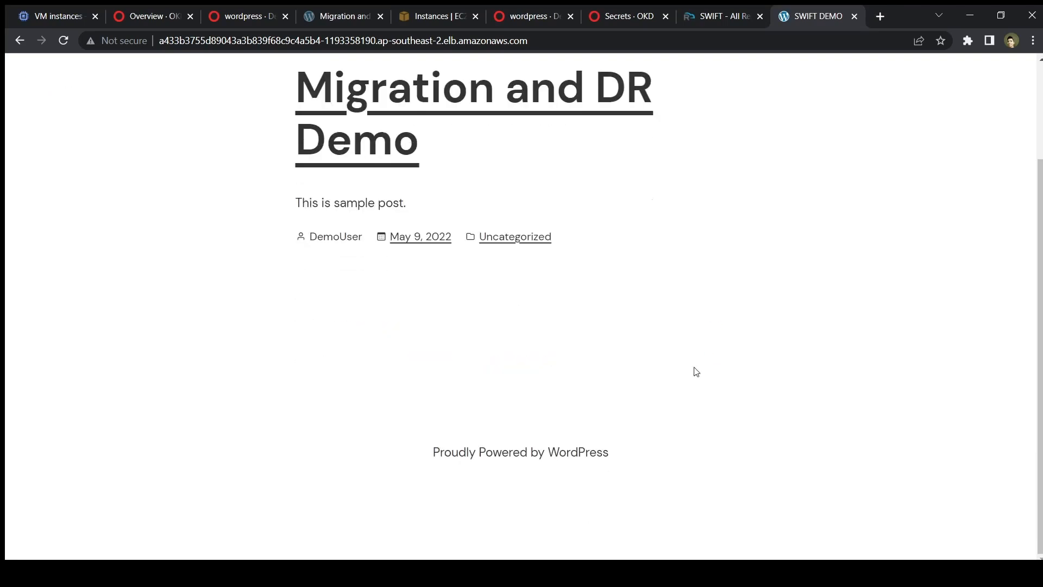
{"action": "scroll", "coordinate": [693, 368], "scroll_direction": "up", "scroll_amount": 3}
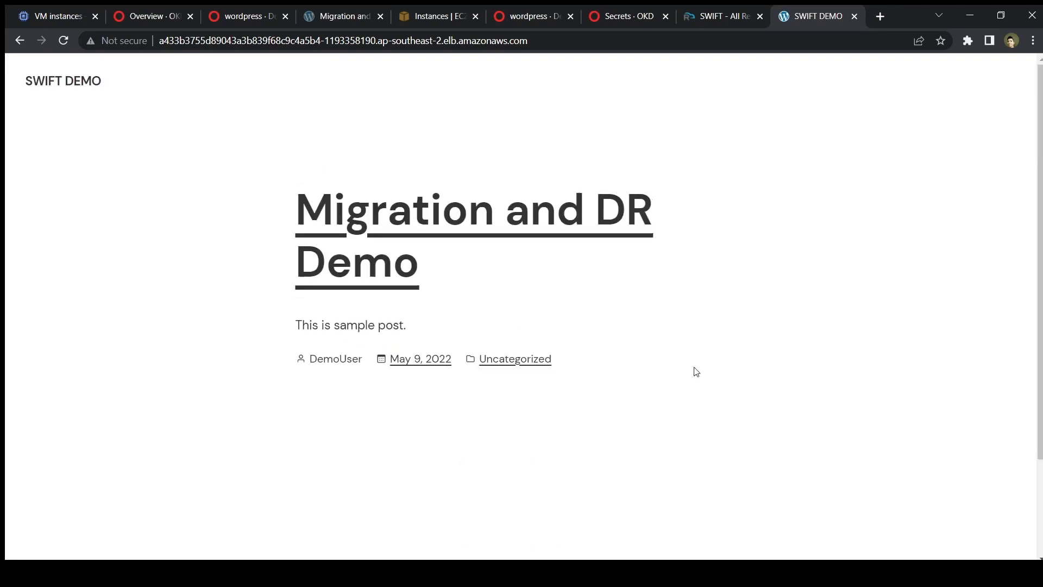
{"action": "left_click", "coordinate": [550, 224]}
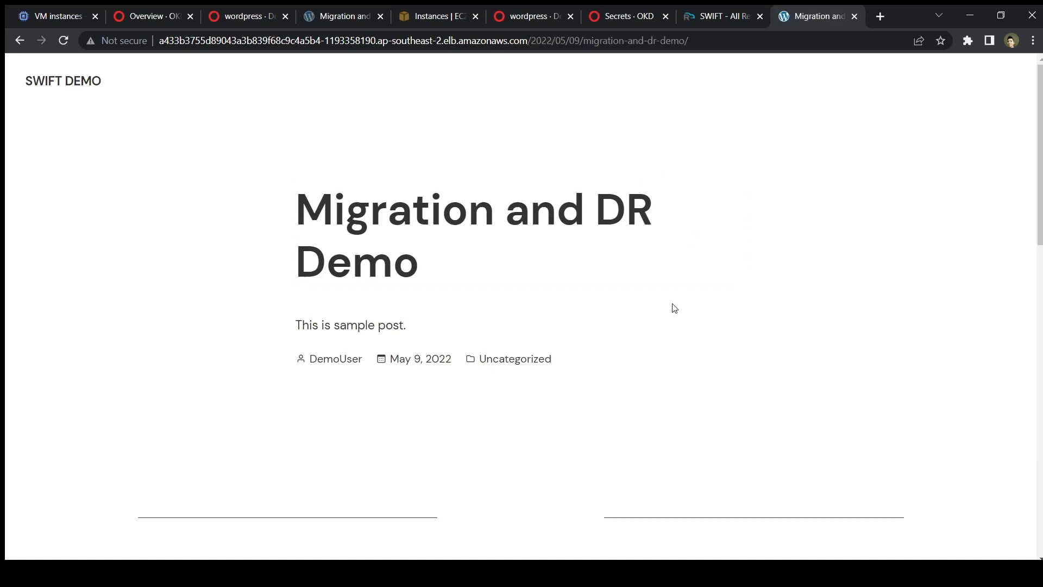
{"action": "scroll", "coordinate": [674, 306], "scroll_direction": "down", "scroll_amount": 3}
{"action": "scroll", "coordinate": [673, 306], "scroll_direction": "up", "scroll_amount": 3}
Publish a new post titled 'Delta sync' on the source WordPress site.
{"action": "left_click", "coordinate": [326, 14]}
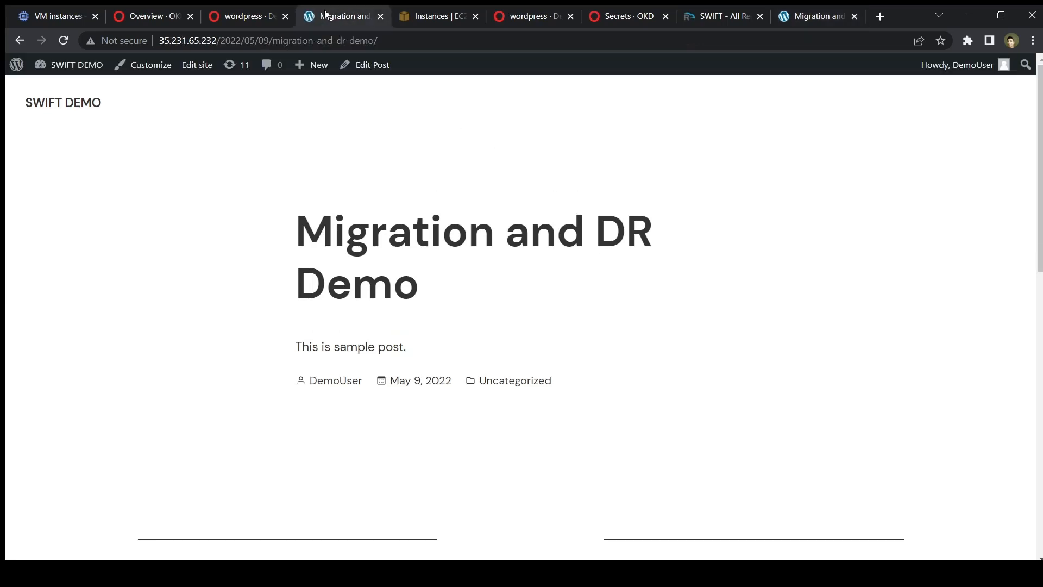
{"action": "left_click", "coordinate": [316, 67]}
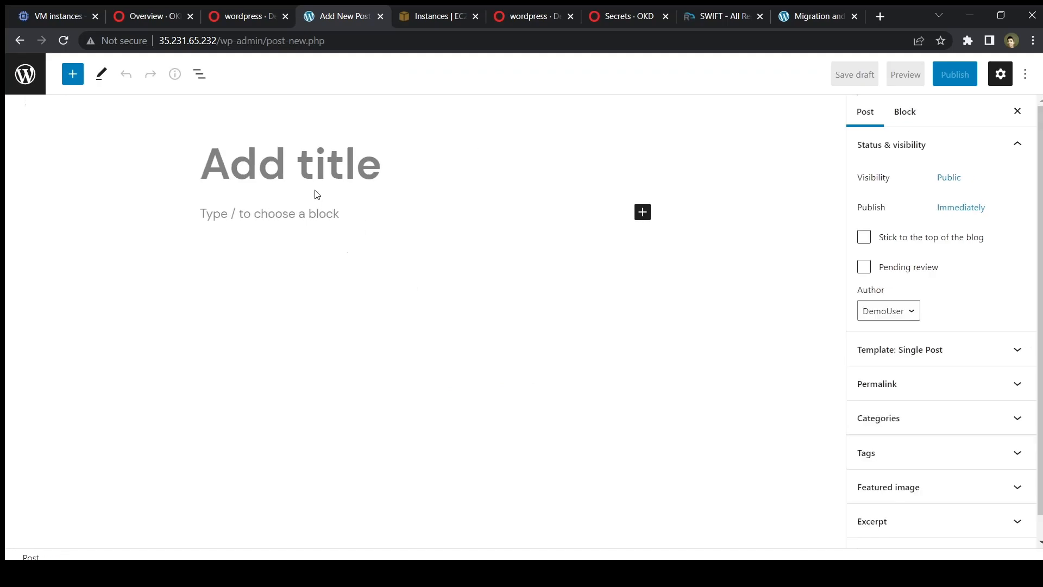
{"action": "type", "text": "Delta"}
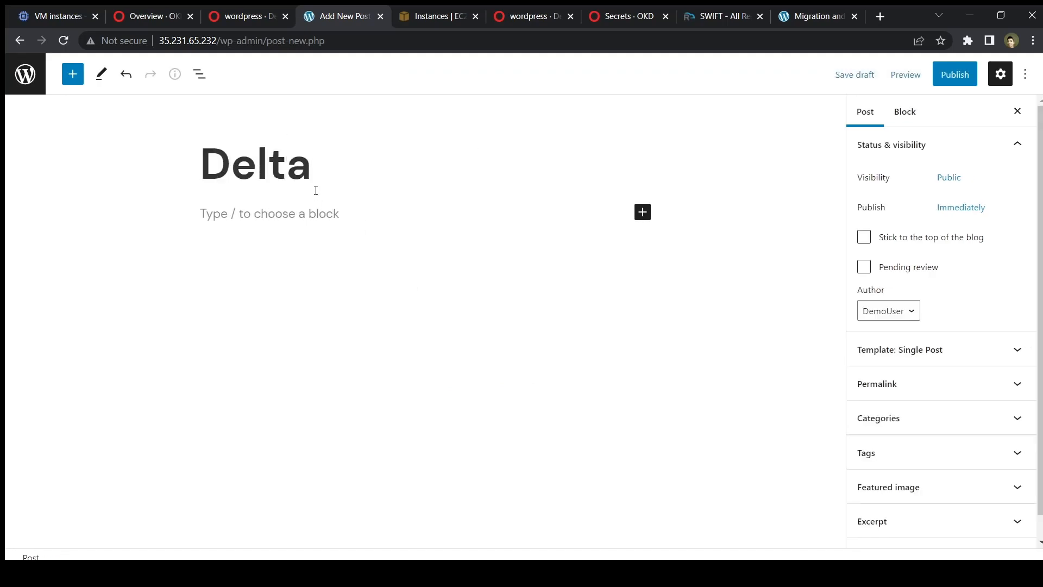
{"action": "type", "text": " sync"}
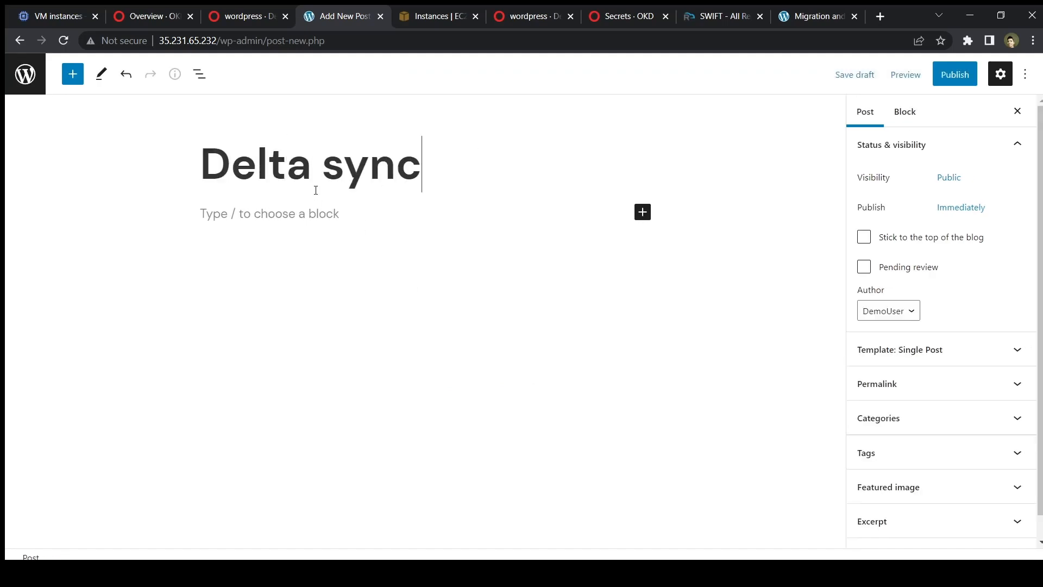
{"action": "left_click", "coordinate": [944, 74]}
{"action": "left_click", "coordinate": [941, 72]}
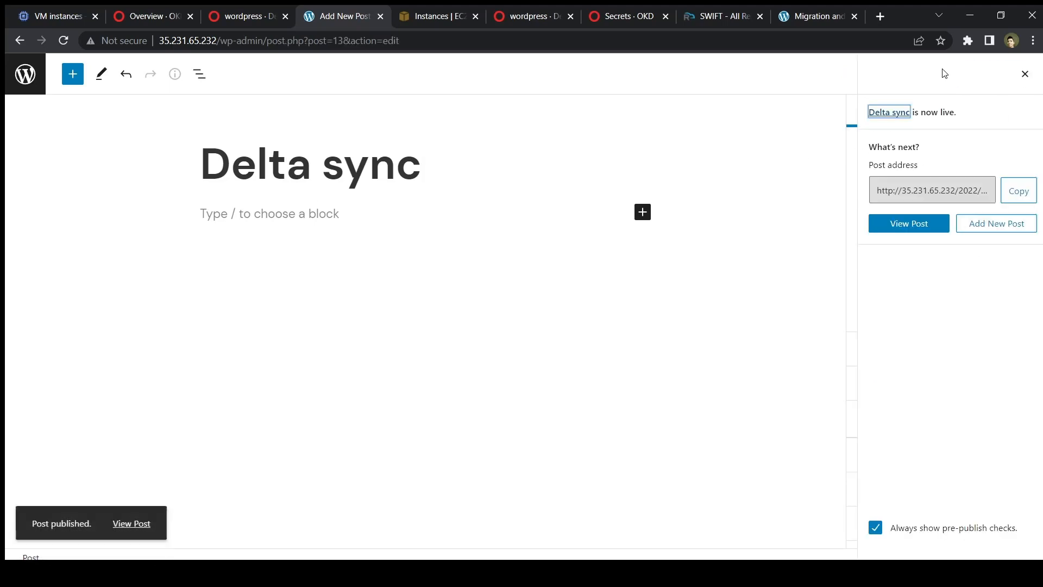
View the Delta sync post, then check the home page lists it above Migration and DR Demo.
{"action": "left_click", "coordinate": [139, 522]}
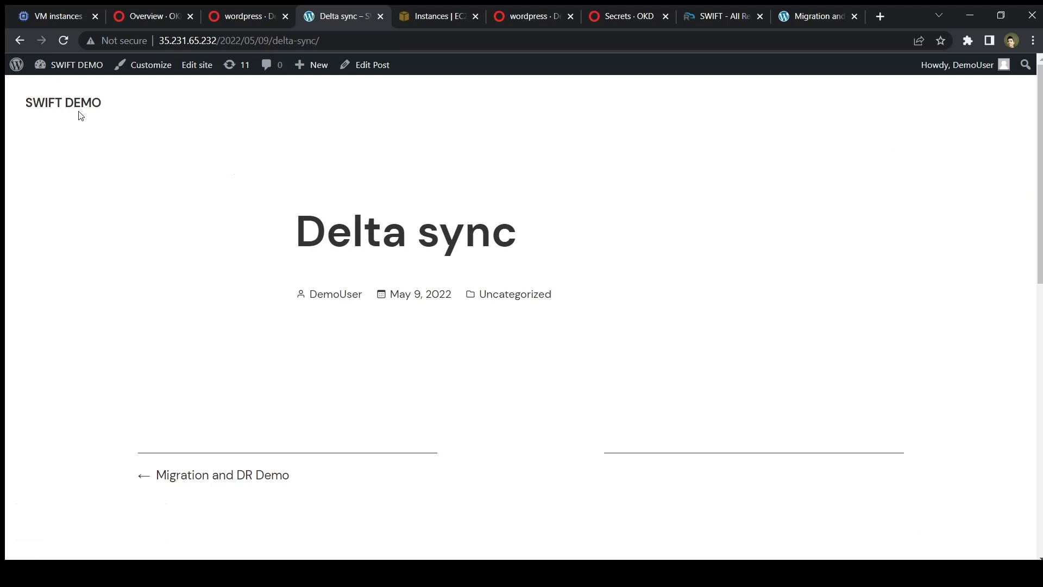
{"action": "left_click", "coordinate": [77, 111]}
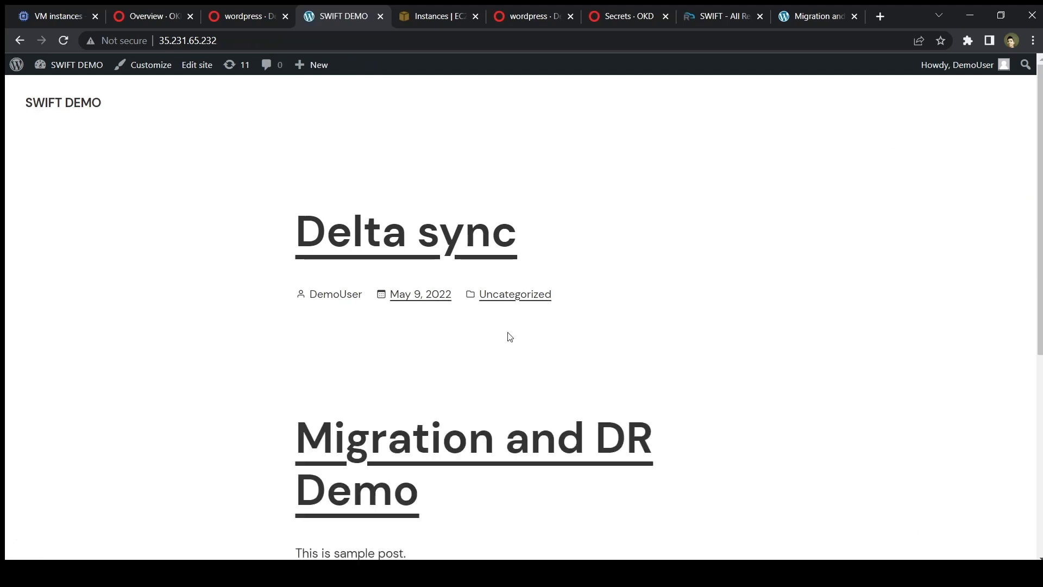
{"action": "scroll", "coordinate": [508, 337], "scroll_direction": "down", "scroll_amount": 3}
{"action": "scroll", "coordinate": [509, 336], "scroll_direction": "up", "scroll_amount": 3}
In SWIFT DR Policies, choose to apply Thirty-Minutes-Policy to application replication.
{"action": "left_click", "coordinate": [713, 18]}
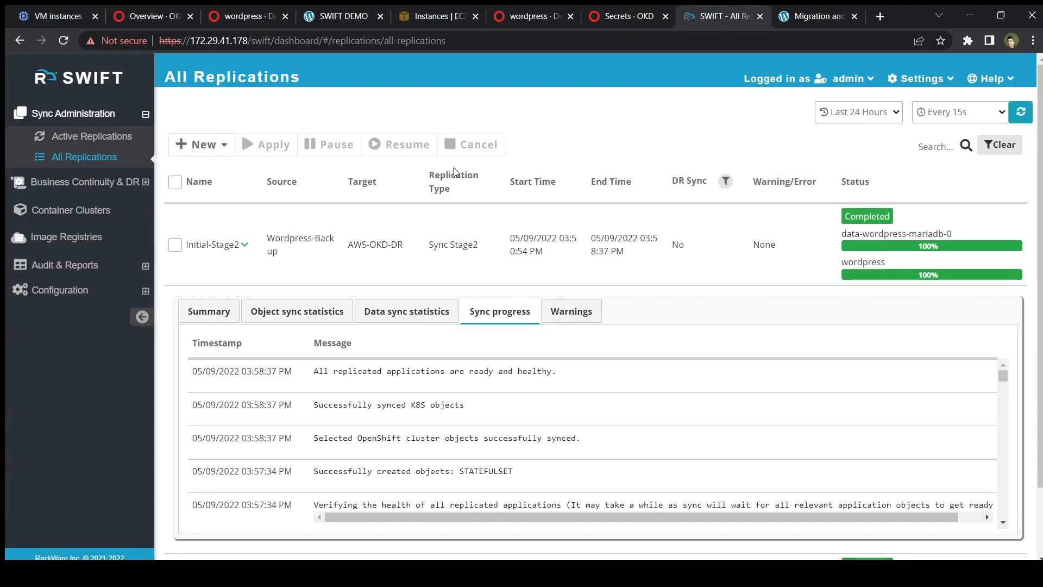
{"action": "left_click", "coordinate": [84, 182]}
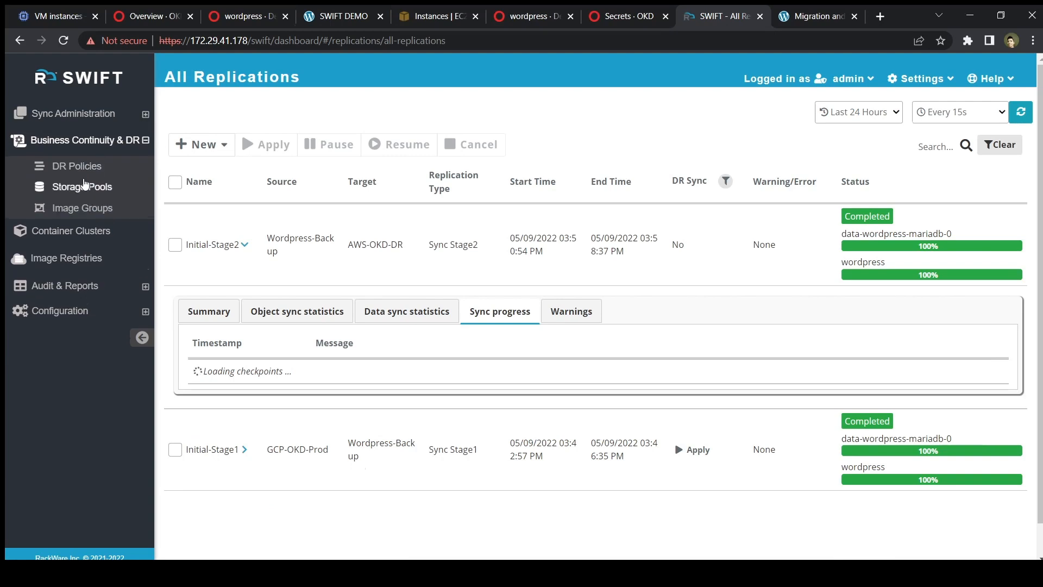
{"action": "left_click", "coordinate": [79, 166]}
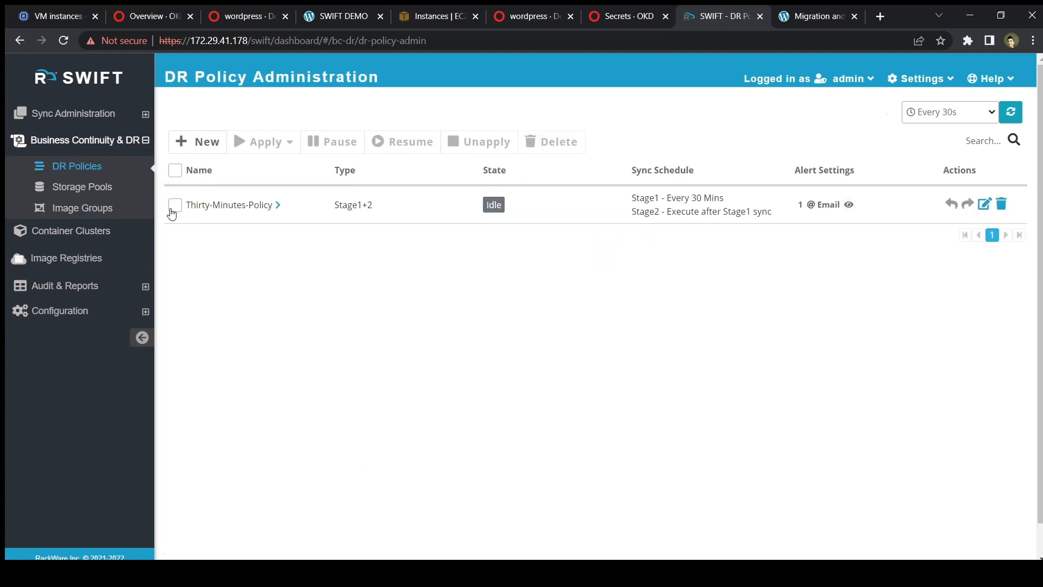
{"action": "left_click", "coordinate": [174, 206]}
{"action": "left_click", "coordinate": [262, 144]}
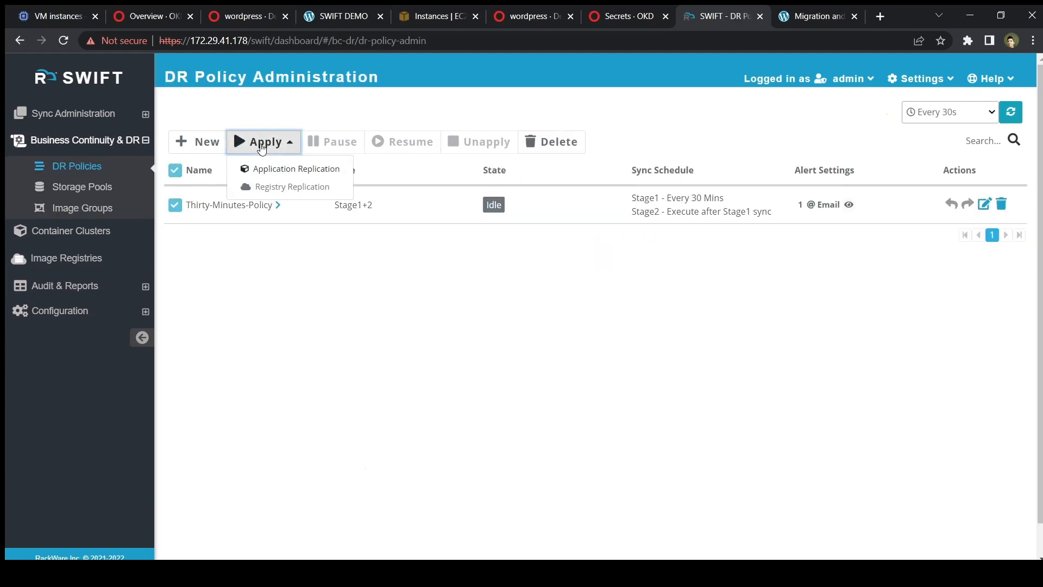
{"action": "left_click", "coordinate": [265, 168]}
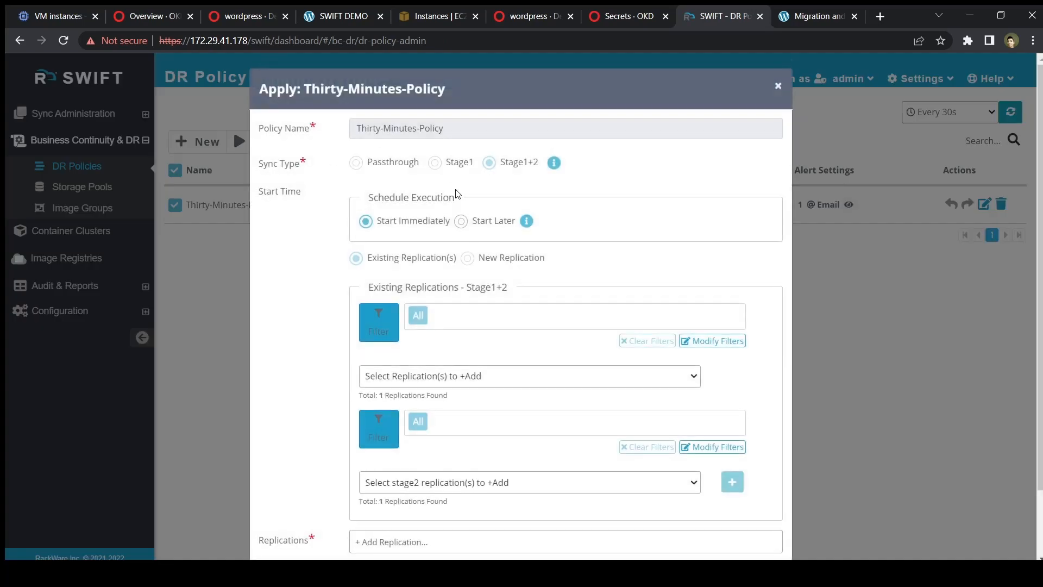
Set the policy to start immediately and add the Initial-Stage1 / Initial-Stage2 replication pair.
{"action": "left_click", "coordinate": [366, 222]}
{"action": "left_click", "coordinate": [530, 384]}
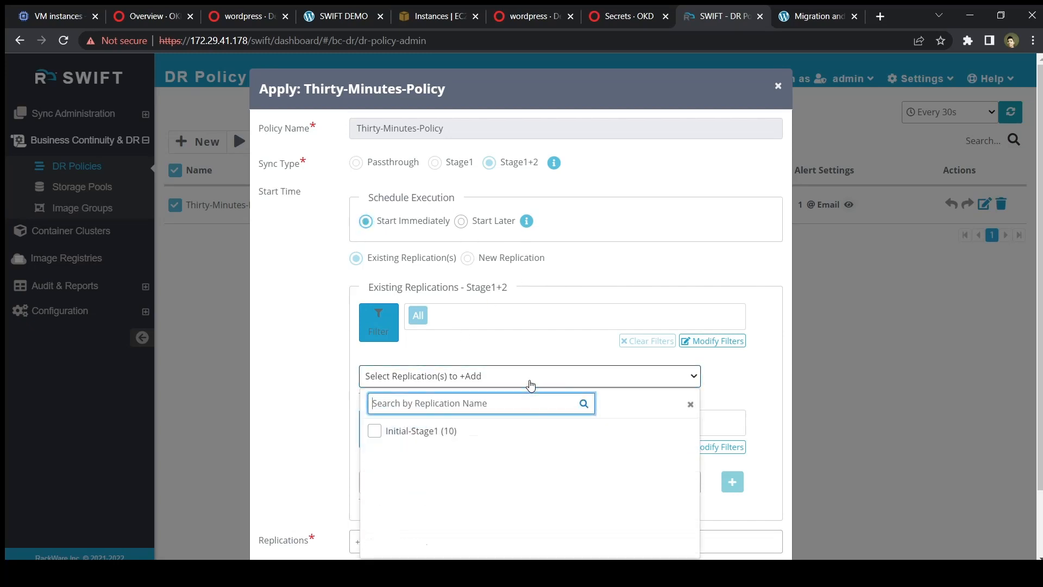
{"action": "left_click", "coordinate": [428, 439]}
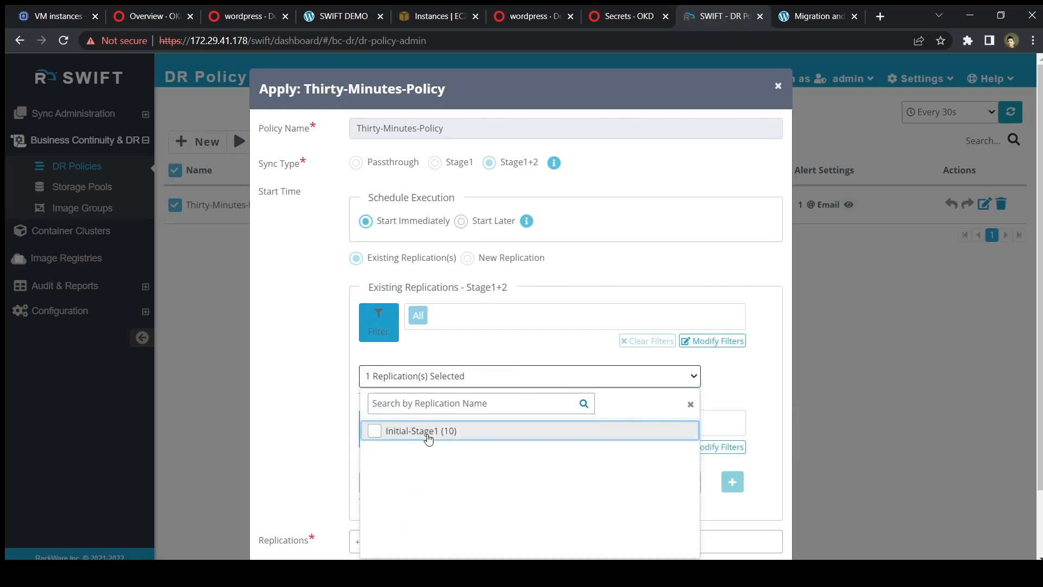
{"action": "left_click", "coordinate": [750, 378]}
{"action": "scroll", "coordinate": [751, 378], "scroll_direction": "down", "scroll_amount": 2}
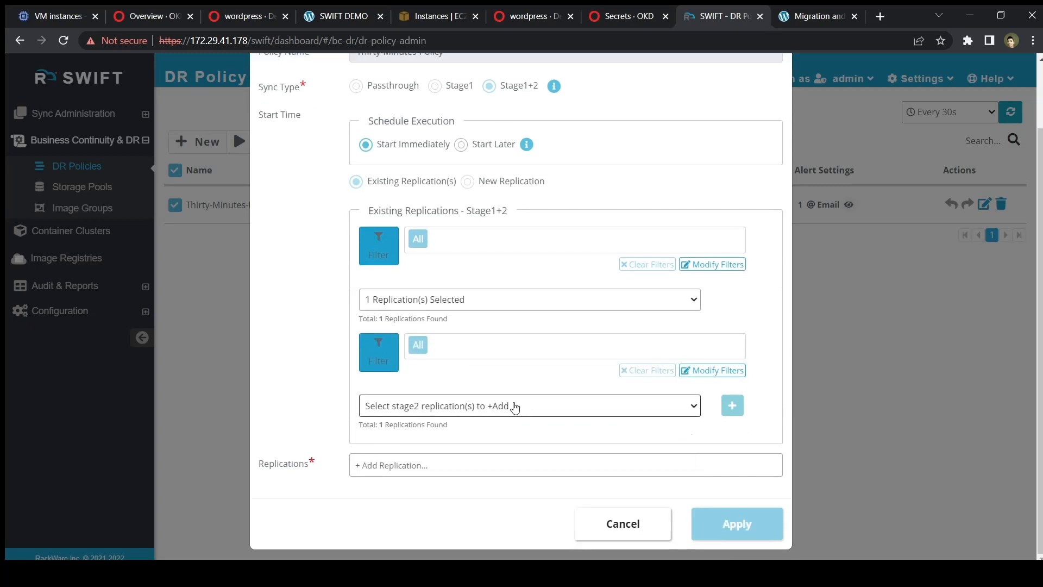
{"action": "left_click", "coordinate": [458, 412]}
{"action": "left_click", "coordinate": [454, 271]}
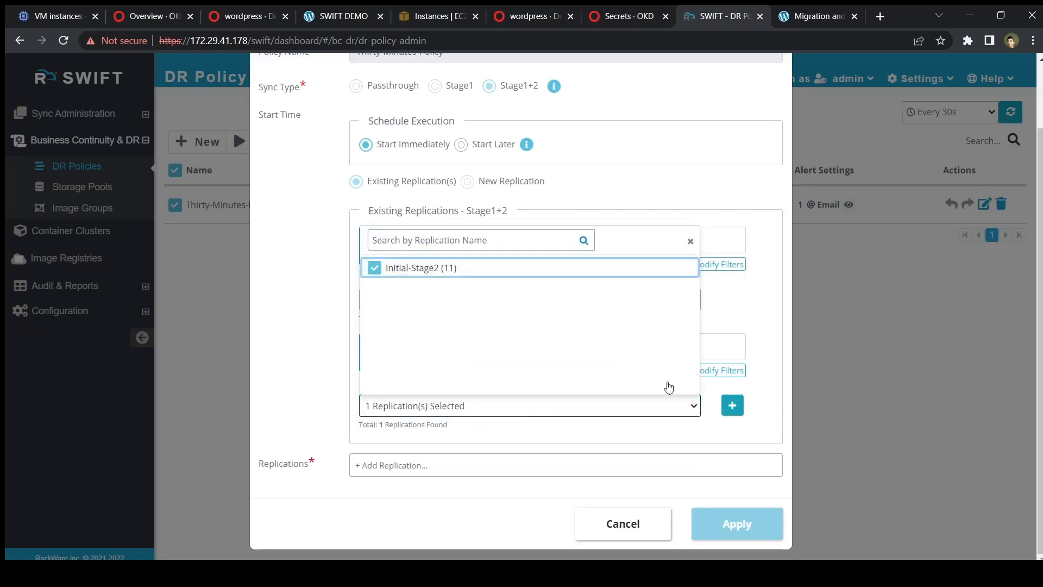
{"action": "left_click", "coordinate": [732, 405]}
Add the Initial-Stage1/Initial-Stage2 fallback source with zone us-east1-b, then apply the policy.
{"action": "scroll", "coordinate": [733, 405], "scroll_direction": "down", "scroll_amount": 2}
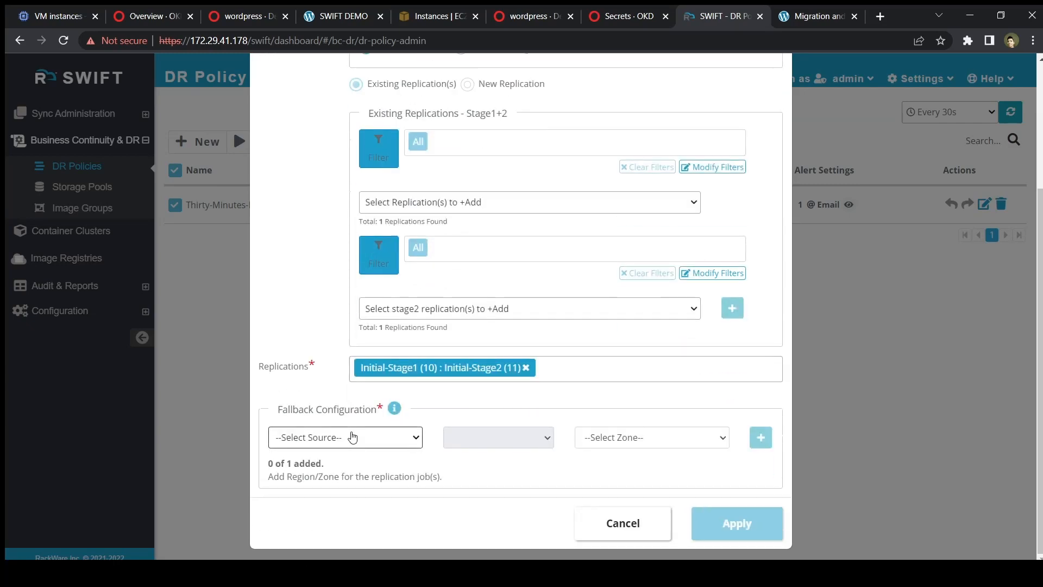
{"action": "left_click", "coordinate": [352, 437]}
{"action": "left_click", "coordinate": [351, 463]}
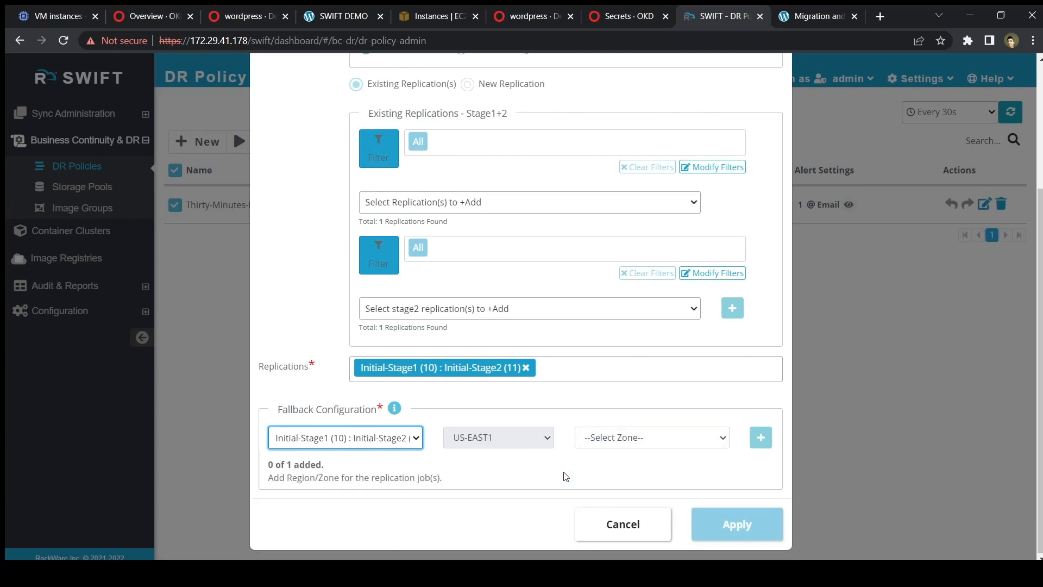
{"action": "left_click", "coordinate": [632, 444]}
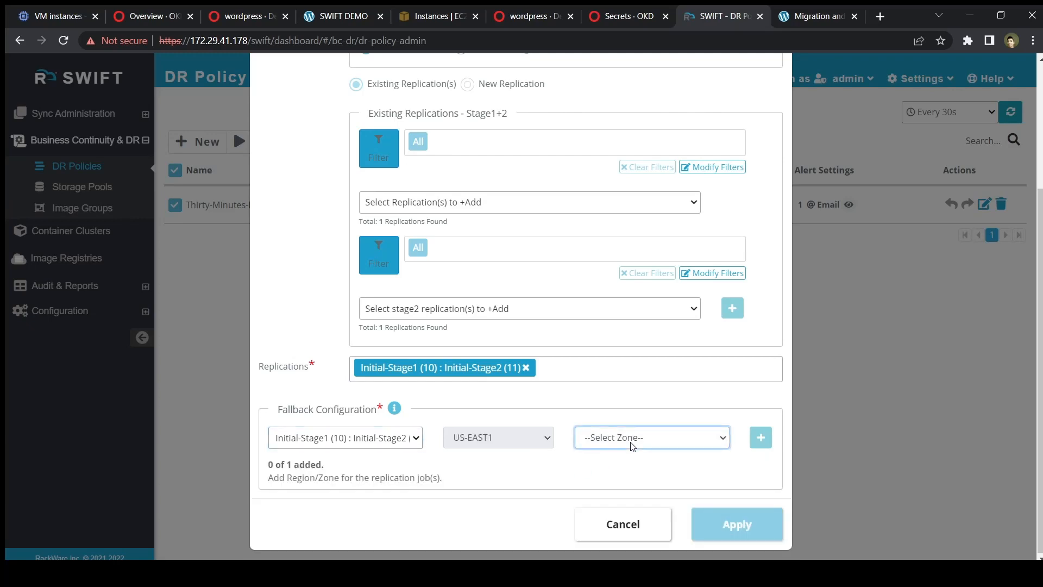
{"action": "left_click", "coordinate": [636, 474]}
{"action": "left_click", "coordinate": [760, 438]}
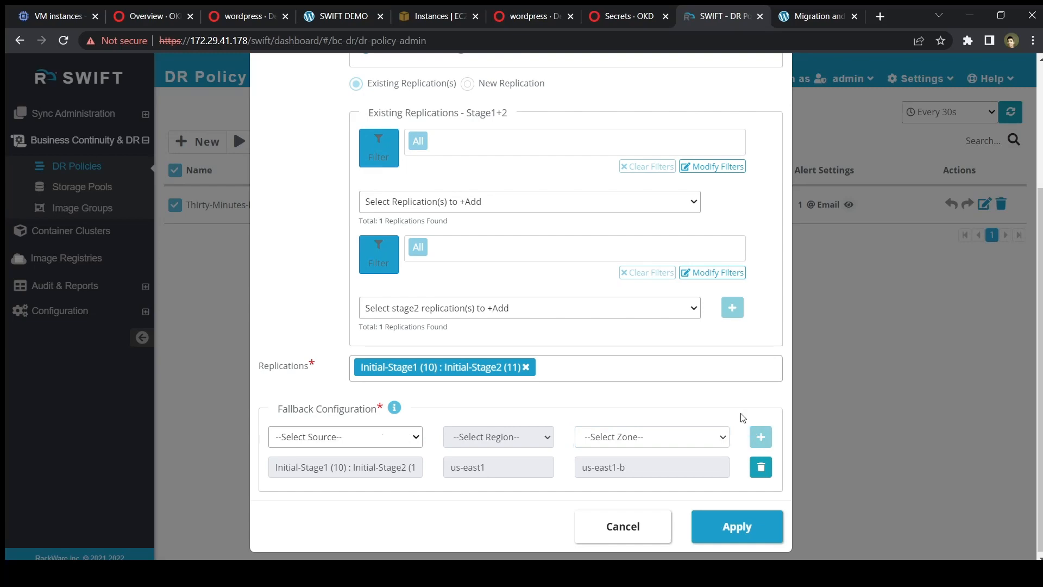
{"action": "left_click", "coordinate": [740, 534]}
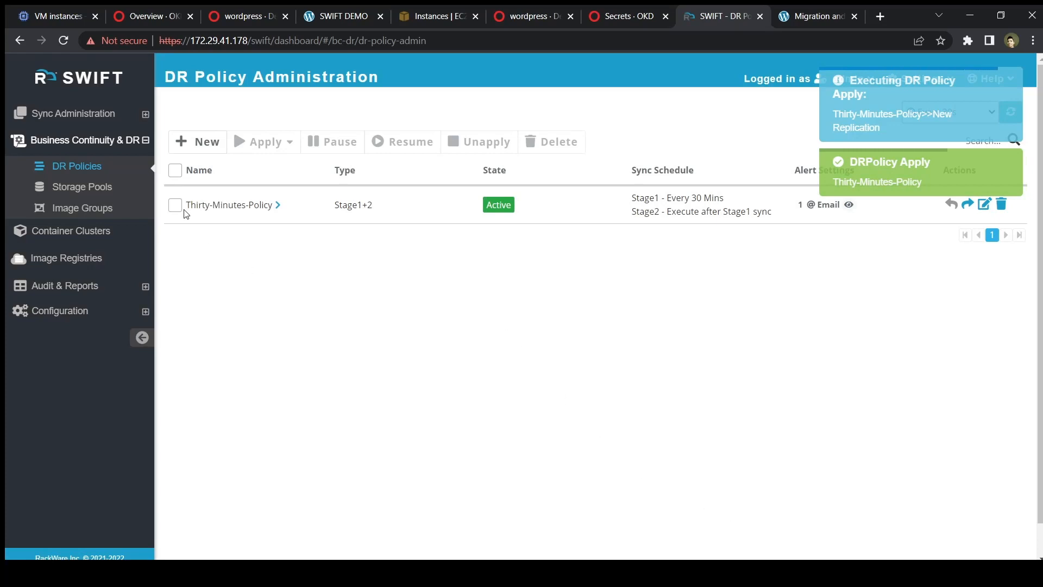
Watch the THIRTY-MINUTES-POLICY-STAGE2 run under Active Replications, then list All Replications.
{"action": "left_click", "coordinate": [95, 121]}
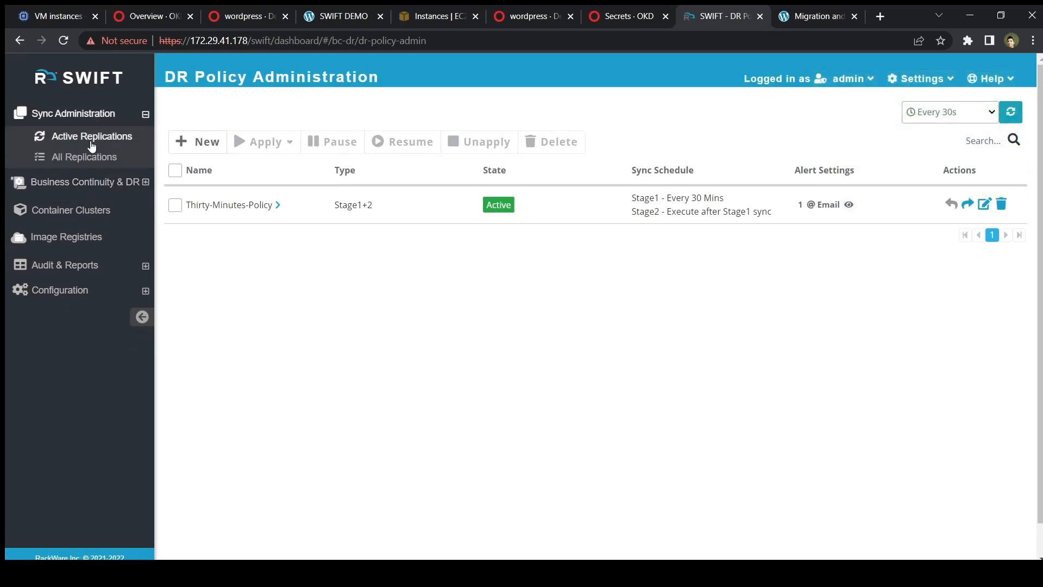
{"action": "left_click", "coordinate": [91, 143]}
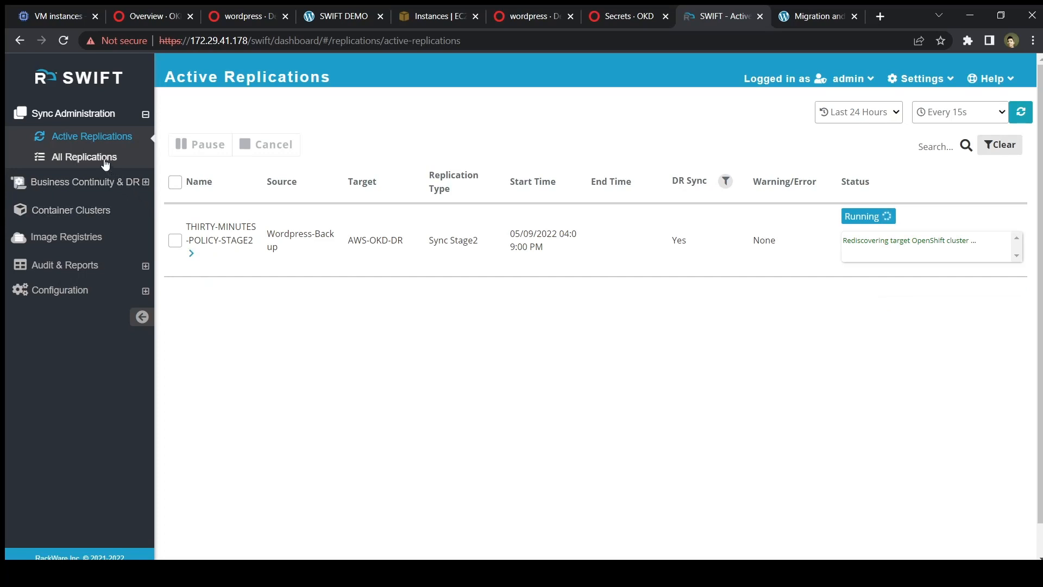
{"action": "left_click", "coordinate": [79, 159]}
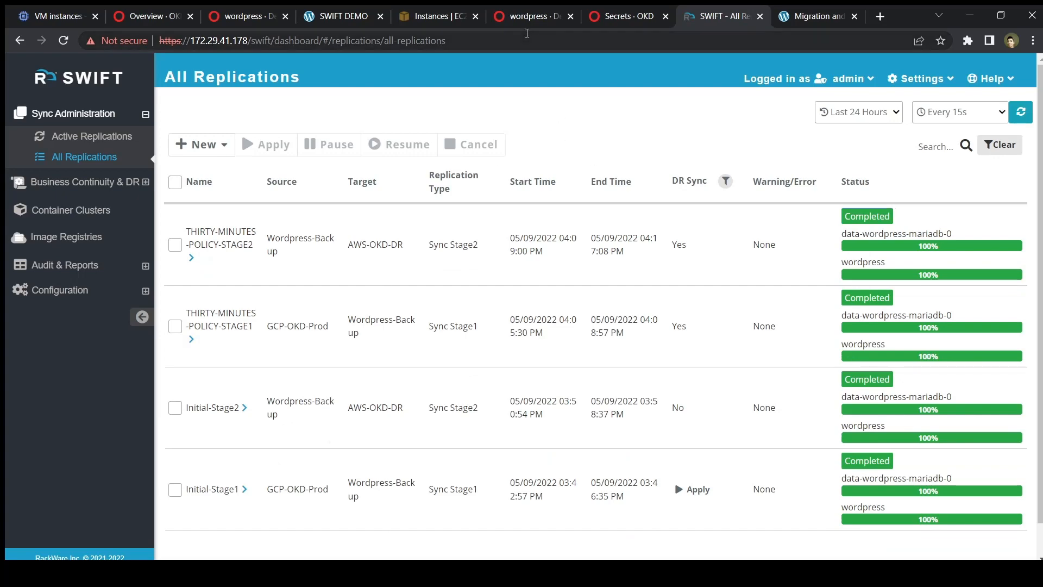
Open the wordpress service in OKD and select its external load balancer hostname.
{"action": "left_click", "coordinate": [526, 9]}
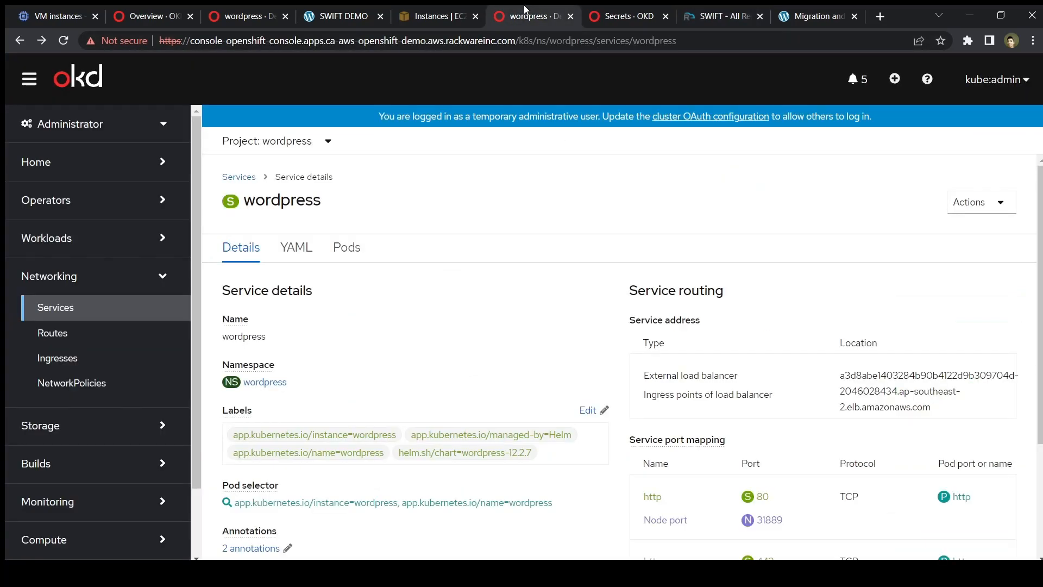
{"action": "left_click", "coordinate": [104, 308]}
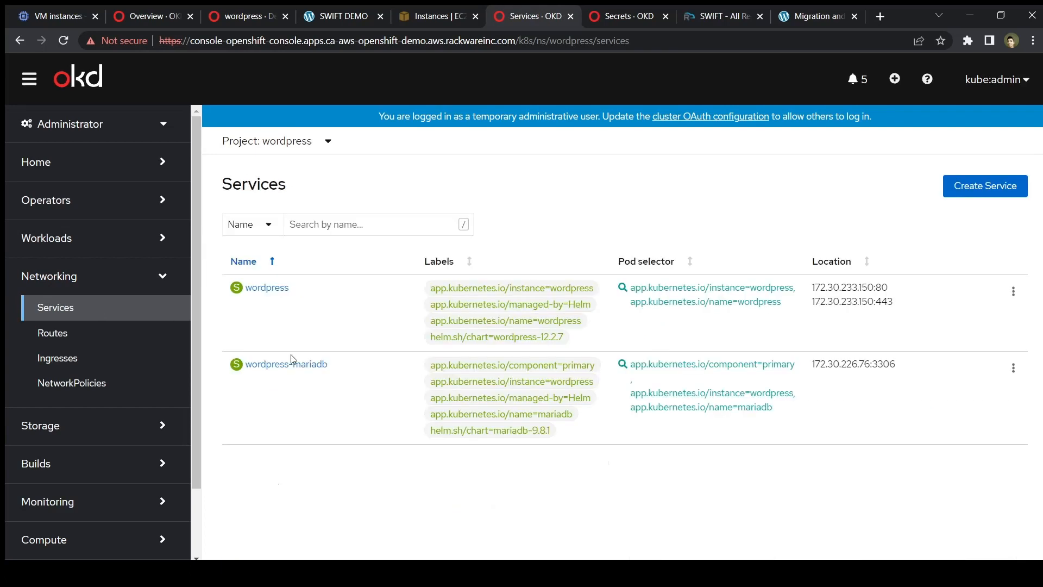
{"action": "left_click", "coordinate": [271, 289]}
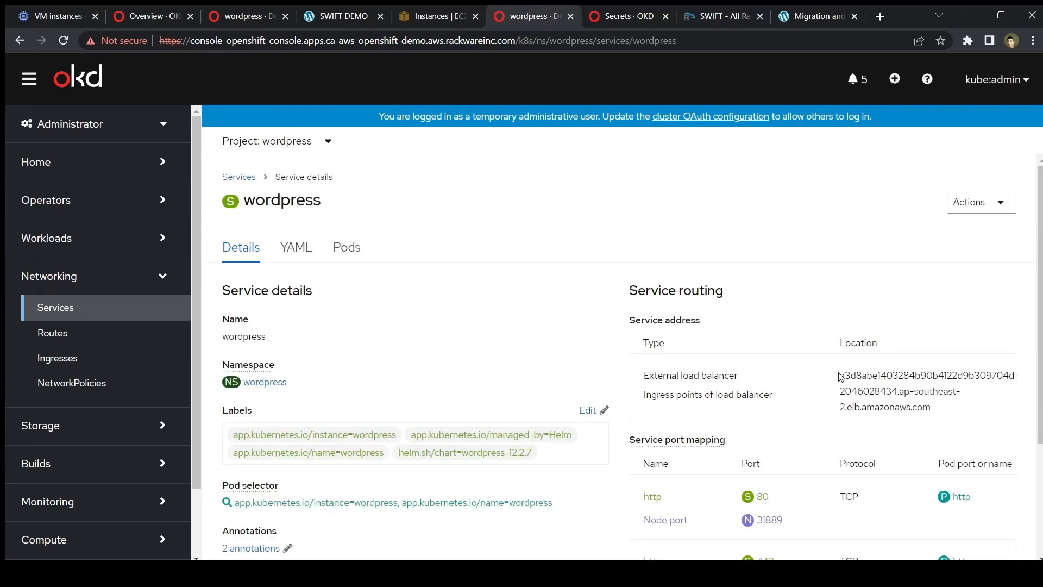
{"action": "left_click_drag", "start_coordinate": [838, 375], "coordinate": [937, 409]}
{"action": "key", "text": "ctrl+c"}
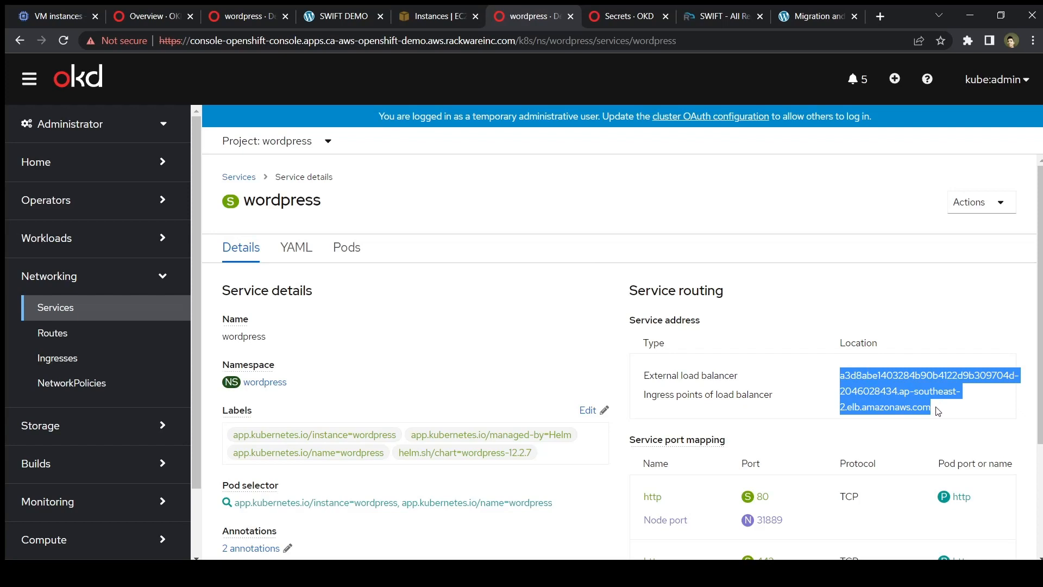
Load the DR WordPress site from that hostname and confirm the Delta sync post is there.
{"action": "key", "text": "ctrl+t"}
{"action": "key", "text": "ctrl+v"}
{"action": "key", "text": "Return"}
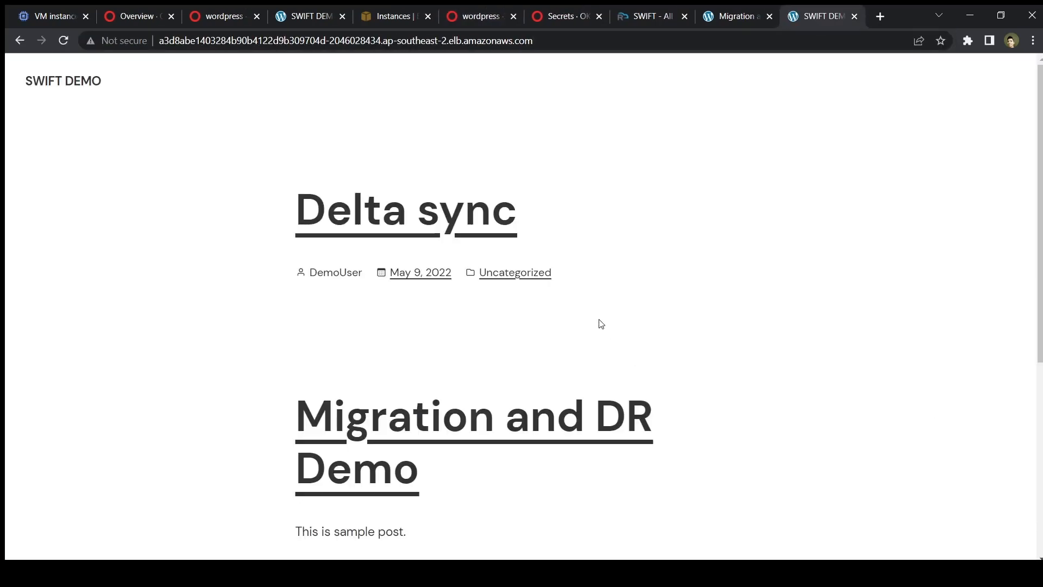
{"action": "left_click", "coordinate": [470, 226]}
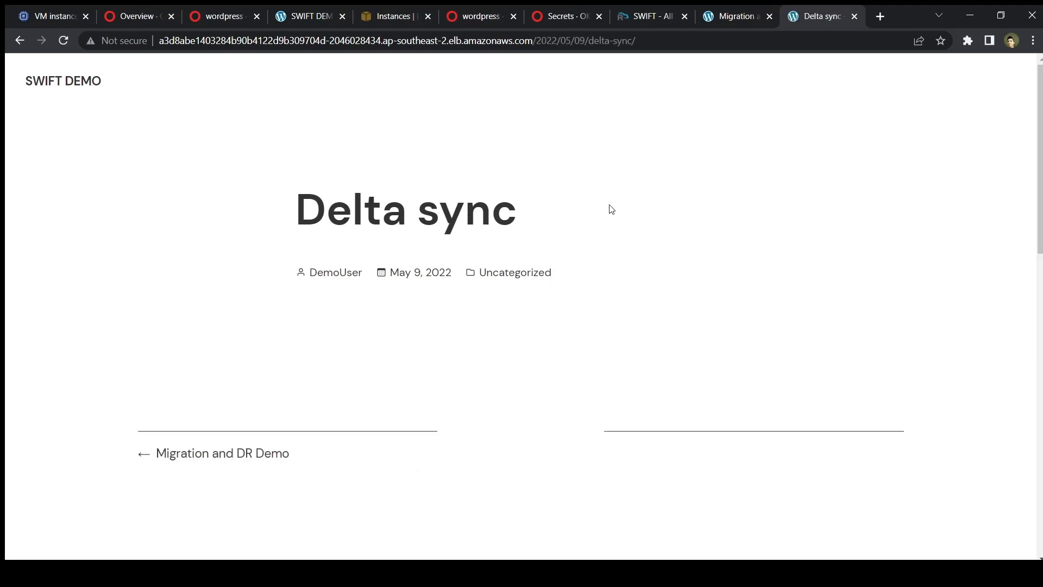
{"action": "key", "text": "alt+Left"}
{"action": "left_click", "coordinate": [646, 22]}
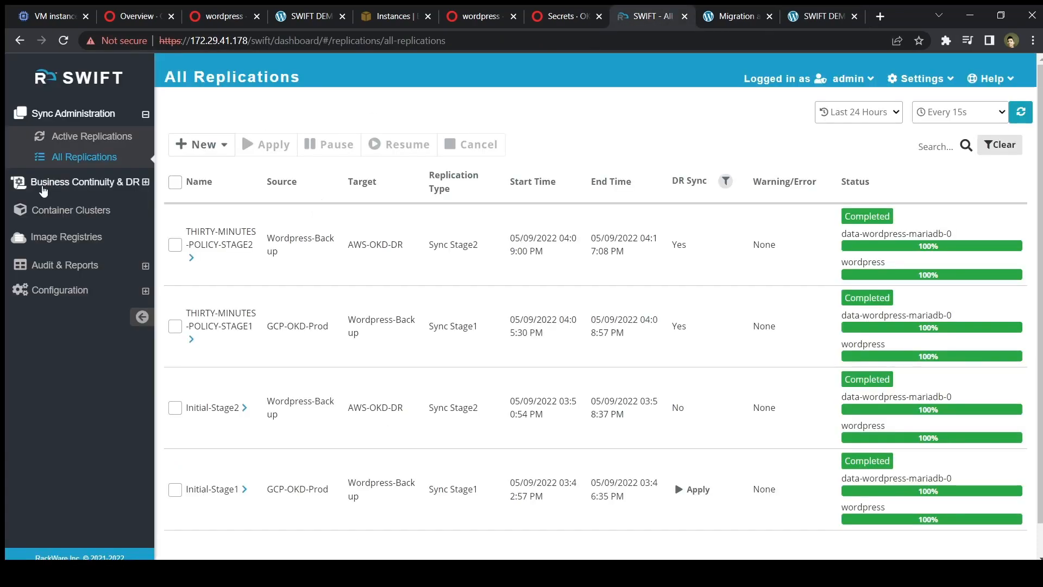
From DR Policies, start a failover of the Thirty-Minutes-Policy.
{"action": "left_click", "coordinate": [81, 185]}
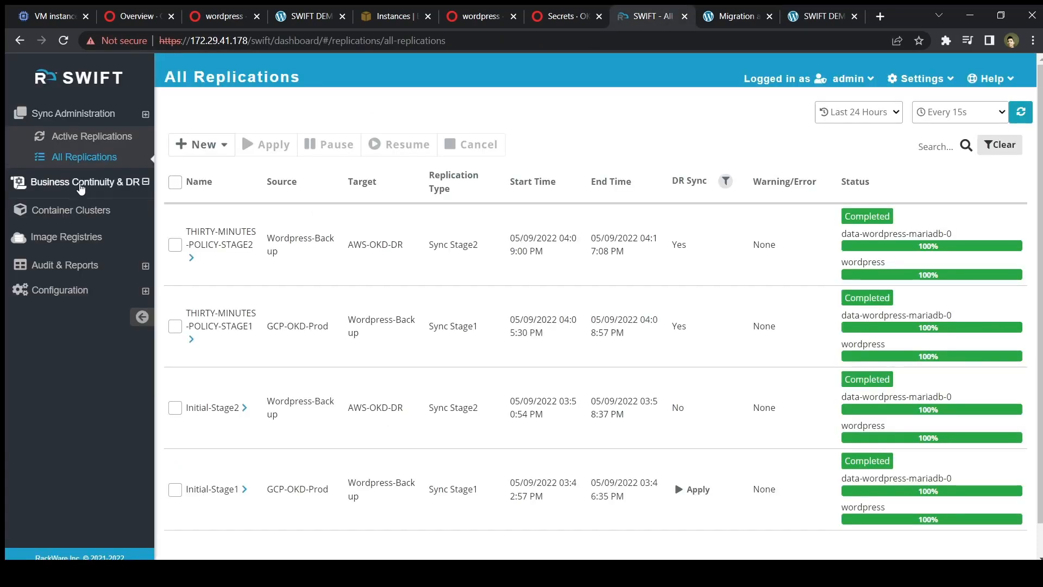
{"action": "left_click", "coordinate": [84, 166]}
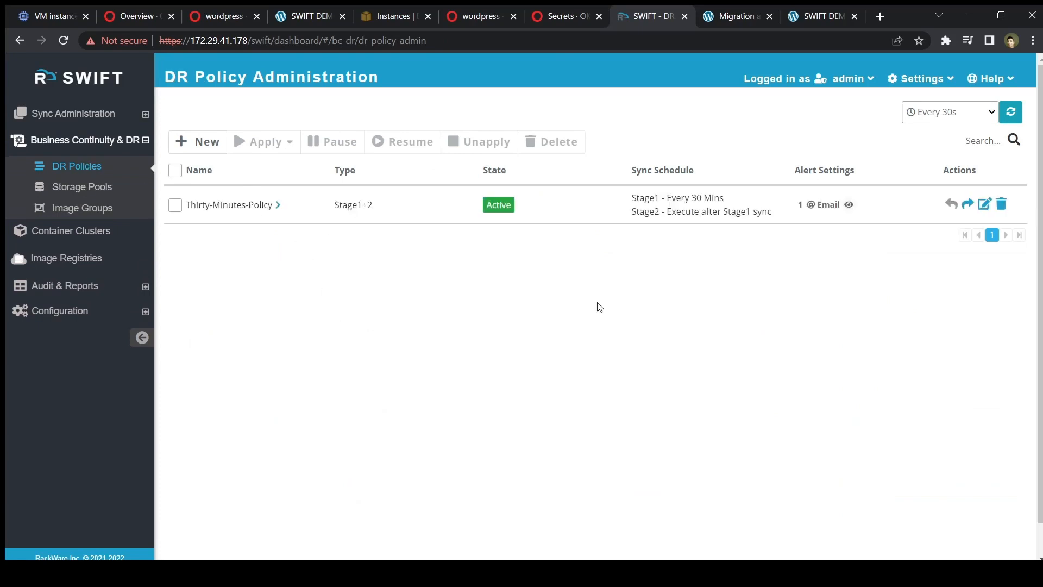
{"action": "left_click", "coordinate": [968, 205]}
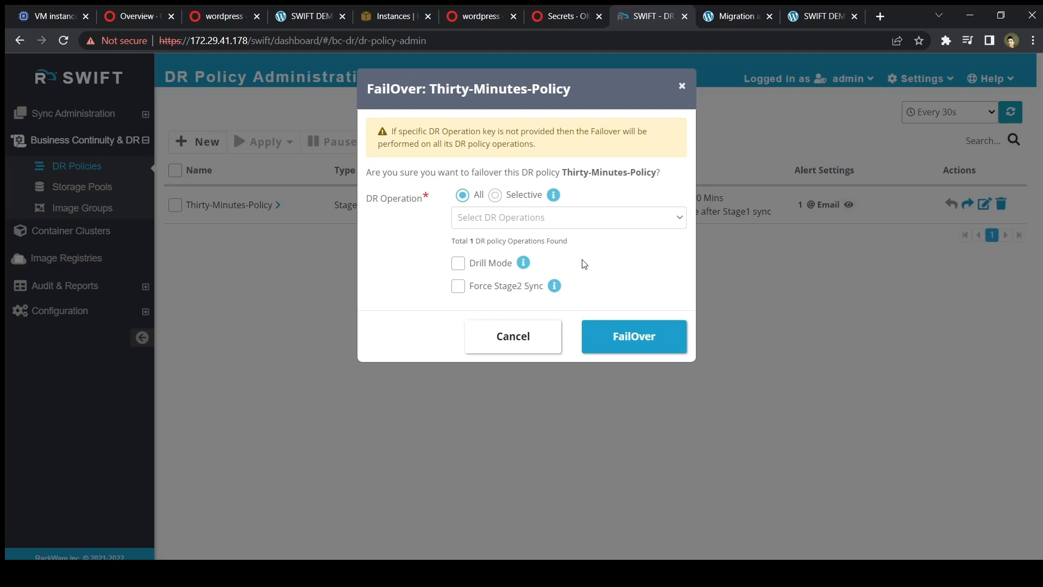
Fail Thirty-Minutes-Policy over in Drill Mode, then confirm its fallback.
{"action": "left_click", "coordinate": [458, 265]}
{"action": "left_click", "coordinate": [653, 340]}
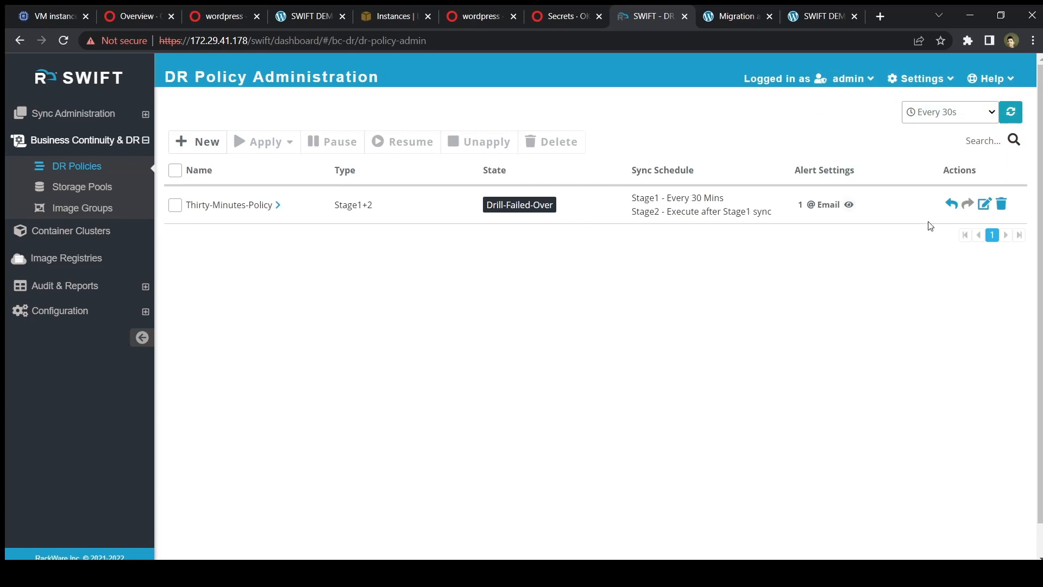
{"action": "left_click", "coordinate": [951, 205]}
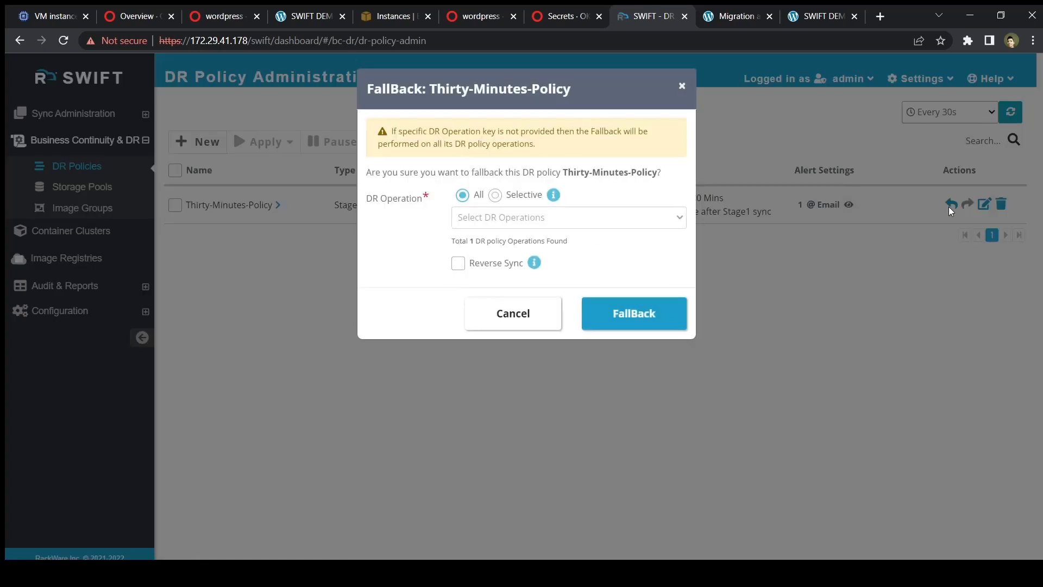
{"action": "left_click", "coordinate": [623, 321]}
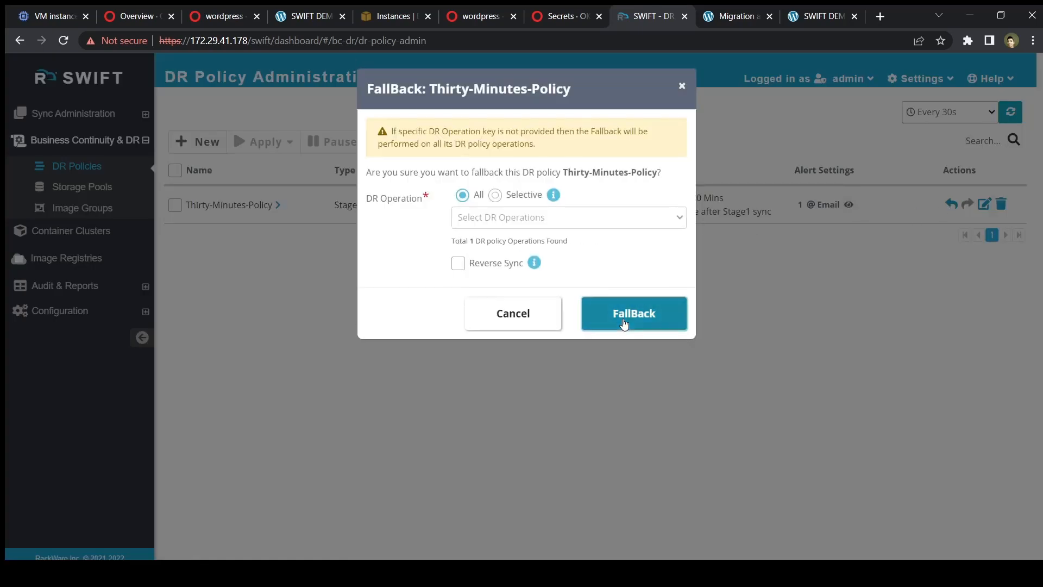